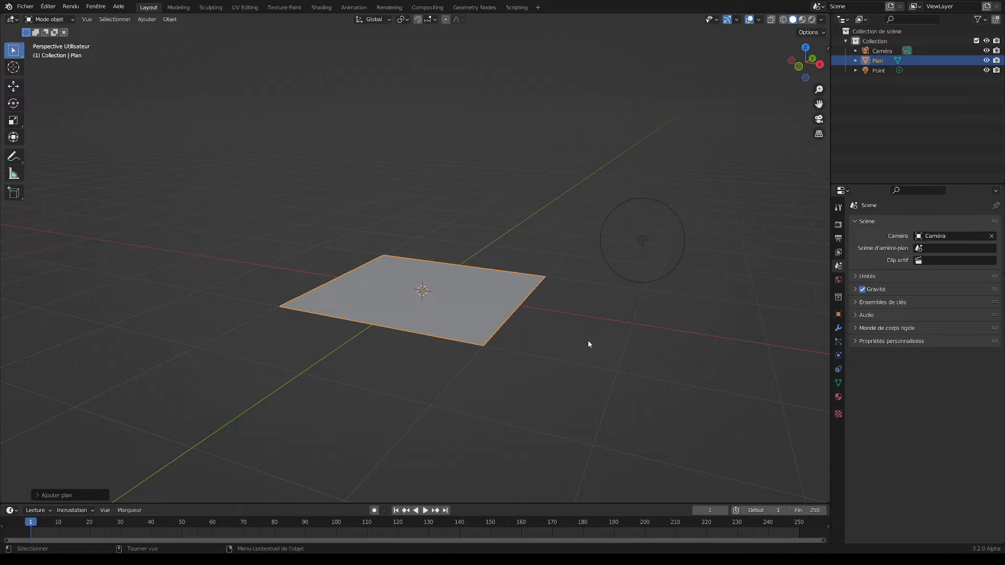
# - Scale the plane by a factor of 2 and add a cube mesh to the scene
pyautogui.write('s2')
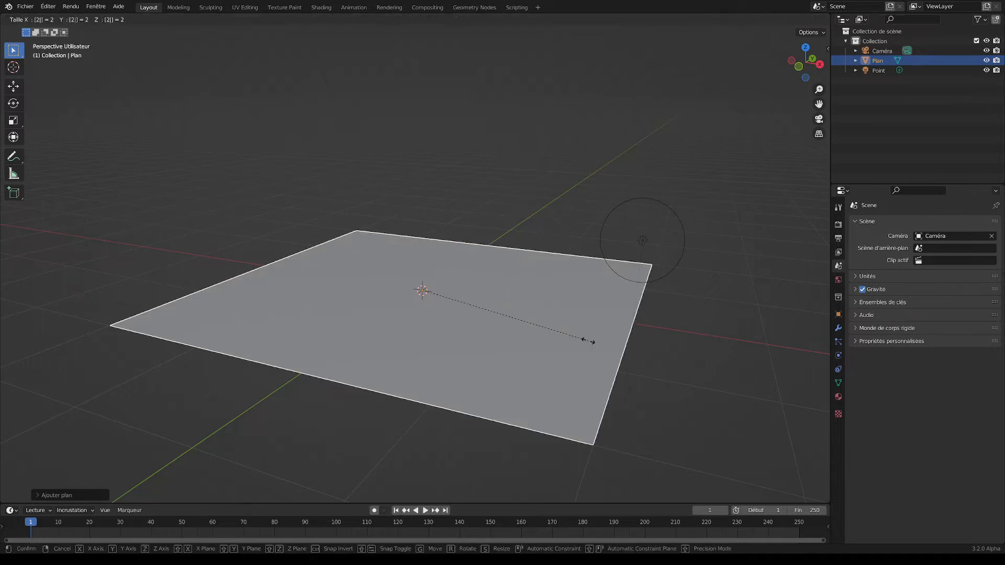
pyautogui.press('Return')
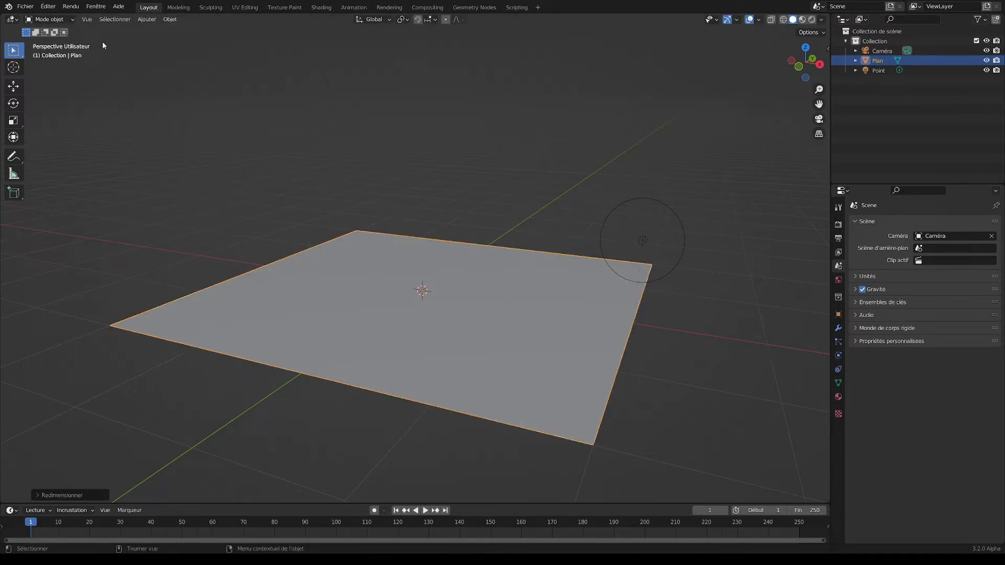
pyautogui.click(151, 25)
pyautogui.moveTo(153, 34)
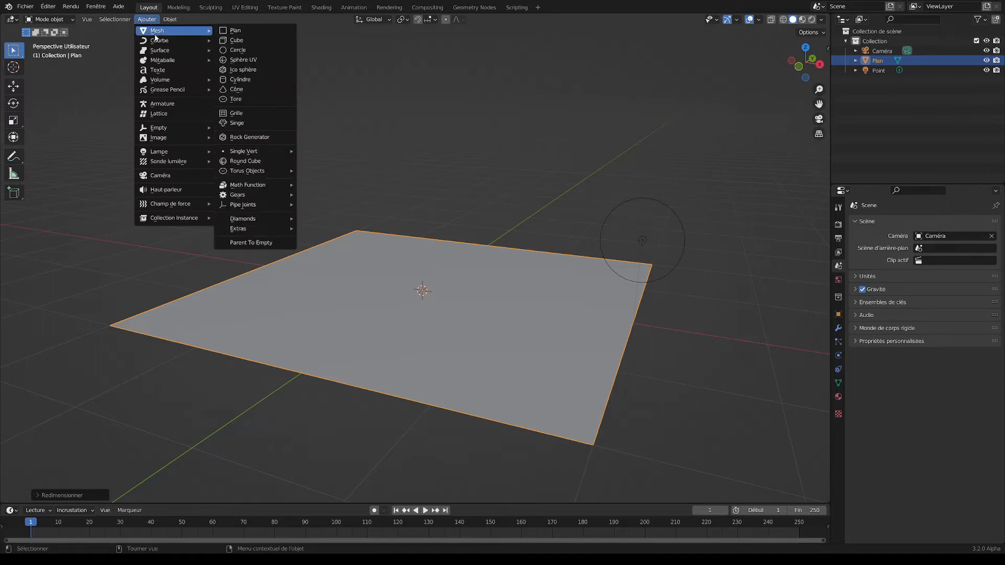
pyautogui.click(241, 40)
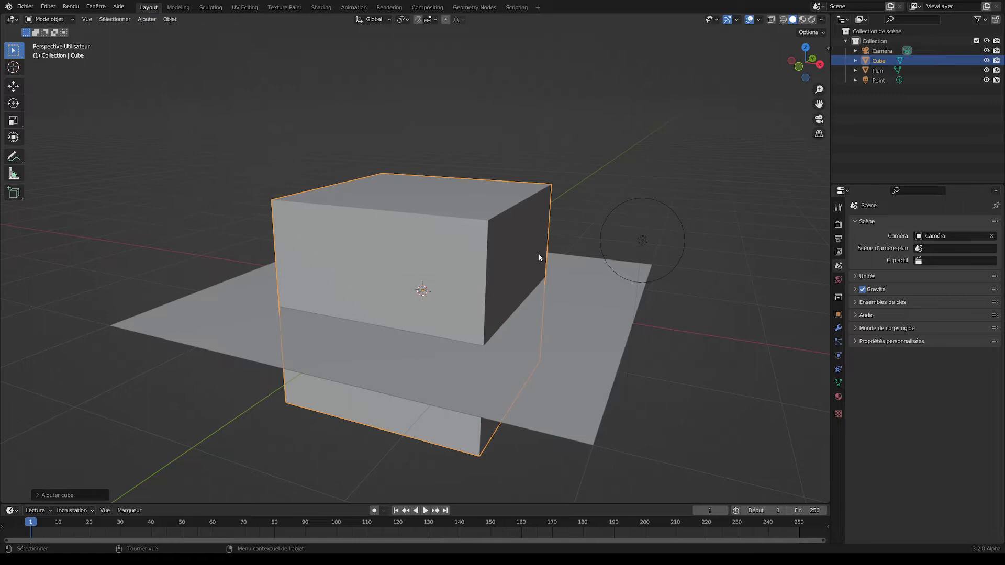
# - Move the cube up 1 m along the Z axis so it rests on the plane
pyautogui.write('gz')
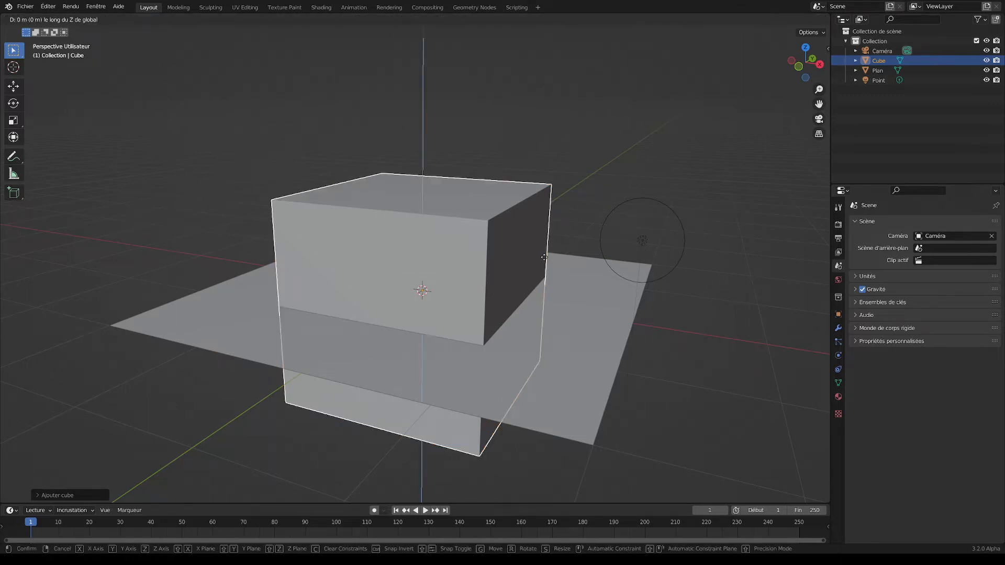
pyautogui.write('1')
pyautogui.press('Return')
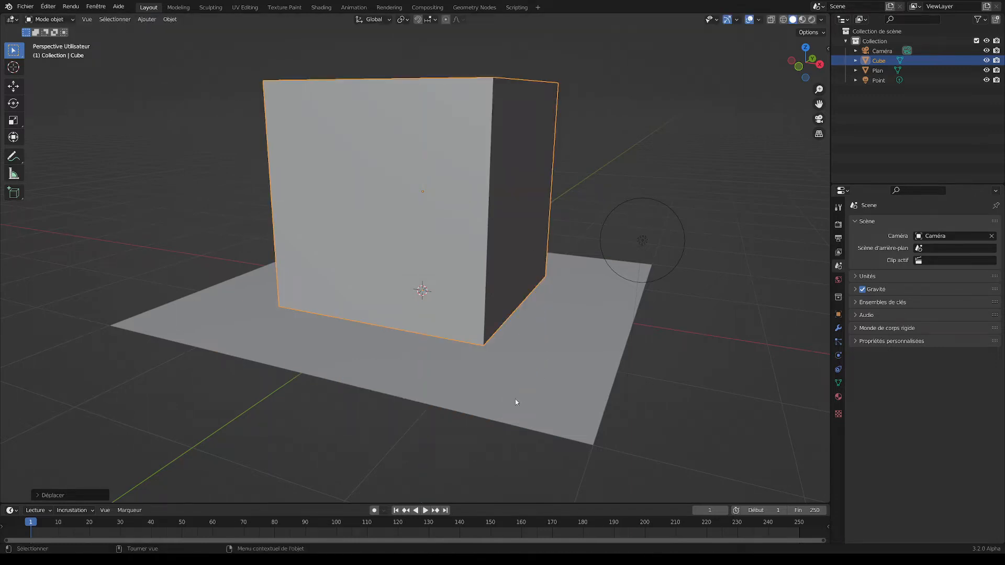
# - Enlarge the plane under the cube by a further scale factor of 2
pyautogui.scroll(-1, 460, 275)
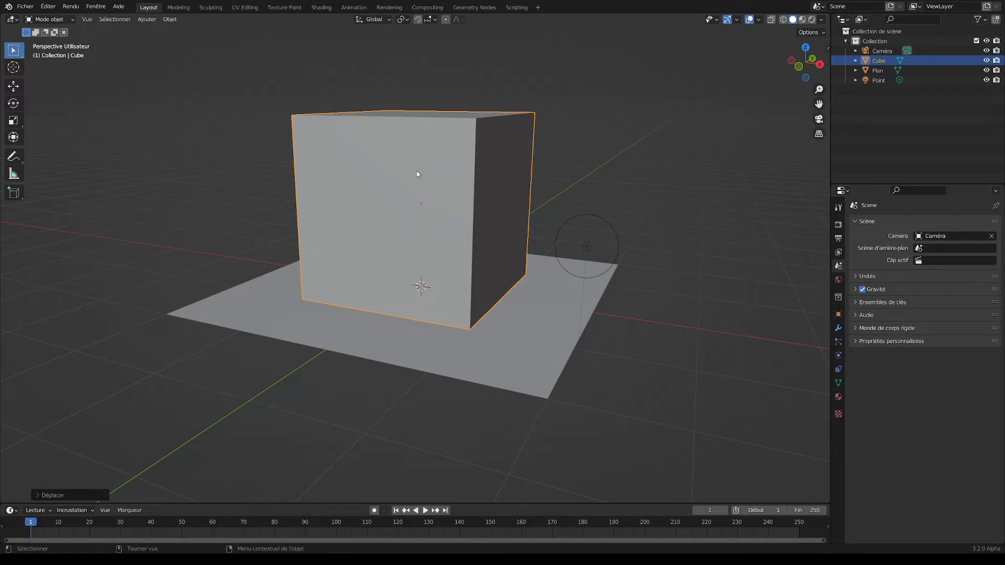
pyautogui.scroll(-5, 418, 163)
pyautogui.moveTo(413, 166); pyautogui.dragTo(476, 211, button='middle')
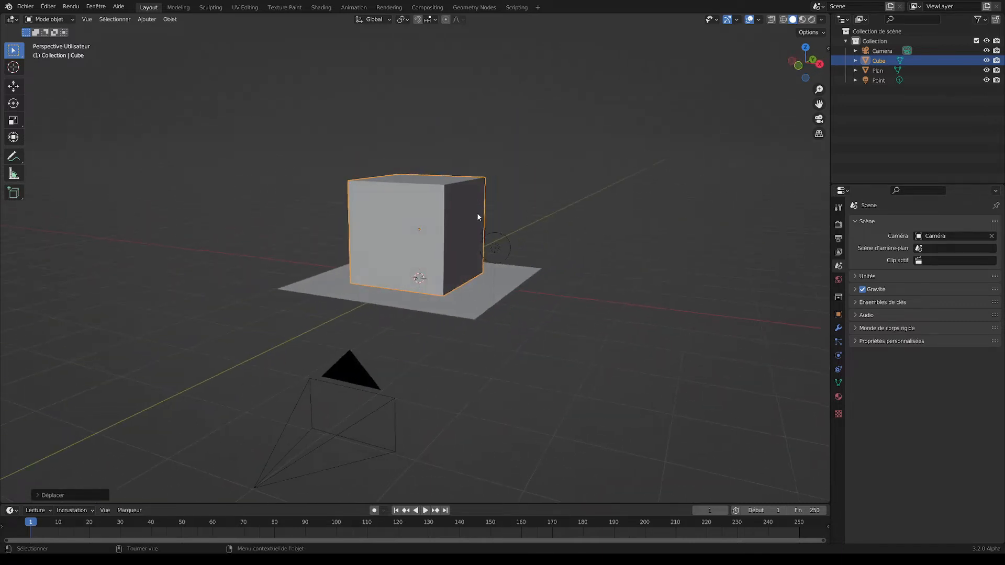
pyautogui.scroll(3, 514, 267)
pyautogui.scroll(2, 505, 303)
pyautogui.click(501, 294)
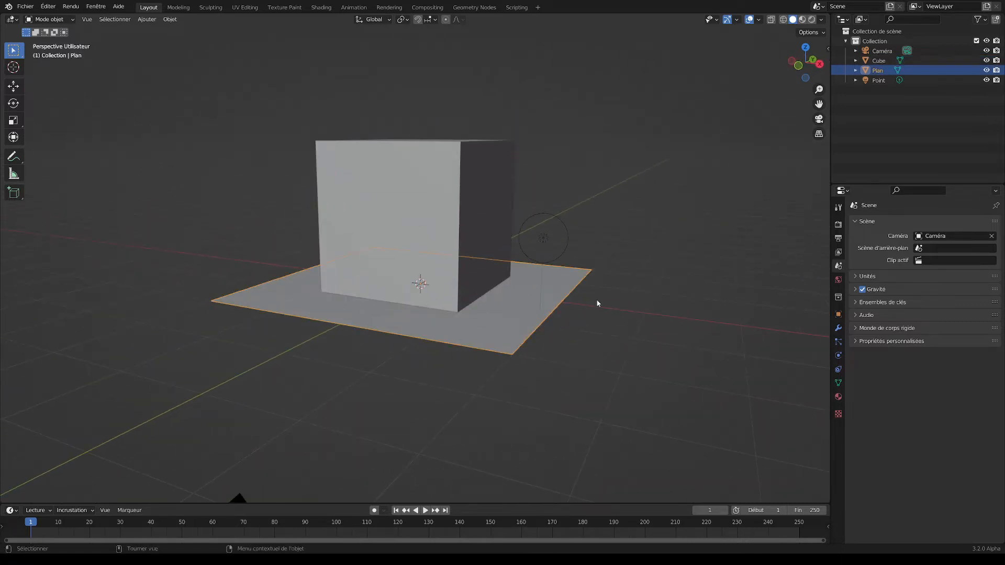
pyautogui.write('s')
pyautogui.write('2')
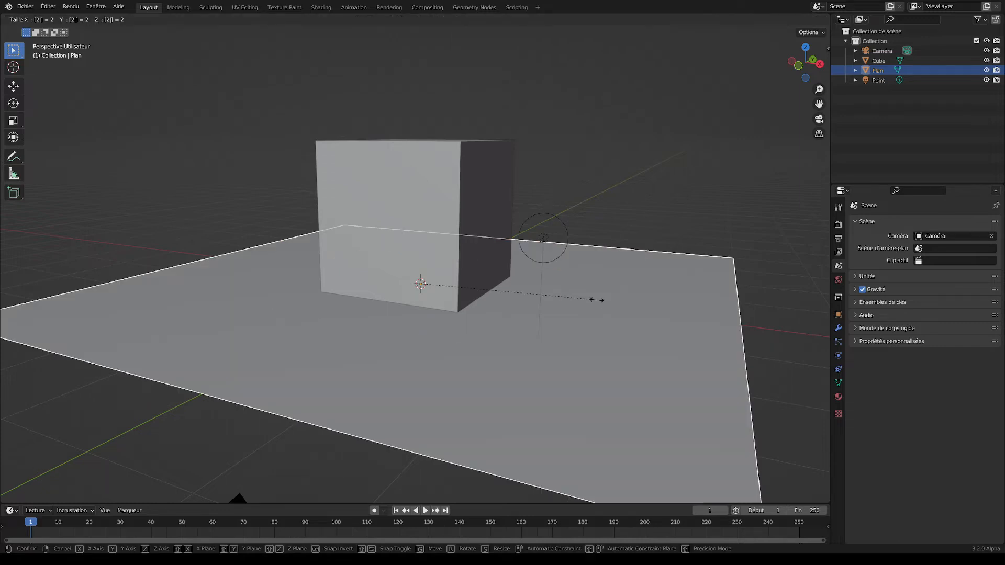
pyautogui.press('Return')
pyautogui.scroll(-5, 568, 273)
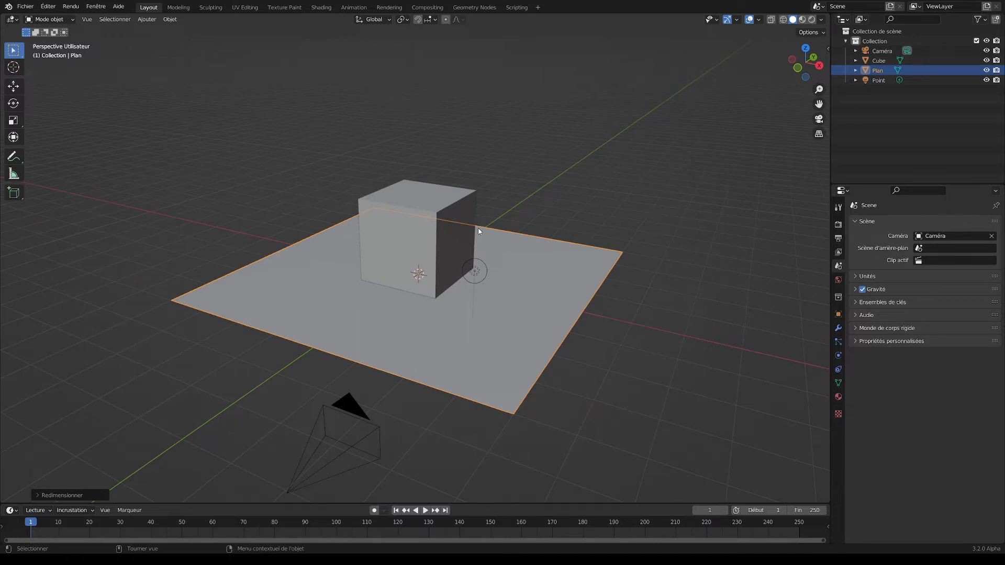
pyautogui.moveTo(586, 146); pyautogui.dragTo(567, 169, button='middle')
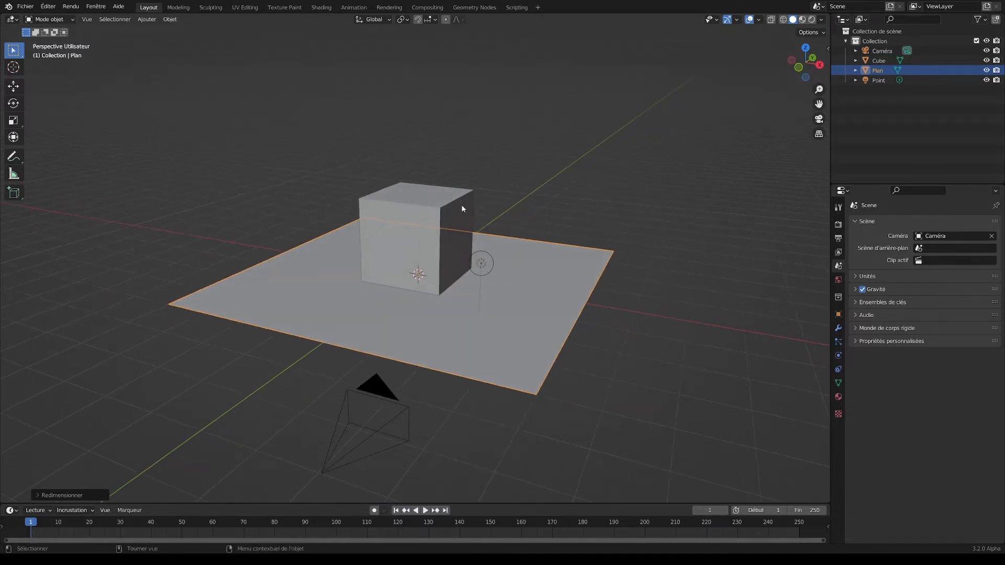
# - Show the viewport in rendered shading and move the point light higher, above and to the right of the cube
pyautogui.click(812, 20)
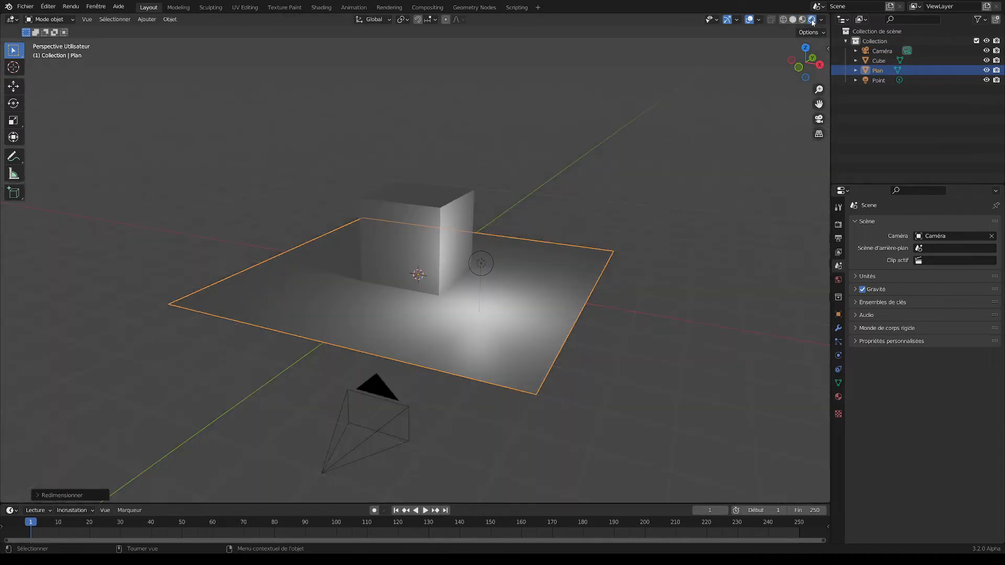
pyautogui.moveTo(590, 261); pyautogui.dragTo(536, 259, button='middle')
pyautogui.click(504, 249)
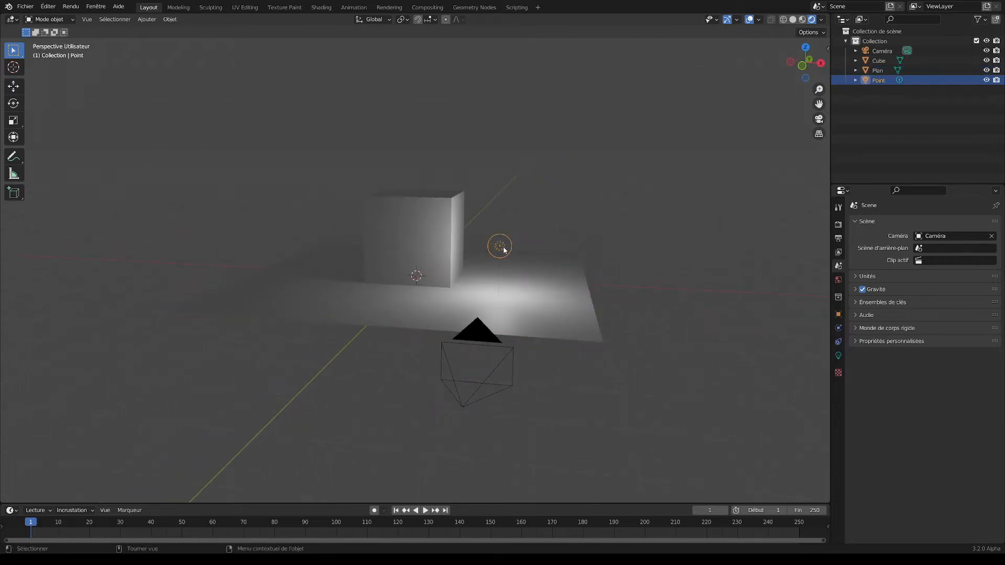
pyautogui.press('g')
pyautogui.click(550, 141)
pyautogui.moveTo(549, 141); pyautogui.dragTo(516, 210, button='middle')
pyautogui.scroll(3, 516, 215)
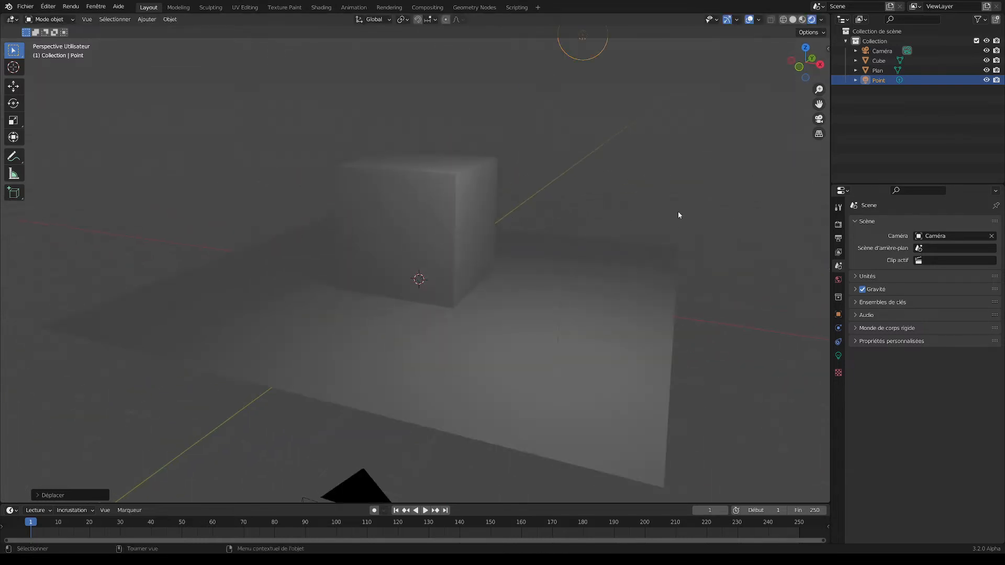
# - Set the point light's power to 100 W
pyautogui.click(839, 356)
pyautogui.click(958, 291)
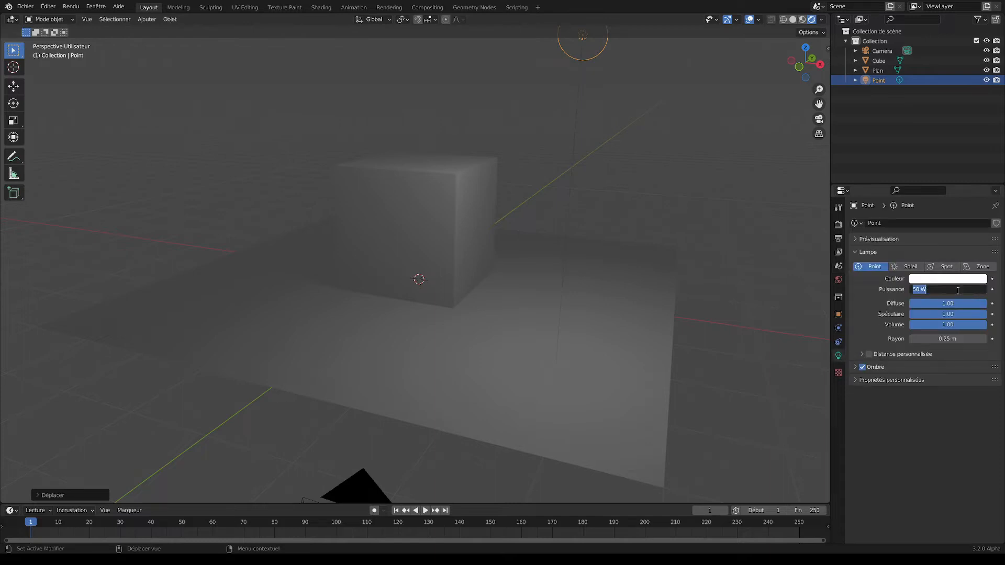
pyautogui.write('100')
pyautogui.press('Return')
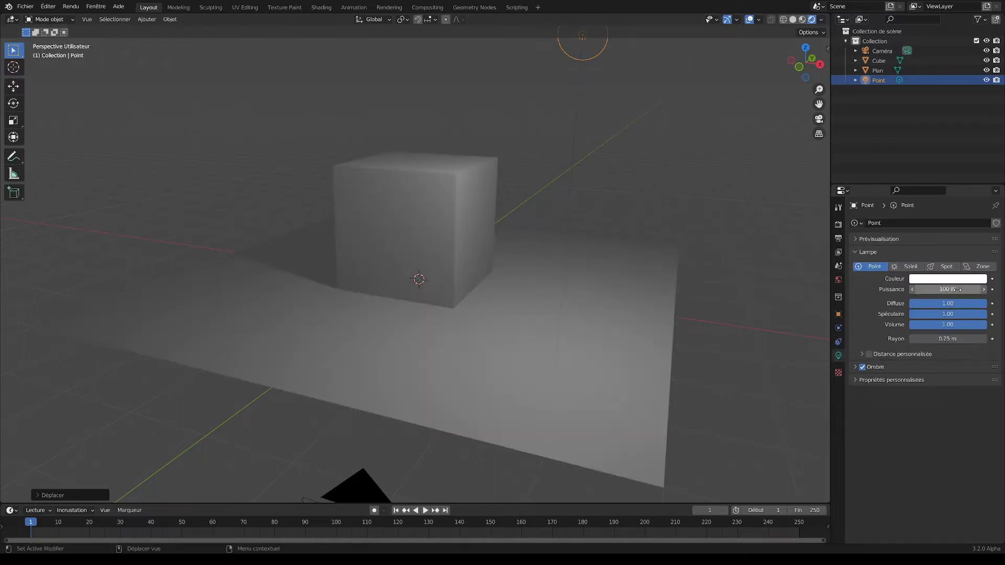
# - Give the cube a new material named Cube with a red-orange base color
pyautogui.moveTo(654, 234); pyautogui.dragTo(660, 231, button='middle')
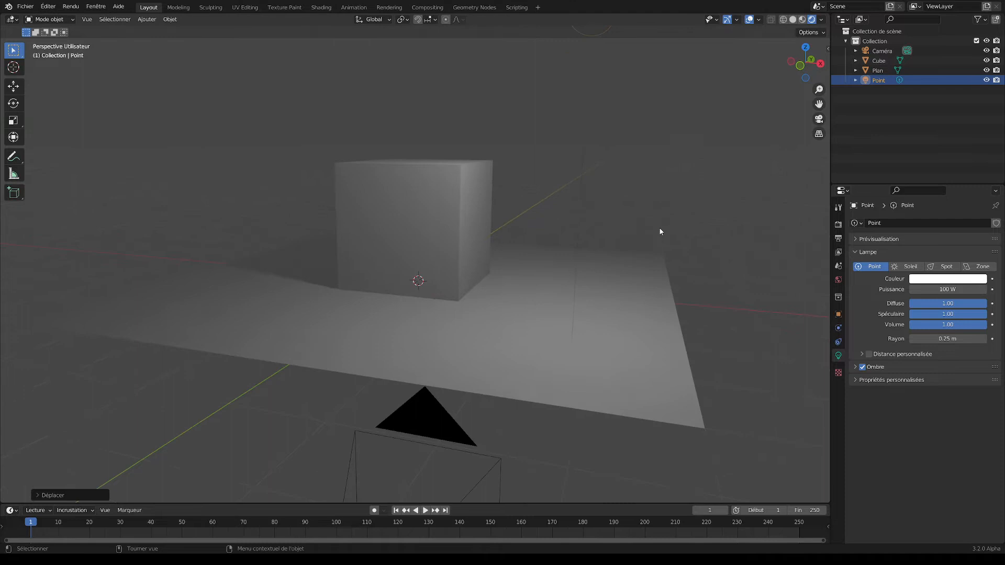
pyautogui.click(450, 253)
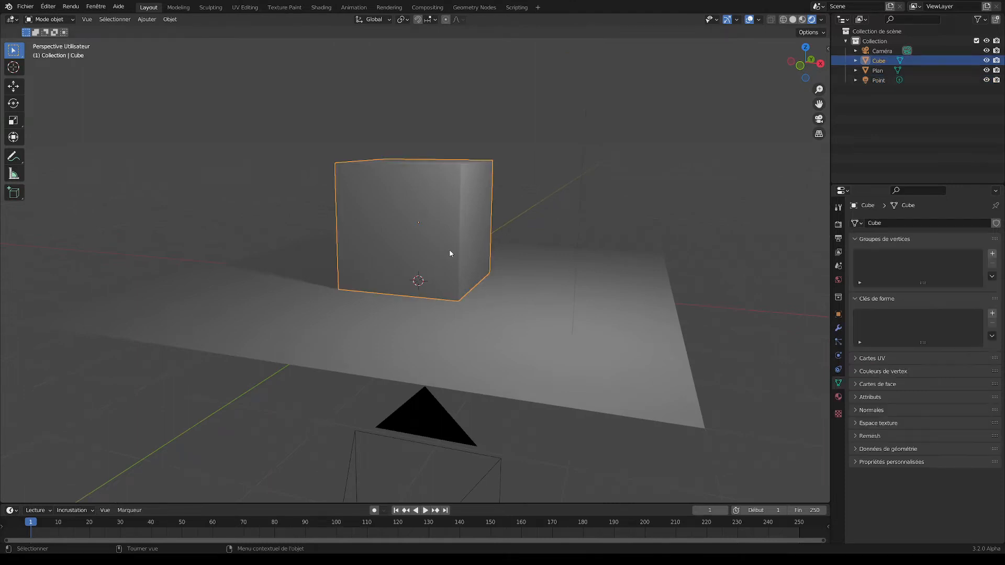
pyautogui.click(838, 396)
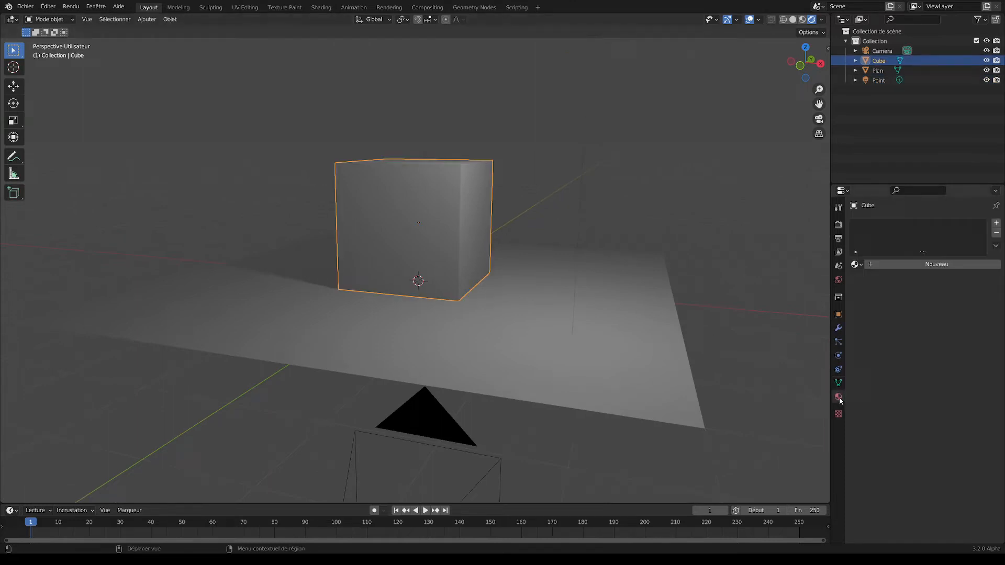
pyautogui.click(887, 264)
pyautogui.click(892, 264)
pyautogui.write('Cube')
pyautogui.press('Return')
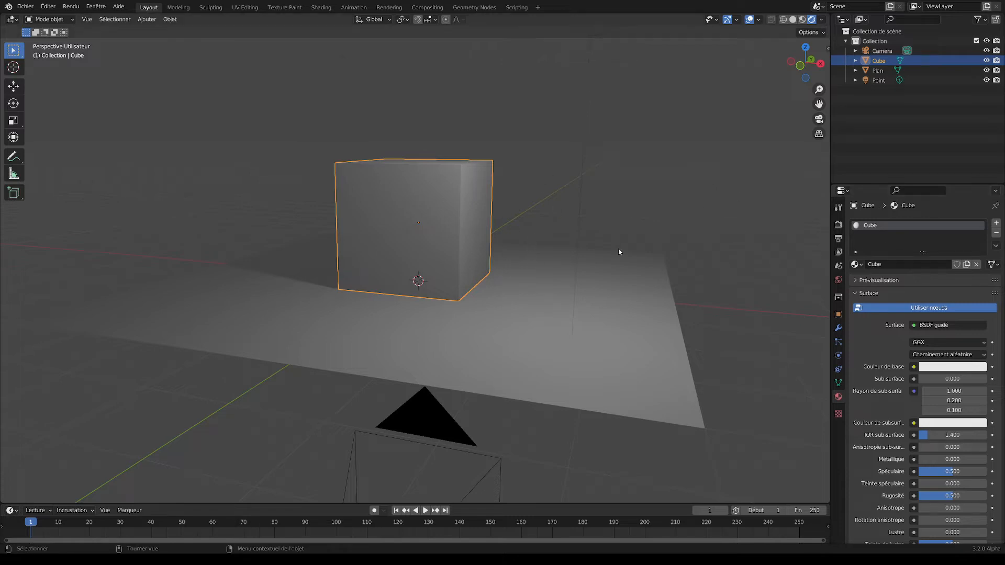
pyautogui.click(948, 369)
pyautogui.click(931, 285)
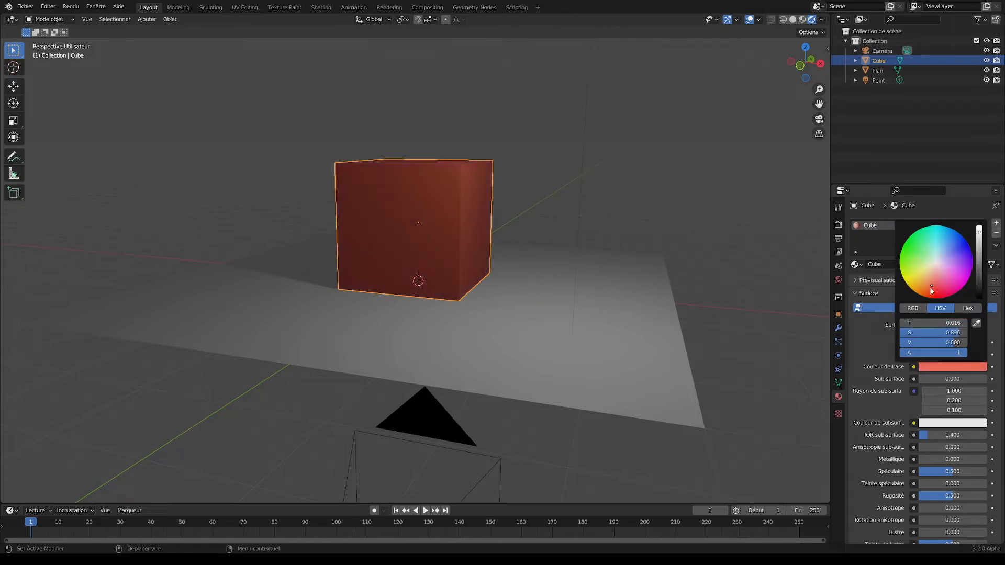
# - Give the plane a new material named Plan with a light green base color
pyautogui.click(587, 318)
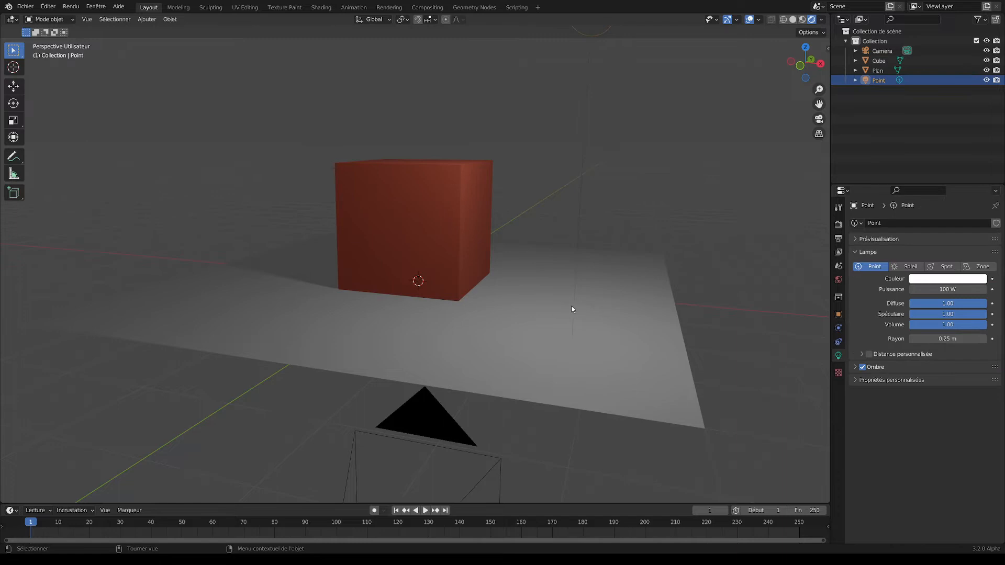
pyautogui.click(571, 309)
pyautogui.click(890, 264)
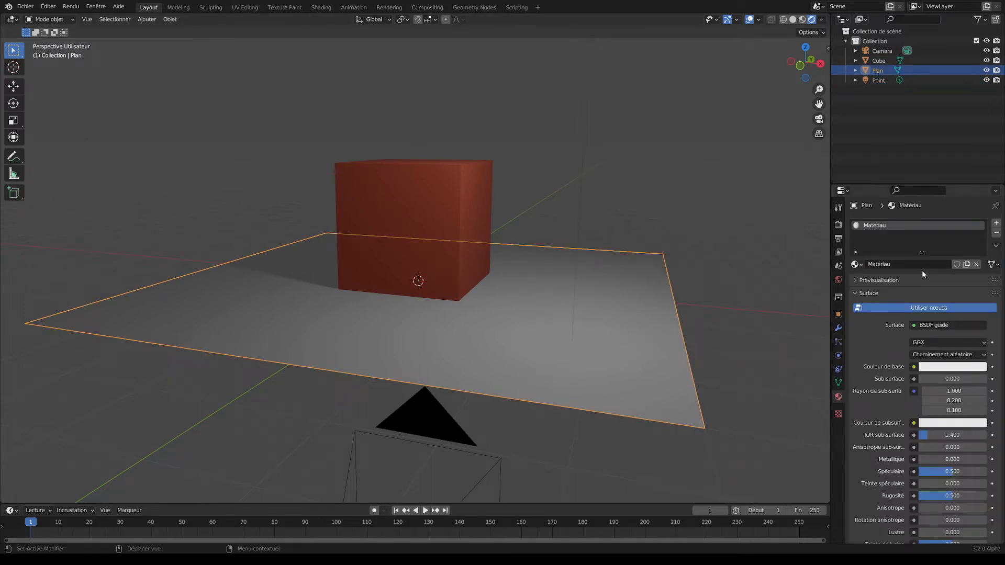
pyautogui.click(888, 266)
pyautogui.write('Plan')
pyautogui.press('Return')
pyautogui.click(954, 367)
pyautogui.moveTo(929, 271); pyautogui.dragTo(918, 263)
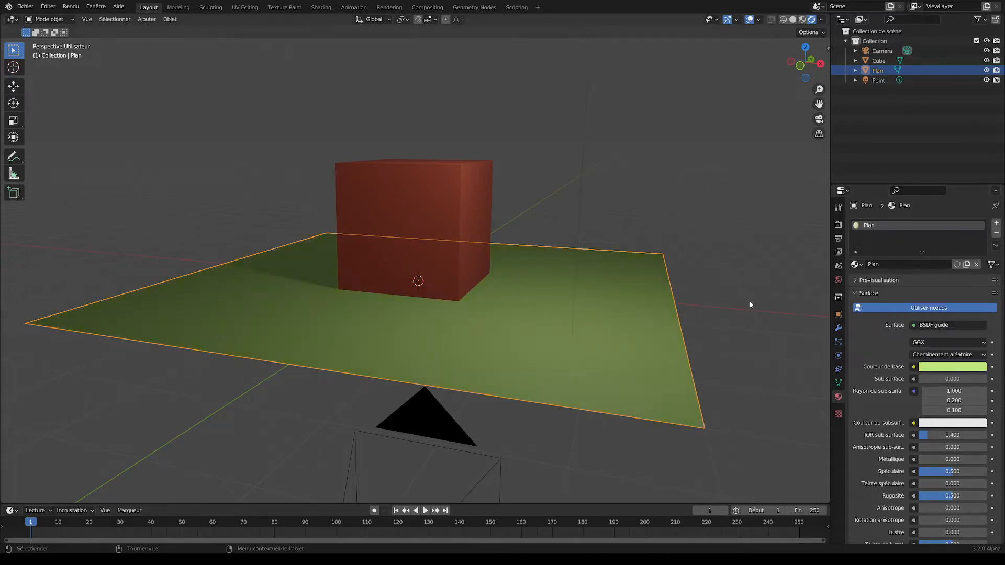
pyautogui.click(736, 299)
# - Insert a keyframe for the cube's current position on the plane at frame 50
pyautogui.moveTo(733, 283); pyautogui.dragTo(729, 292, button='middle')
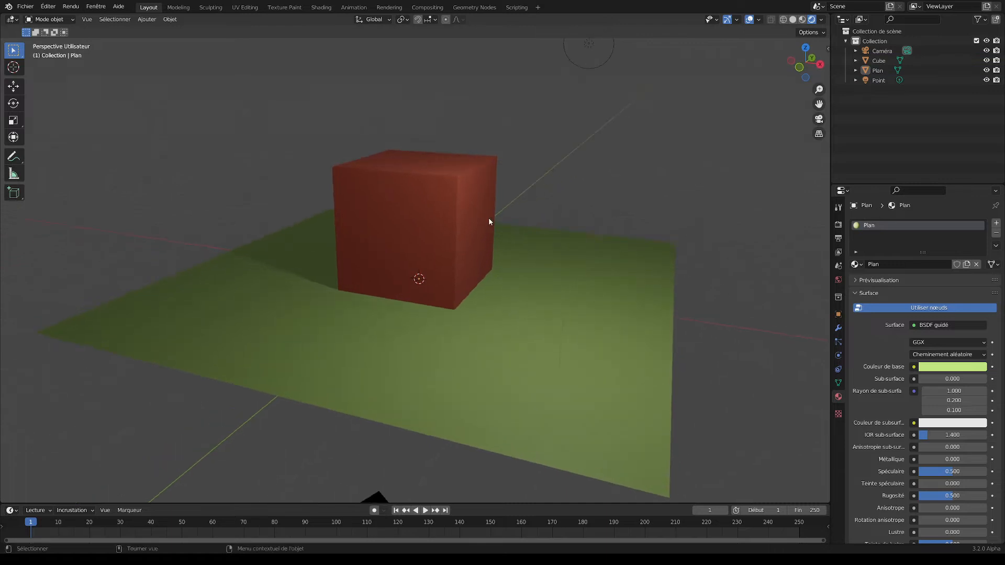
pyautogui.click(418, 222)
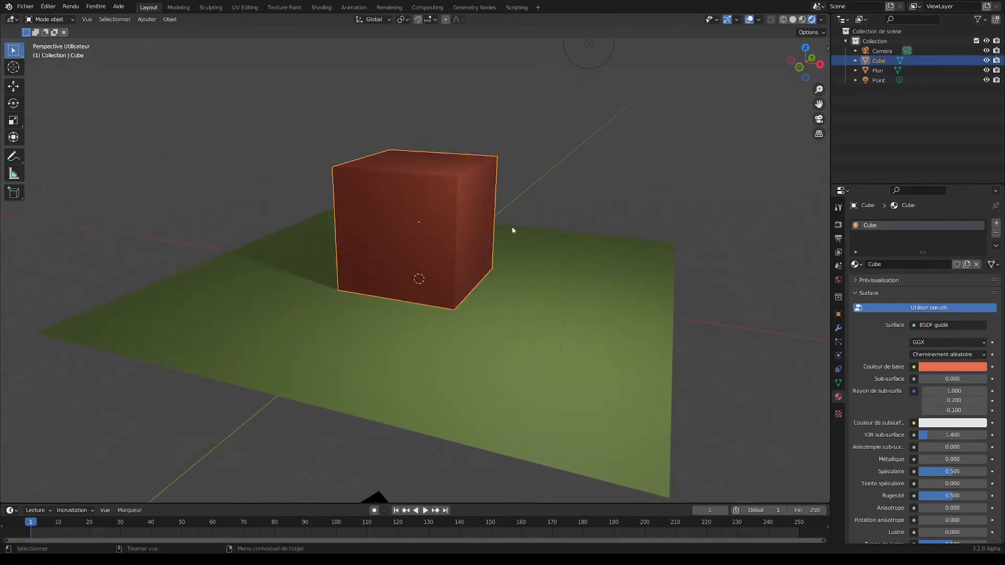
pyautogui.press('KP_1')
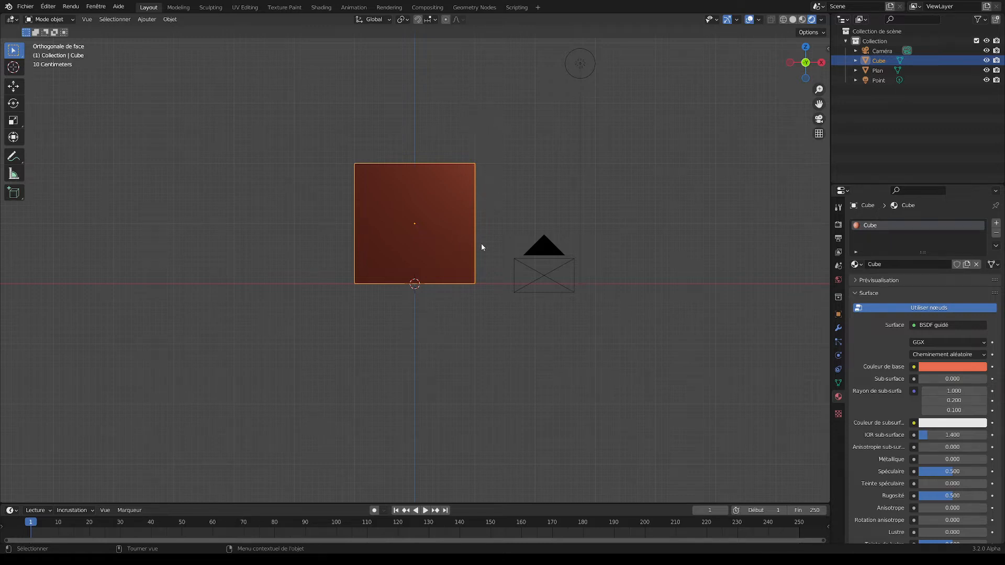
pyautogui.click(182, 526)
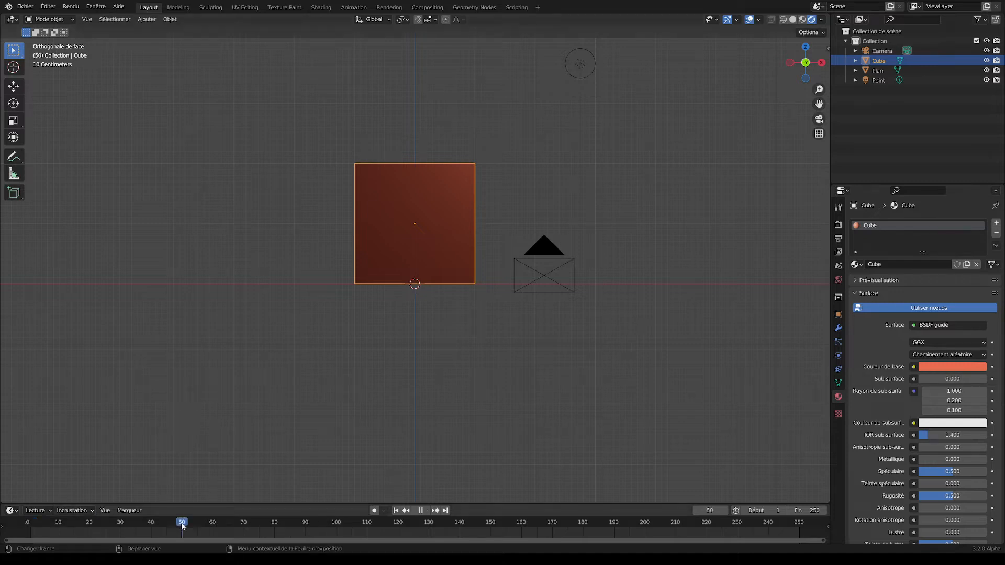
pyautogui.moveTo(471, 361); pyautogui.dragTo(473, 331, button='middle')
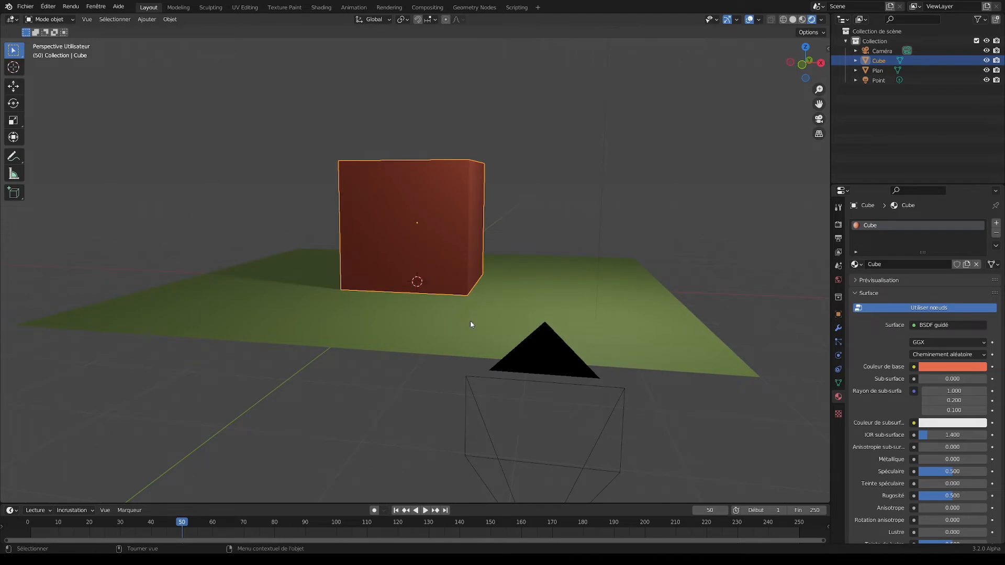
pyautogui.press('i')
pyautogui.click(495, 275)
# - Go to frame 100 and raise the cube 1 m along the Z axis
pyautogui.press('space')
pyautogui.press('space')
pyautogui.press('g')
pyautogui.press('z')
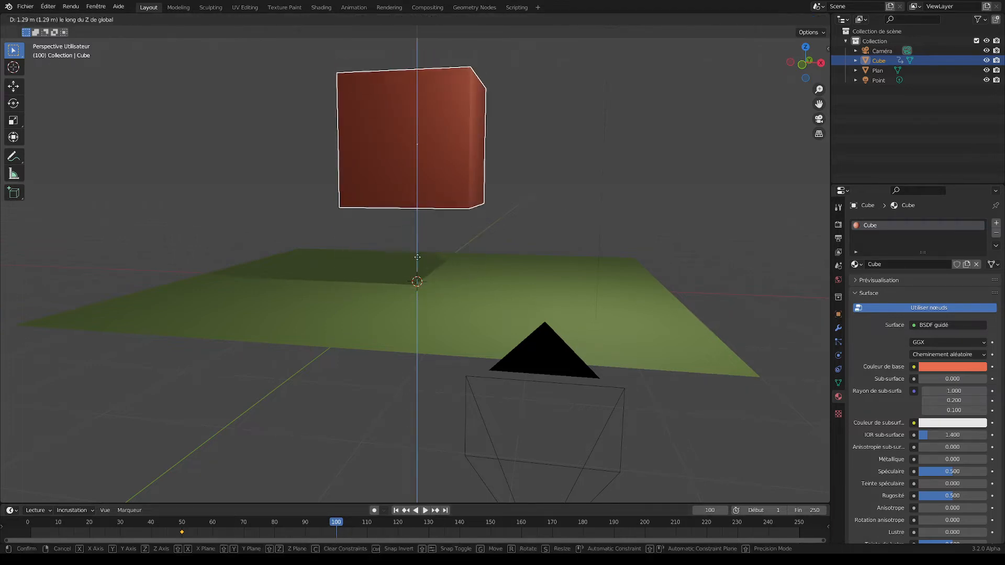
pyautogui.write('1')
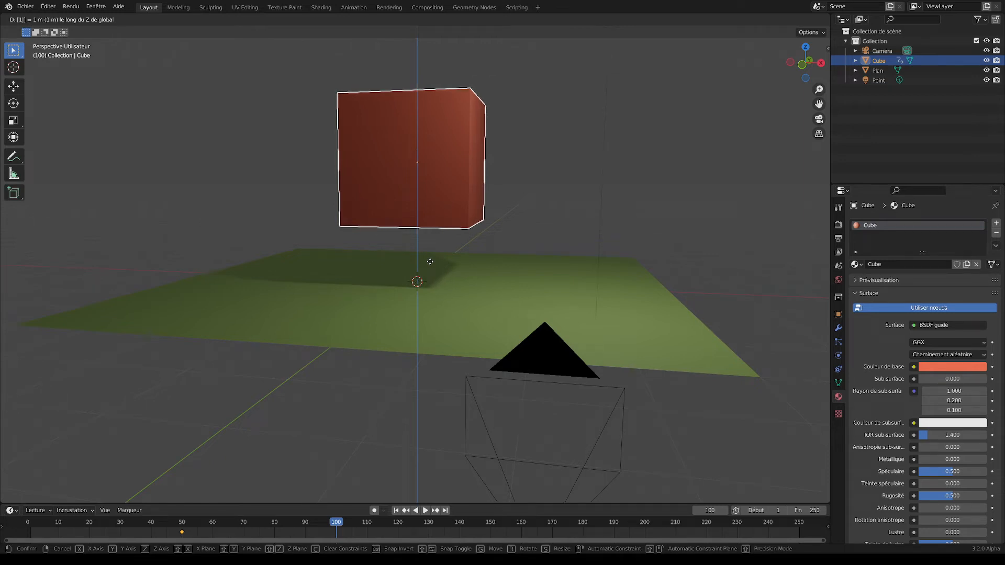
pyautogui.press('Return')
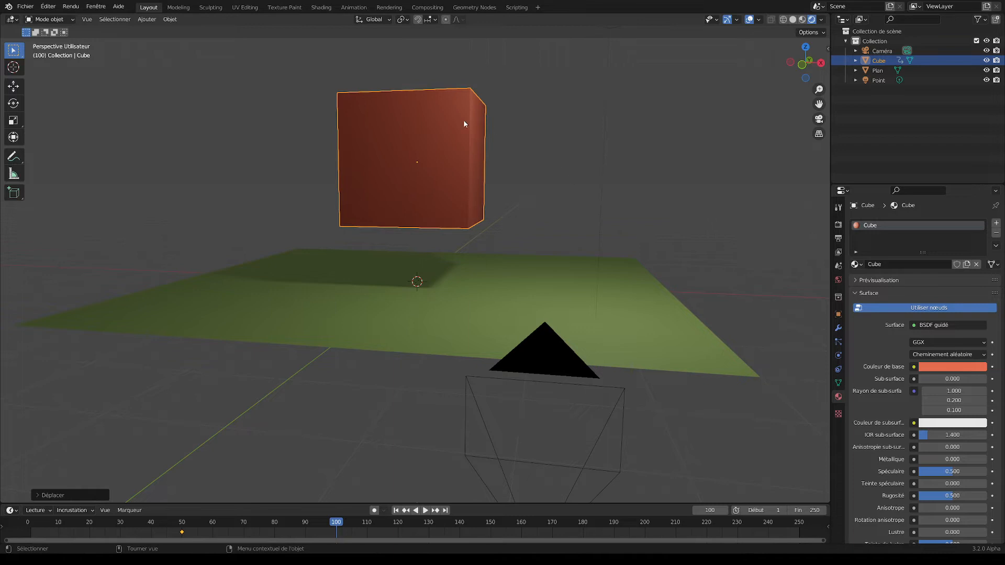
# - Enlarge the timeline area and insert a keyframe for the raised cube at frame 100
pyautogui.moveTo(441, 504); pyautogui.dragTo(440, 452)
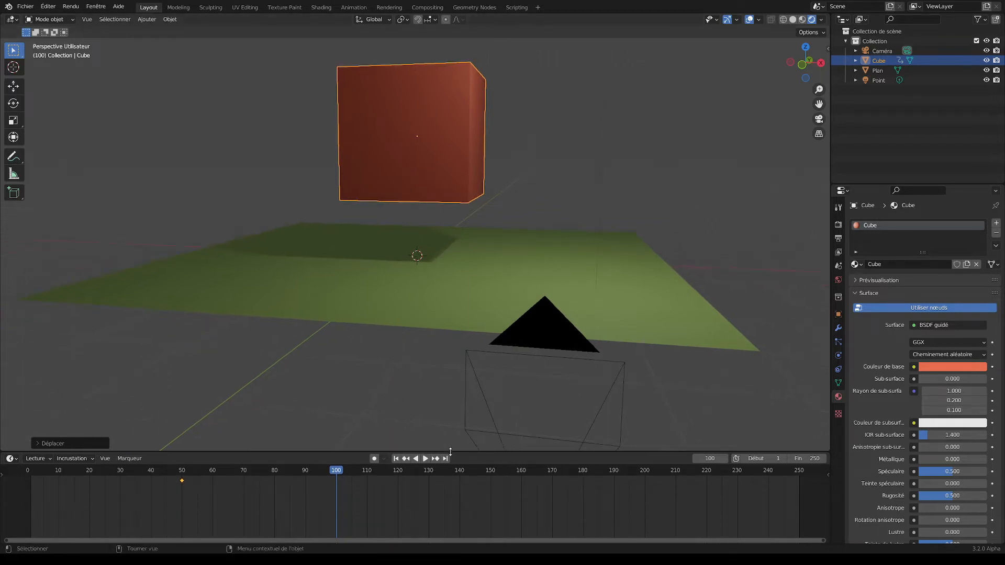
pyautogui.press('i')
pyautogui.press('i')
pyautogui.click(489, 275)
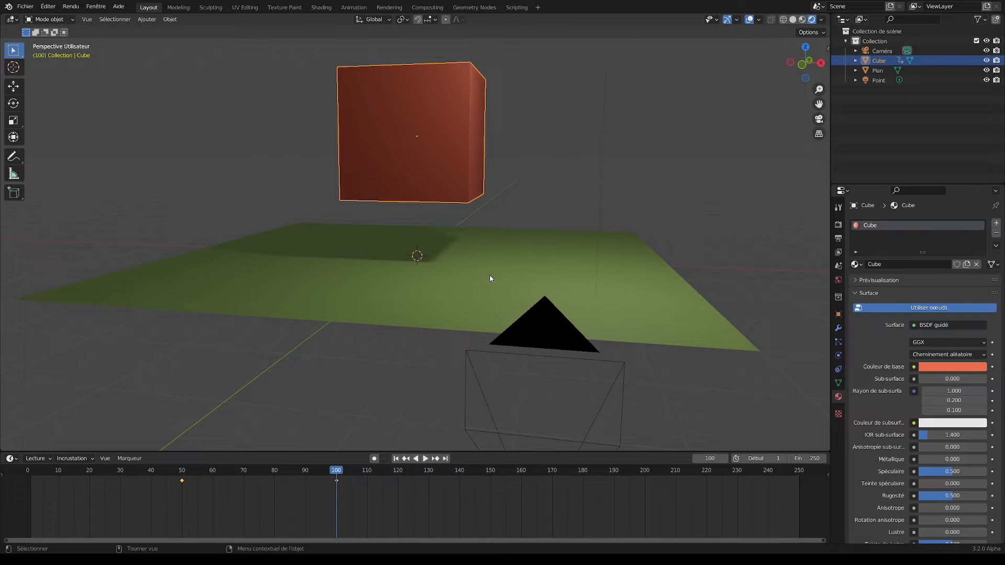
# - Play back the cube's rising animation from around frame 50 to check the motion
pyautogui.moveTo(544, 175); pyautogui.dragTo(528, 203, button='middle')
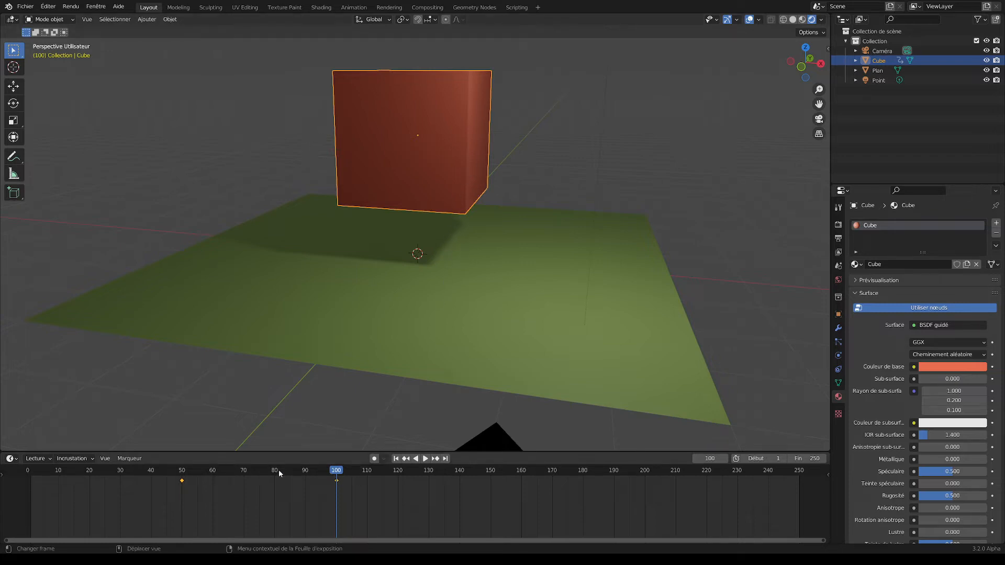
pyautogui.moveTo(186, 477)
pyautogui.mouseDown()
pyautogui.moveTo(274, 473)
pyautogui.moveTo(184, 479)
pyautogui.moveTo(337, 485)
pyautogui.moveTo(176, 474)
pyautogui.moveTo(189, 472)
pyautogui.mouseUp()
pyautogui.press('space')
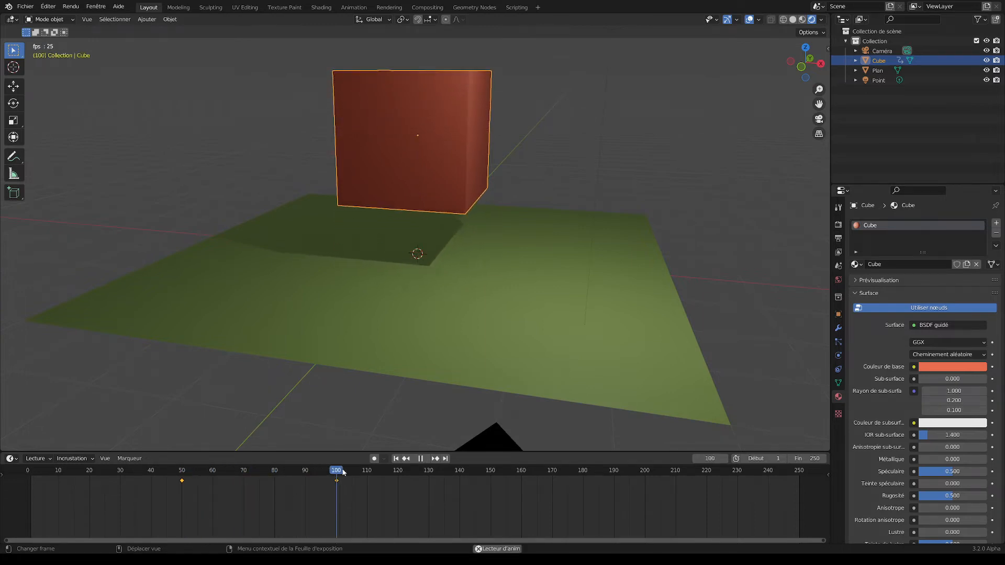
pyautogui.press('space')
# - Go to frame 150 and duplicate the cube's frame 50 keyframe there to bring the cube back down
pyautogui.moveTo(207, 471); pyautogui.dragTo(490, 484)
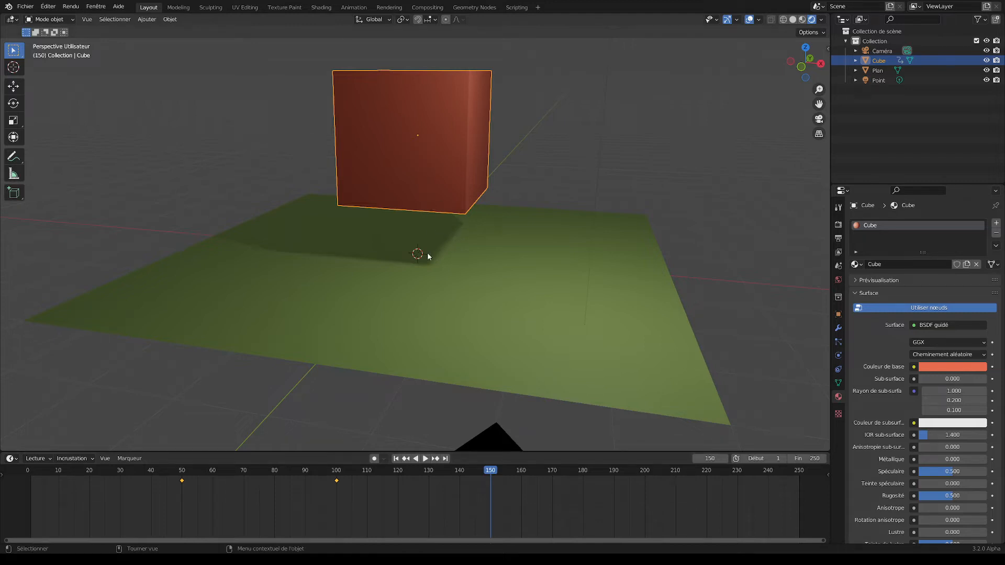
pyautogui.moveTo(460, 263); pyautogui.dragTo(468, 262, button='middle')
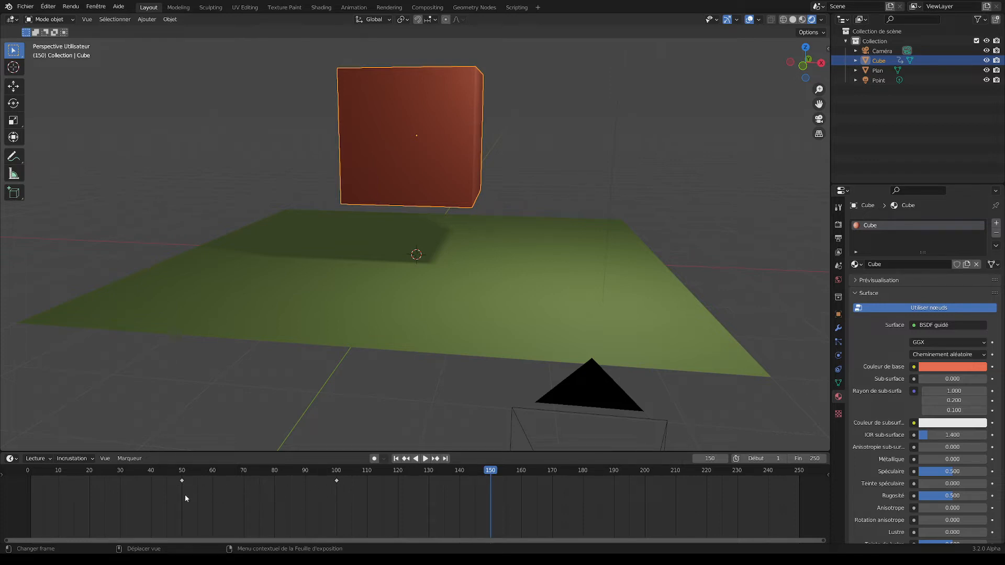
pyautogui.moveTo(207, 506); pyautogui.dragTo(175, 486)
pyautogui.hotkey('shift', 'd')
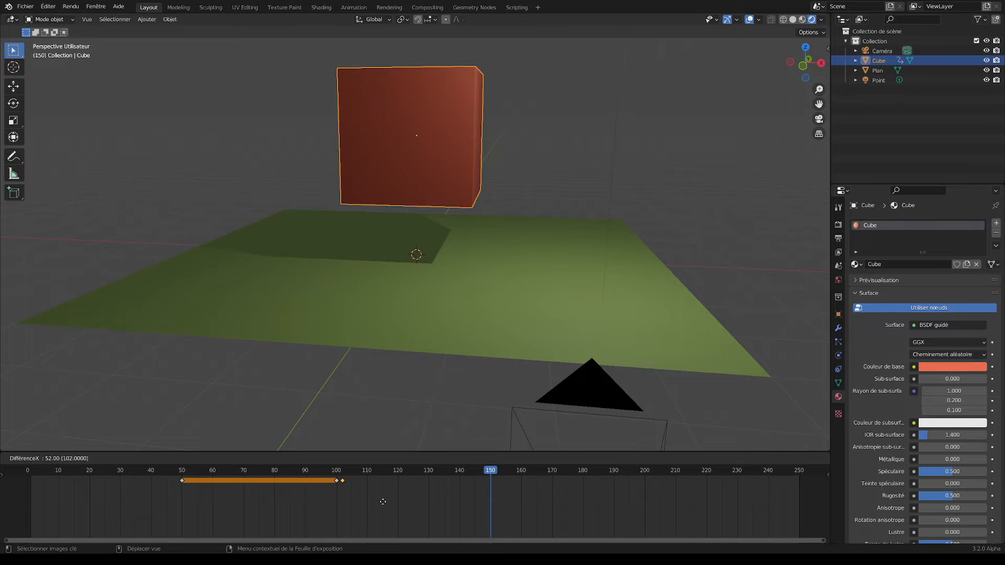
pyautogui.click(530, 500)
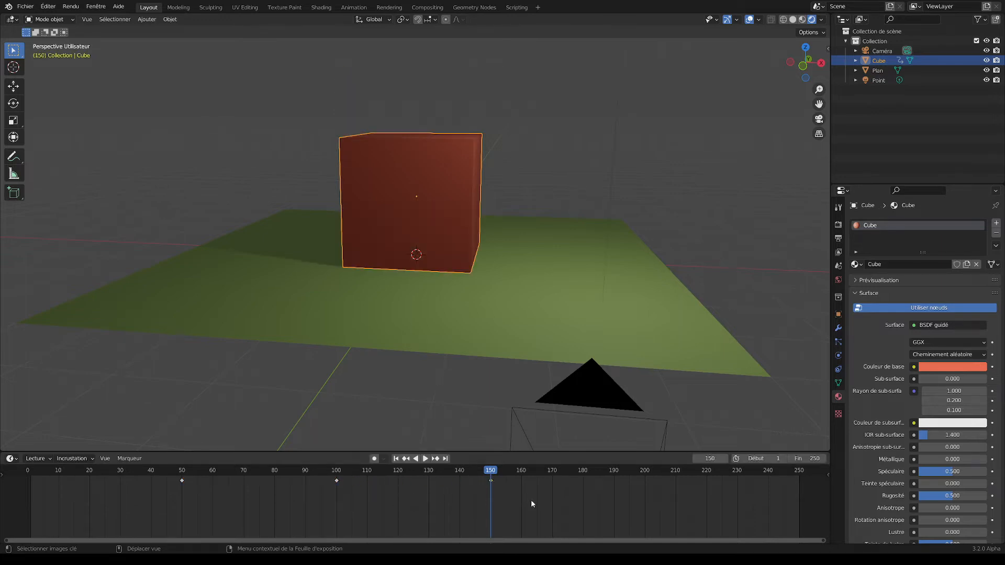
# - Play back and scrub the cube's rise and descent between frames 50 and 150
pyautogui.click(184, 474)
pyautogui.press('space')
pyautogui.moveTo(310, 486); pyautogui.dragTo(489, 502)
pyautogui.press('space')
# - Limit the animation range to start at frame 50 and end at frame 150, and play the loop
pyautogui.click(762, 459)
pyautogui.write('50')
pyautogui.press('Tab')
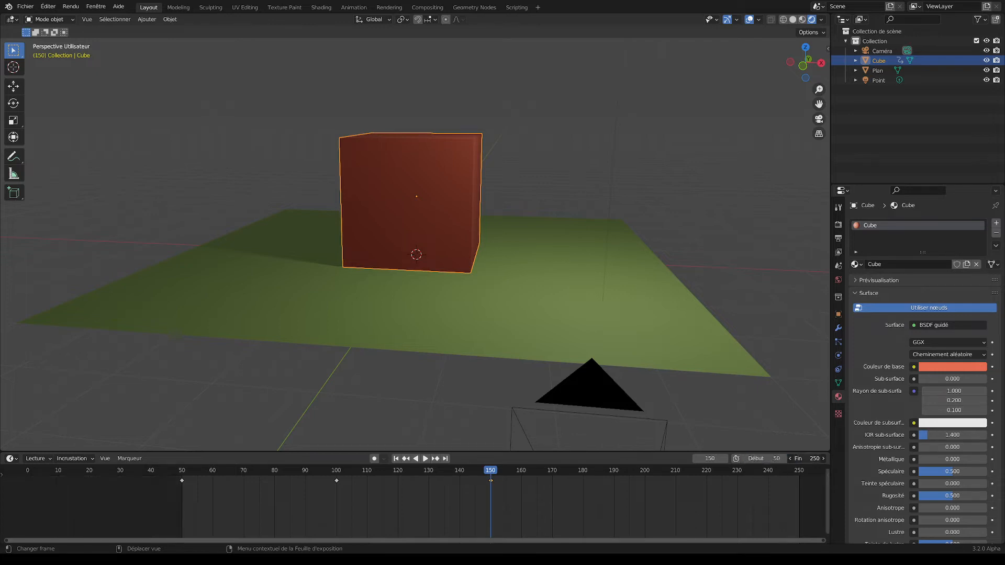
pyautogui.write('150')
pyautogui.press('Return')
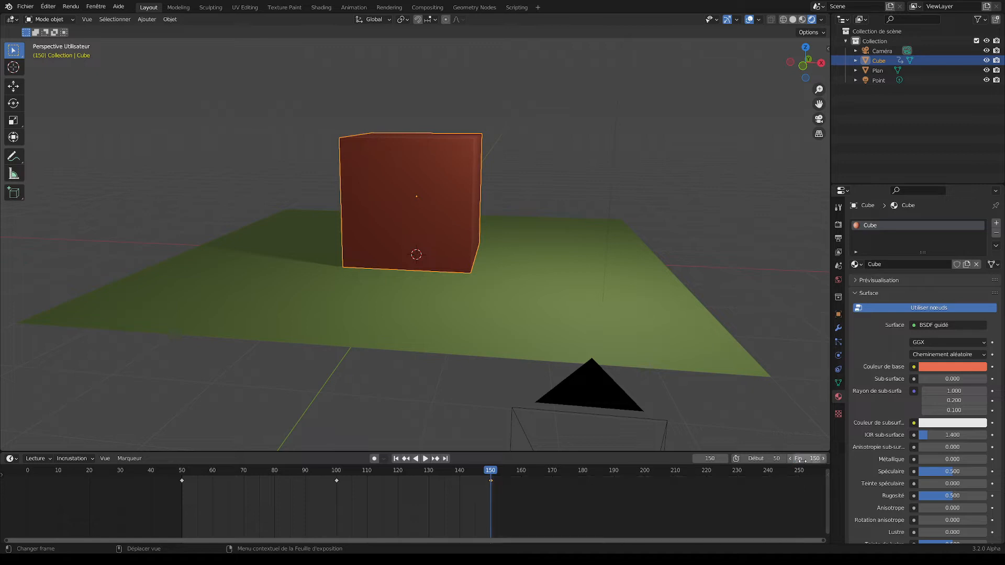
pyautogui.press('space')
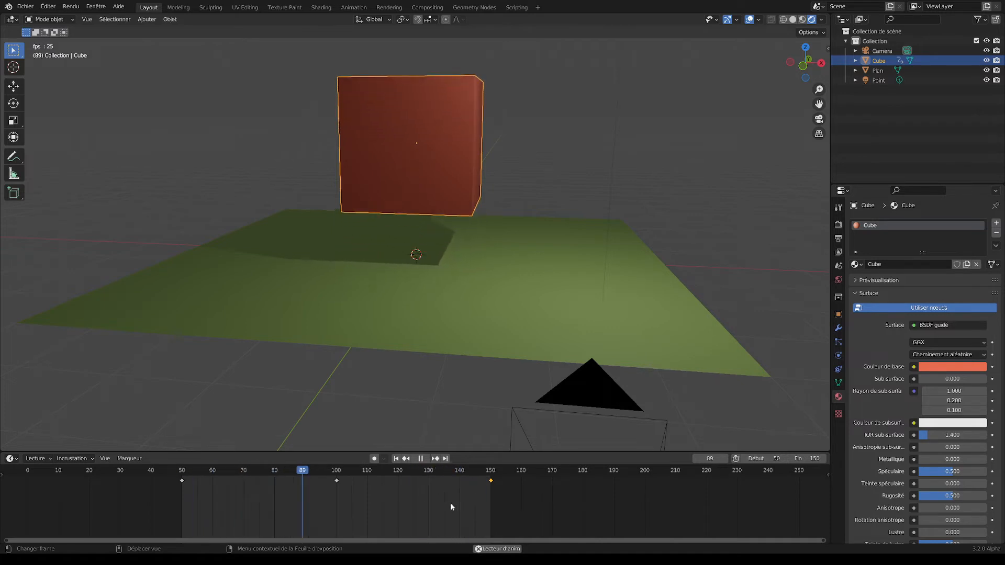
pyautogui.press('space')
# - Move the raised-cube keyframe to frame 95 and duplicate it at frame 105 to hold the cube at the top
pyautogui.moveTo(361, 469); pyautogui.dragTo(320, 483)
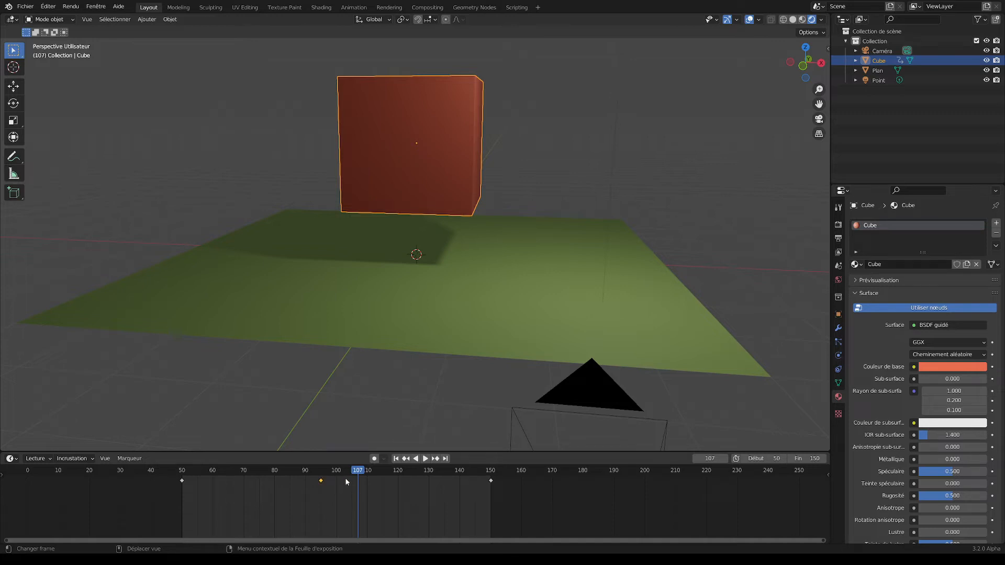
pyautogui.moveTo(364, 474); pyautogui.dragTo(303, 482)
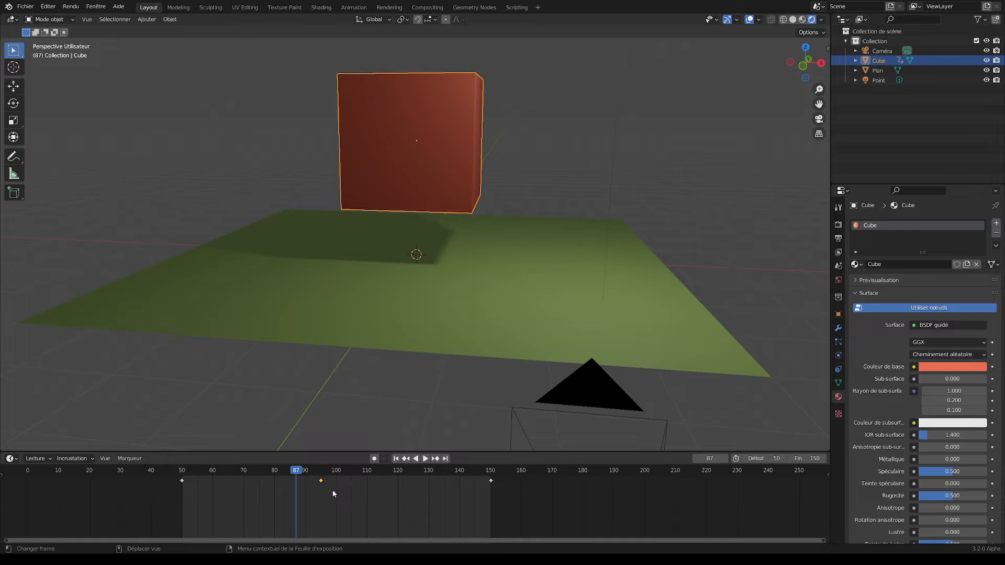
pyautogui.hotkey('shift', 'd')
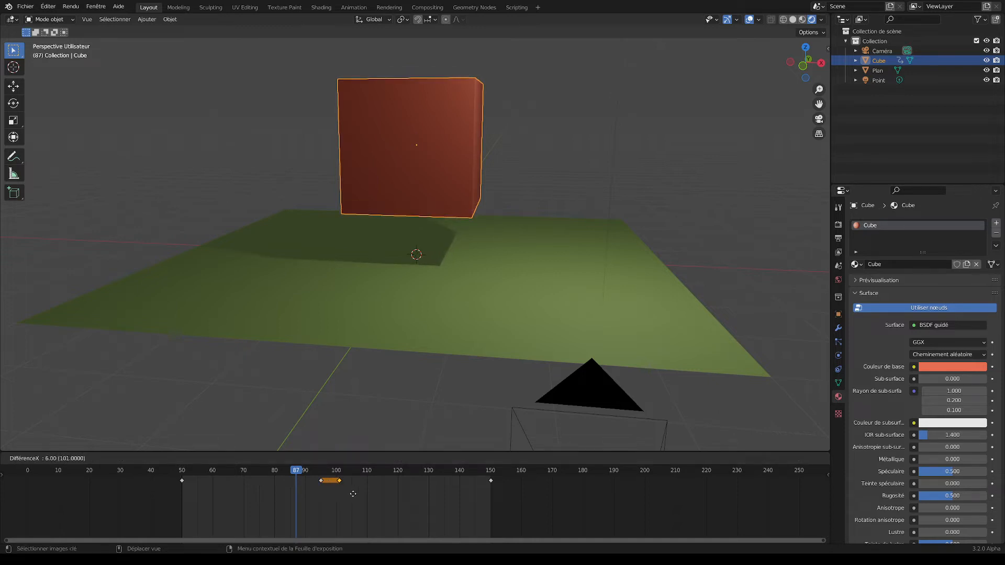
pyautogui.click(363, 495)
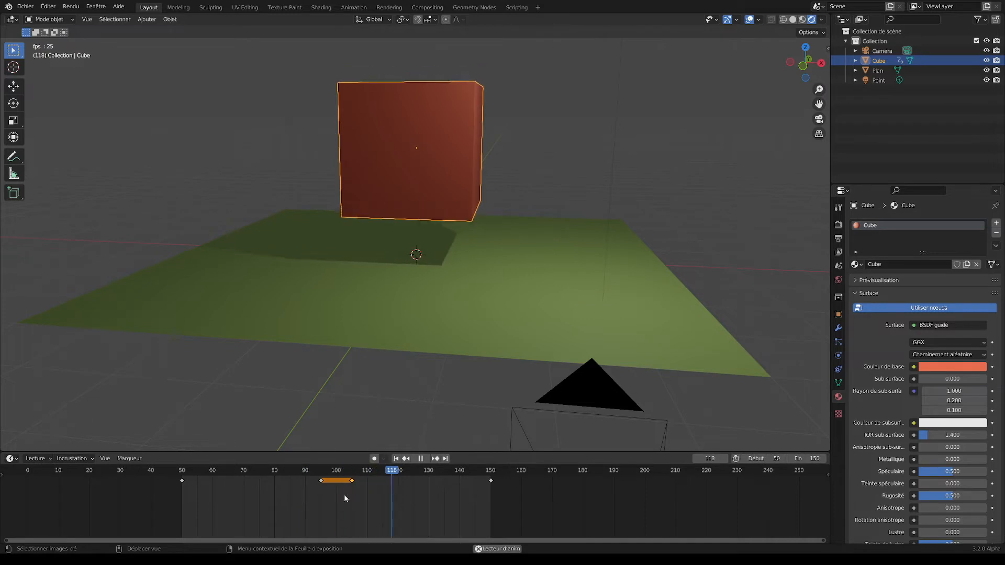
# - Play back the looping animation to check the cube's pause at its highest position
pyautogui.click(313, 474)
pyautogui.press('space')
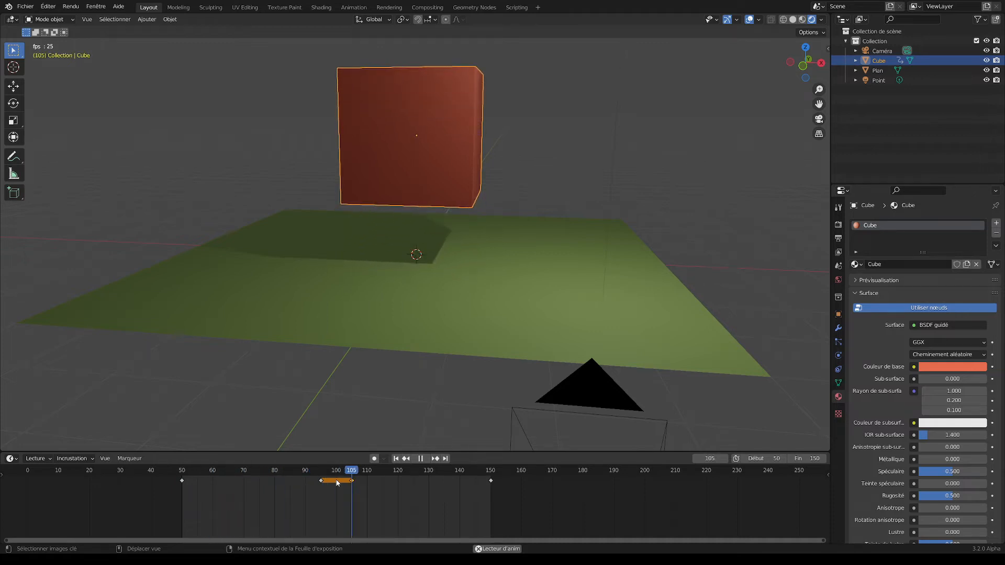
pyautogui.press('space')
pyautogui.press('space')
pyautogui.press('space')
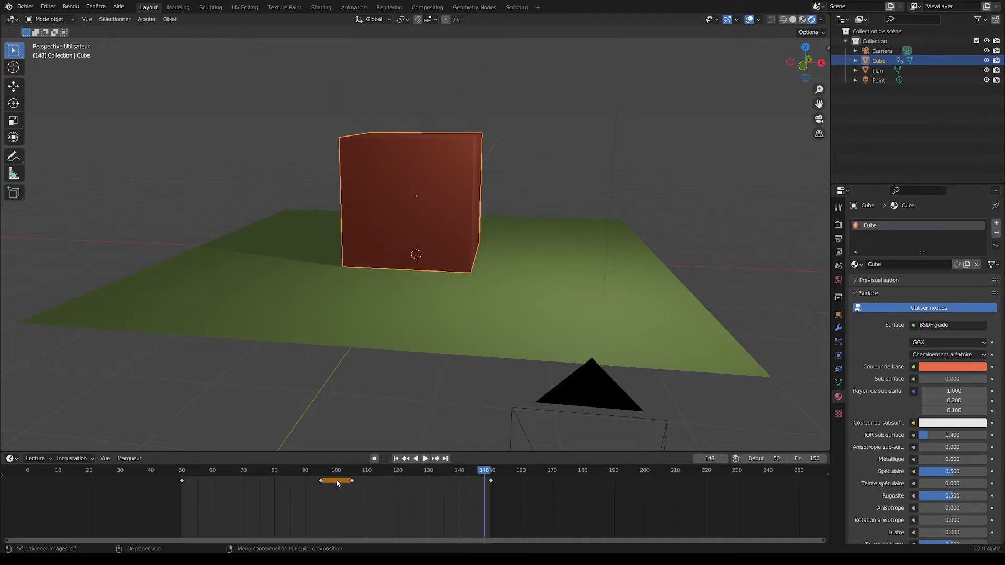
pyautogui.press('space')
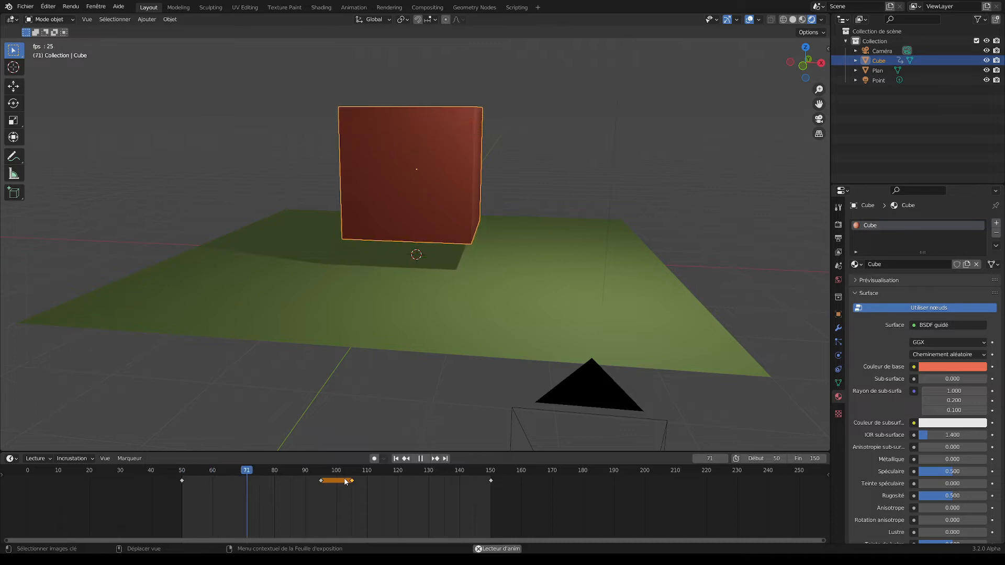
pyautogui.press('space')
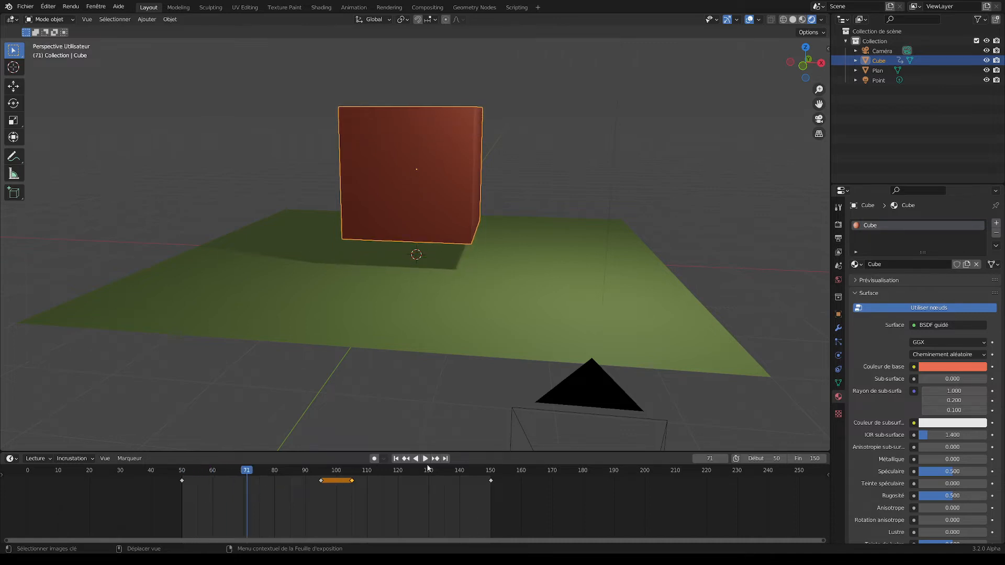
# - Move the first keyframe to frame 55 and the last to frame 145, and play back the new timing
pyautogui.moveTo(182, 481); pyautogui.dragTo(198, 481)
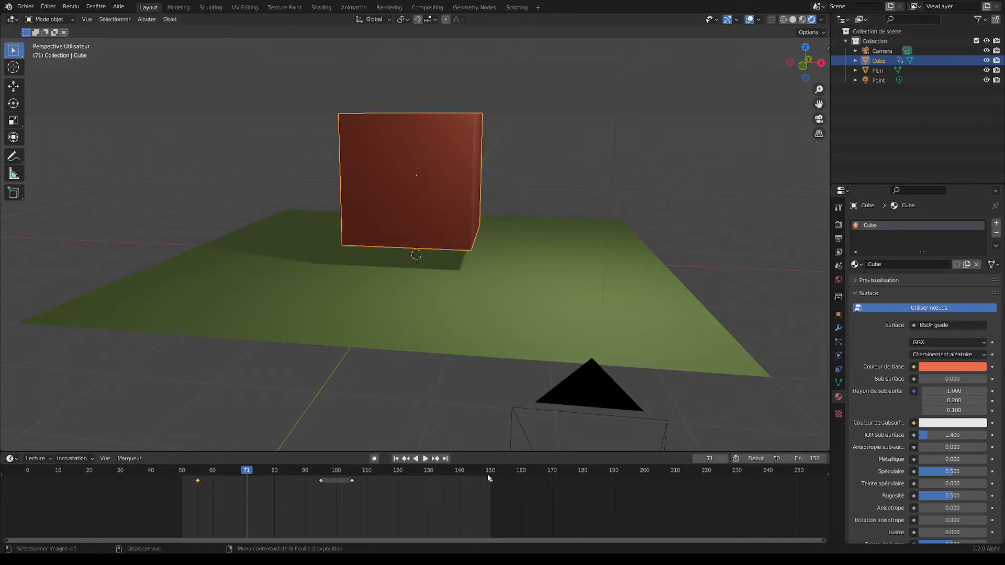
pyautogui.moveTo(492, 481); pyautogui.dragTo(482, 504)
pyautogui.press('space')
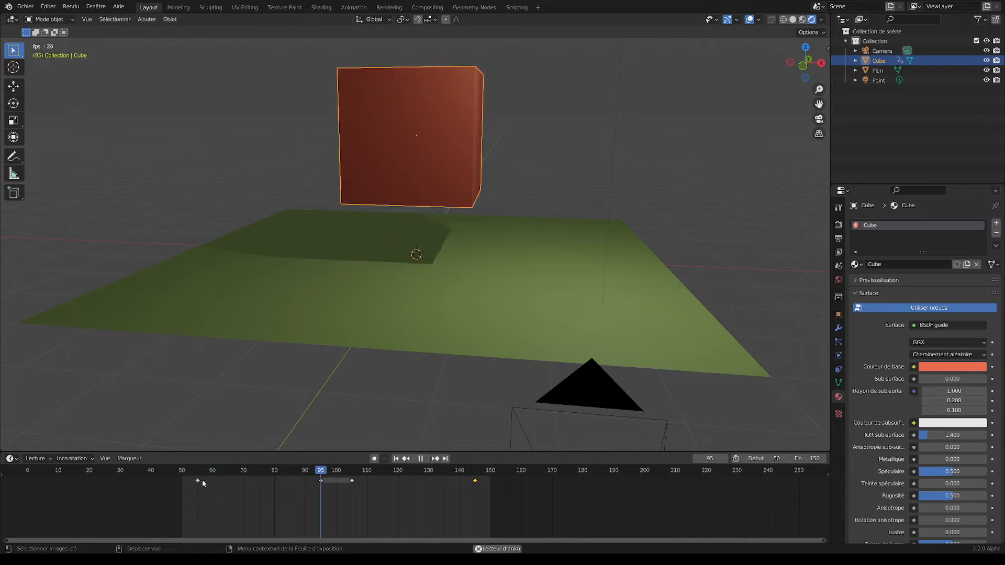
pyautogui.press('space')
pyautogui.moveTo(318, 474); pyautogui.dragTo(306, 475)
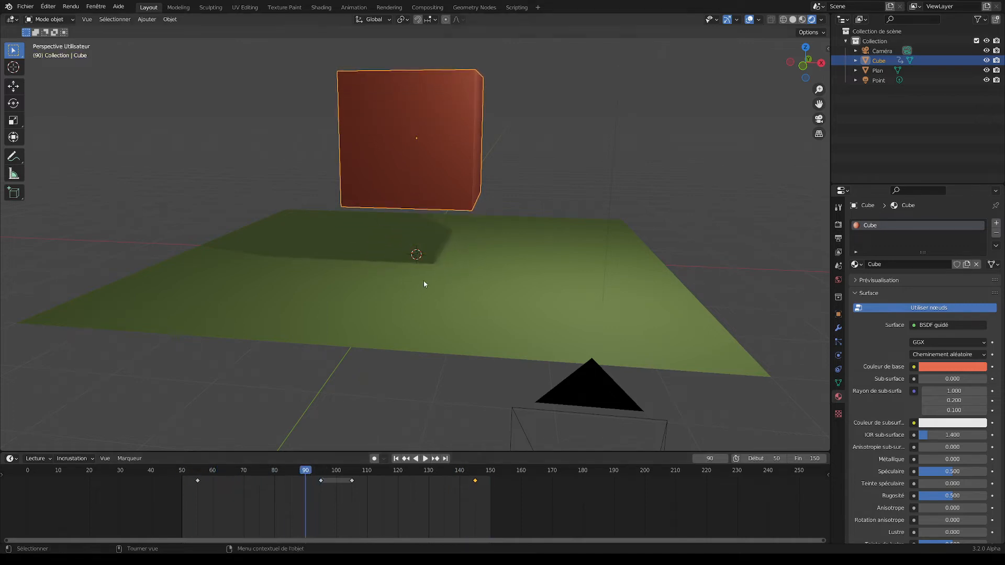
# - Add a Bevel (Biseau) modifier to the cube
pyautogui.moveTo(423, 281); pyautogui.dragTo(415, 297, button='middle')
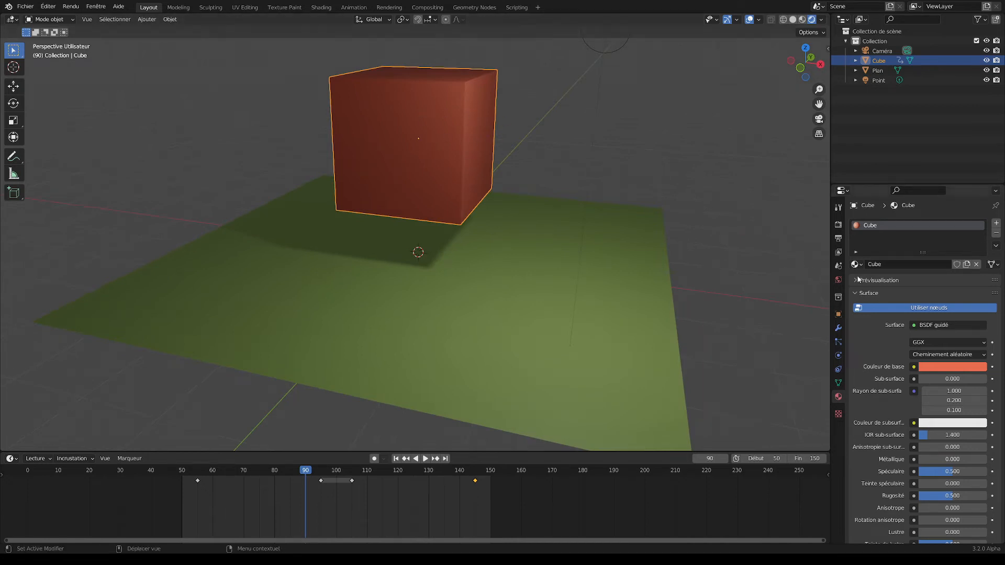
pyautogui.click(838, 328)
pyautogui.click(880, 224)
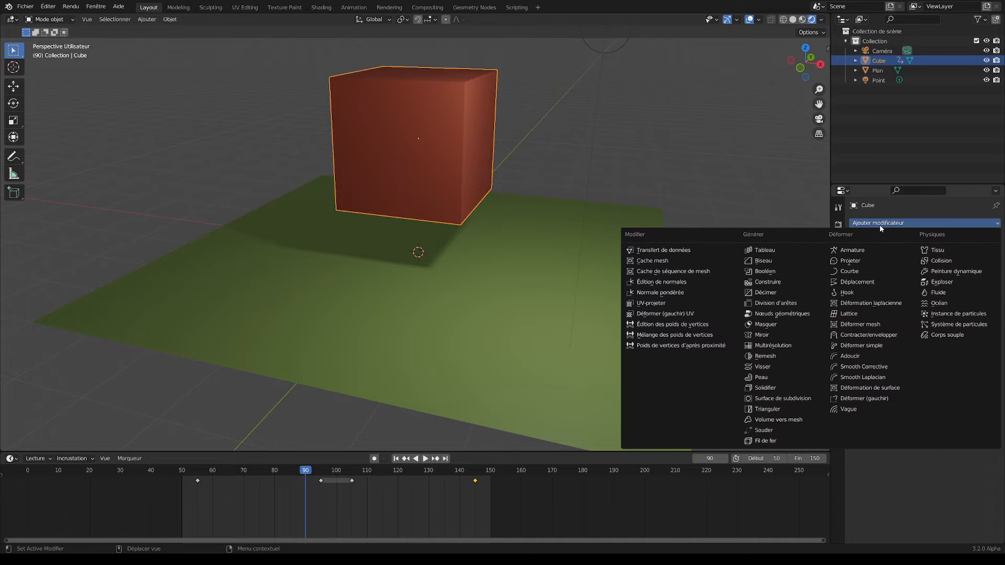
pyautogui.click(764, 261)
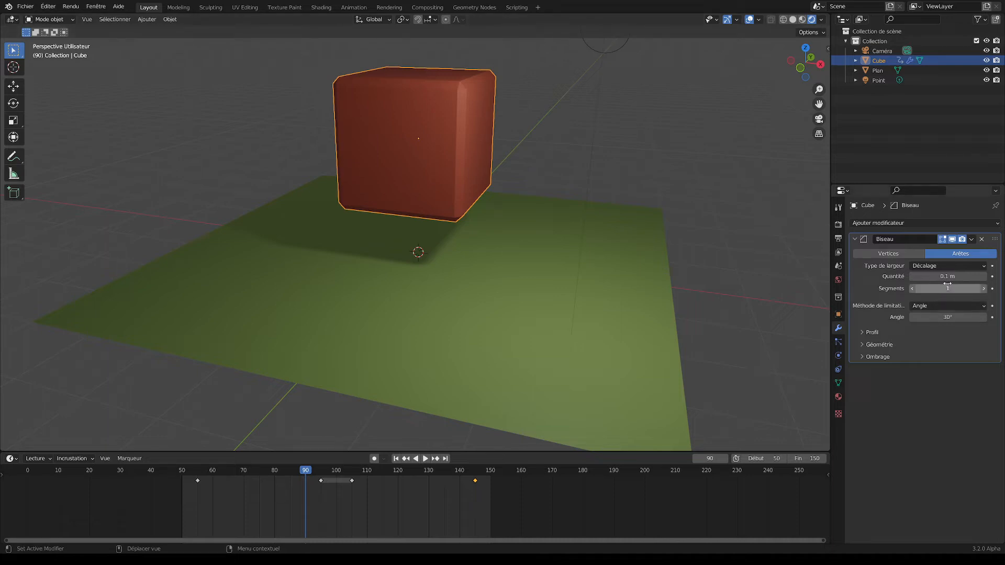
# - Try 3 segments on the cube's bevel and return it to 1 segment
pyautogui.moveTo(487, 131); pyautogui.dragTo(511, 202, button='middle')
pyautogui.scroll(3, 489, 153)
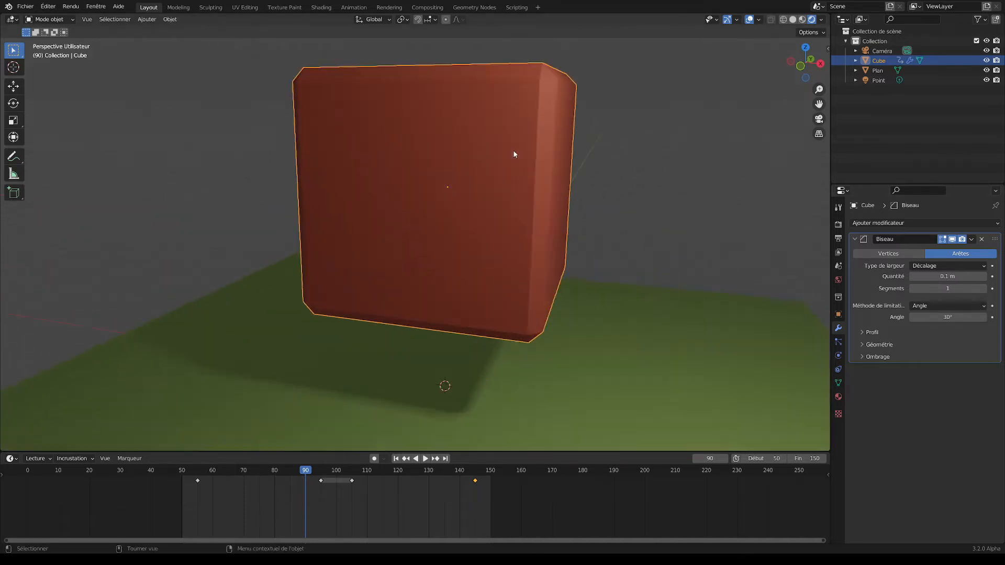
pyautogui.keyDown('shift'); pyautogui.moveTo(569, 92); pyautogui.dragTo(528, 189, button='middle'); pyautogui.keyUp('shift')
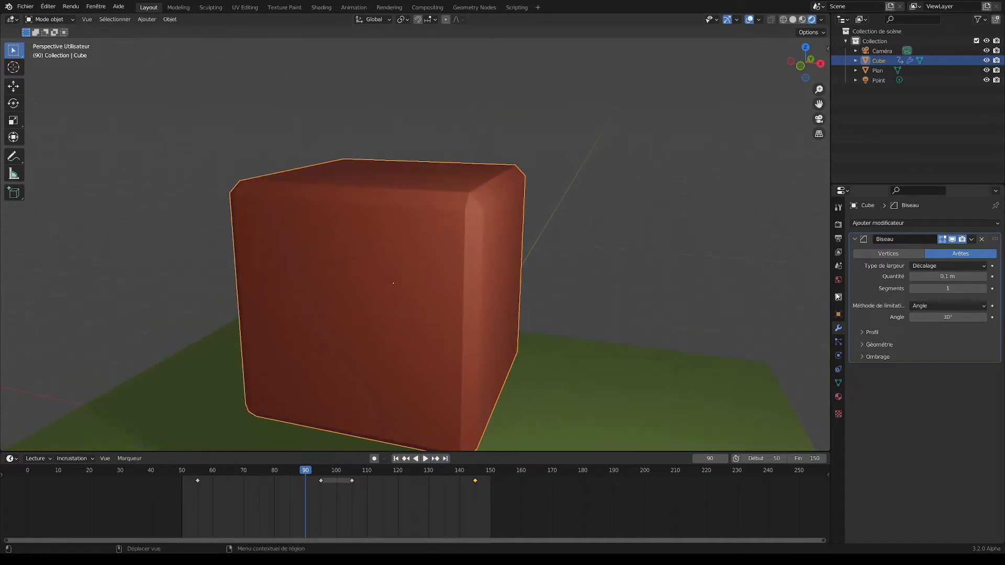
pyautogui.doubleClick(985, 289)
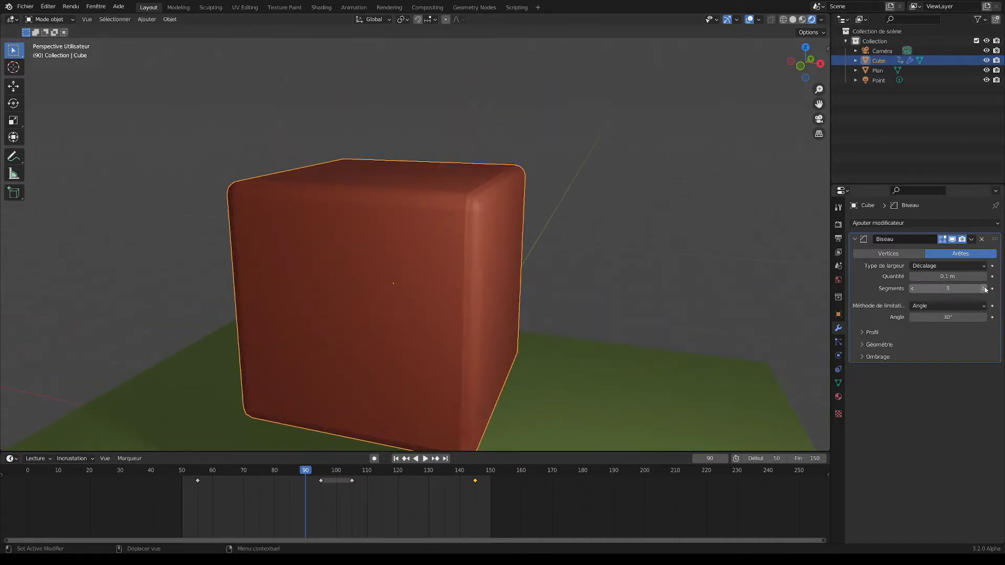
pyautogui.click(911, 289)
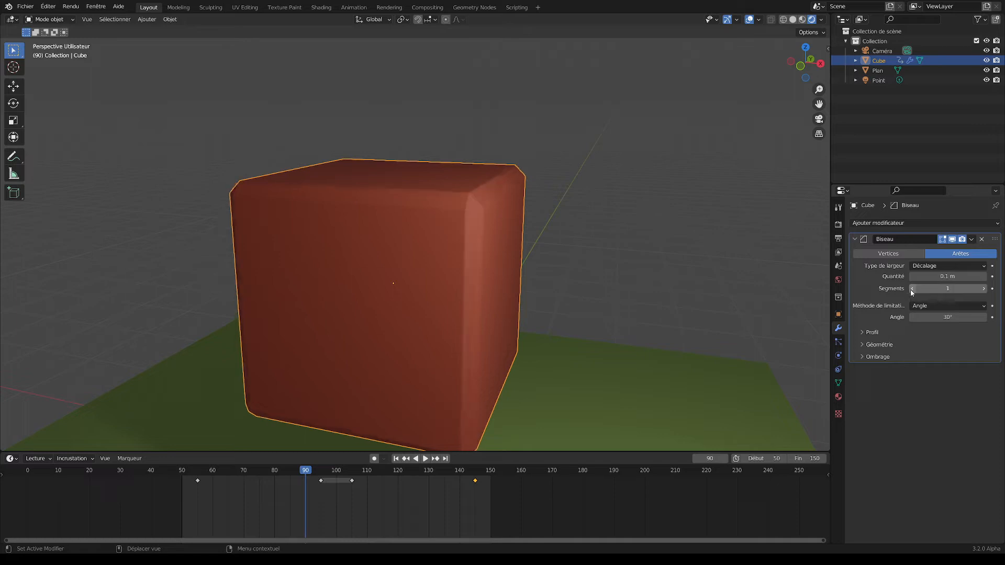
# - Add a second Bevel (Biseau) modifier to the cube and set its amount to 0.02 m
pyautogui.scroll(3, 546, 190)
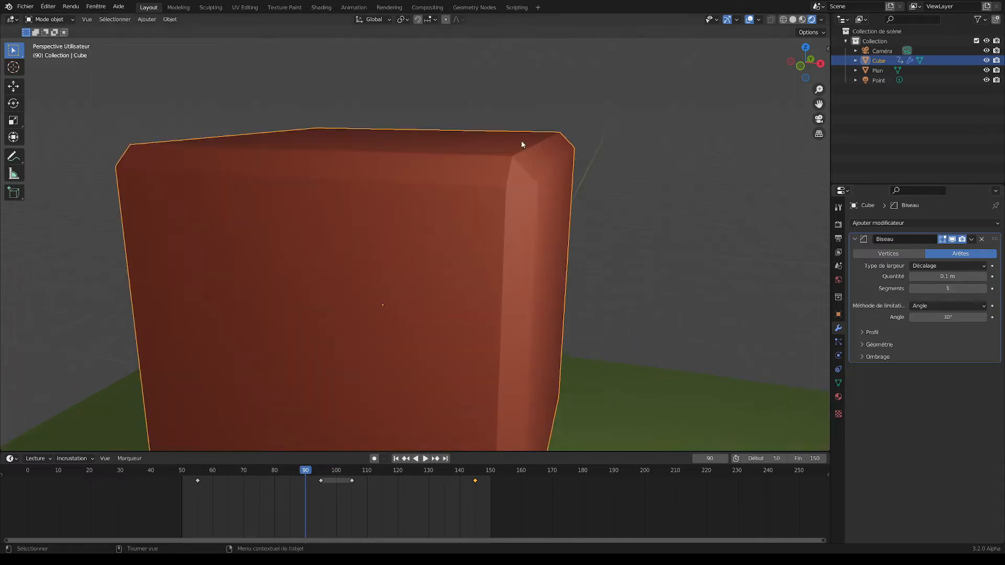
pyautogui.scroll(3, 568, 168)
pyautogui.keyDown('shift'); pyautogui.moveTo(626, 159); pyautogui.dragTo(562, 208, button='middle'); pyautogui.keyUp('shift')
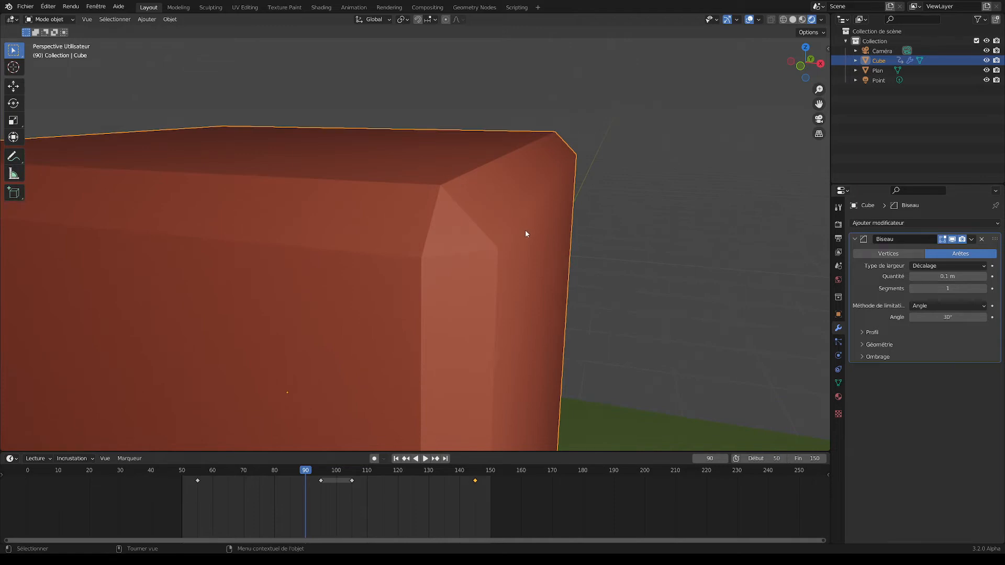
pyautogui.click(876, 224)
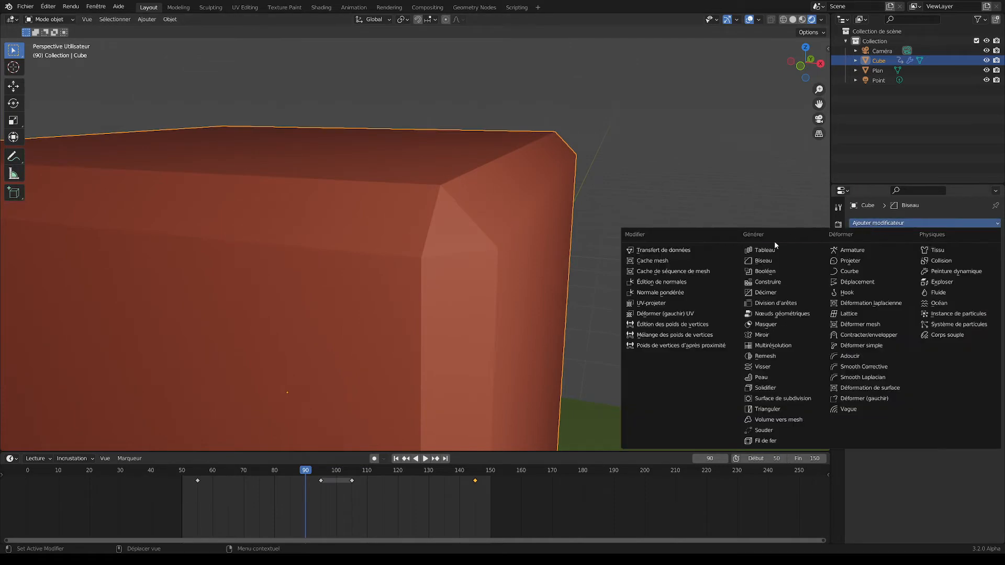
pyautogui.click(778, 265)
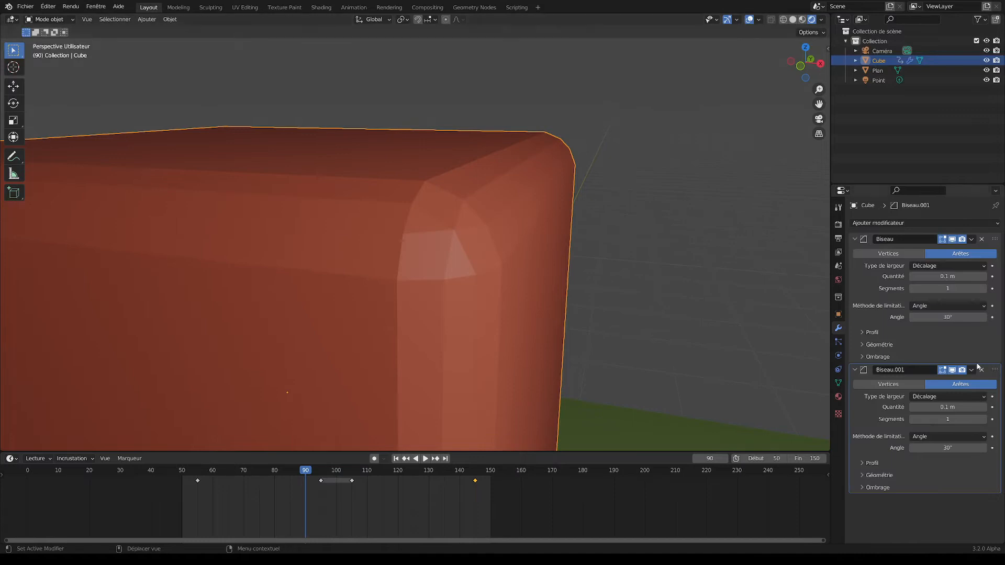
pyautogui.click(961, 407)
pyautogui.click(957, 409)
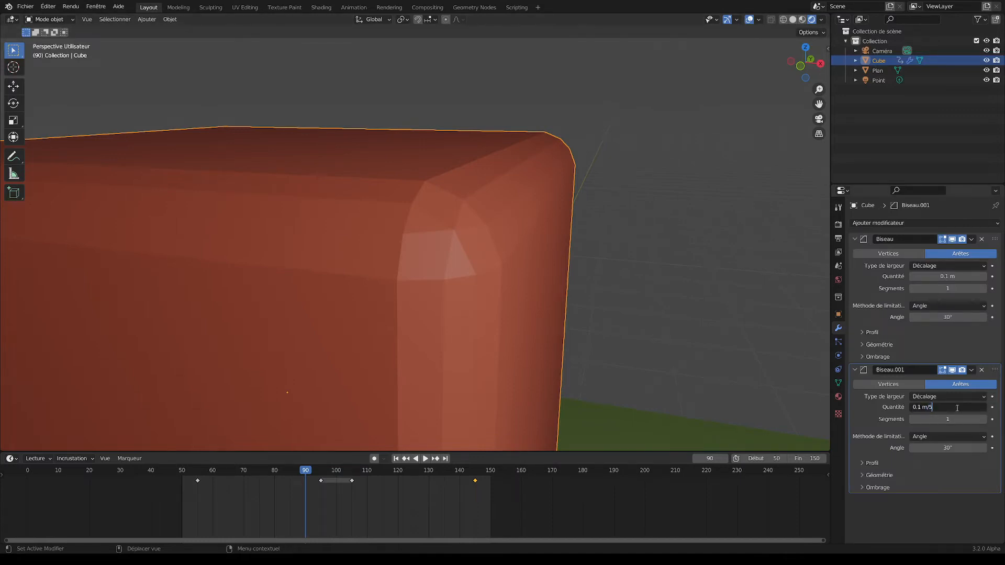
pyautogui.write('/5')
pyautogui.press('Return')
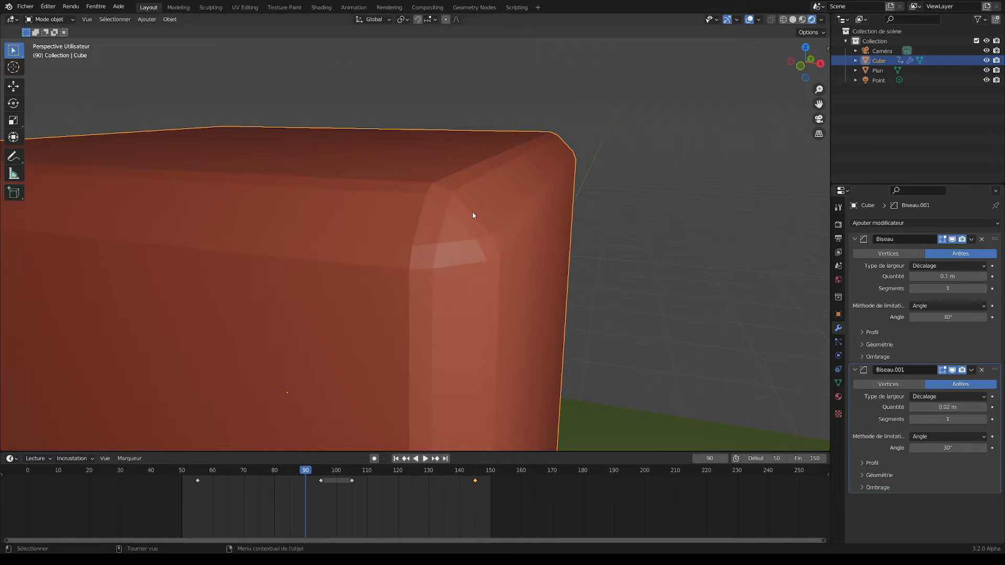
# - Set the second bevel's amount to 0.01 m and its segments to 3
pyautogui.click(958, 406)
pyautogui.write('/2')
pyautogui.press('Return')
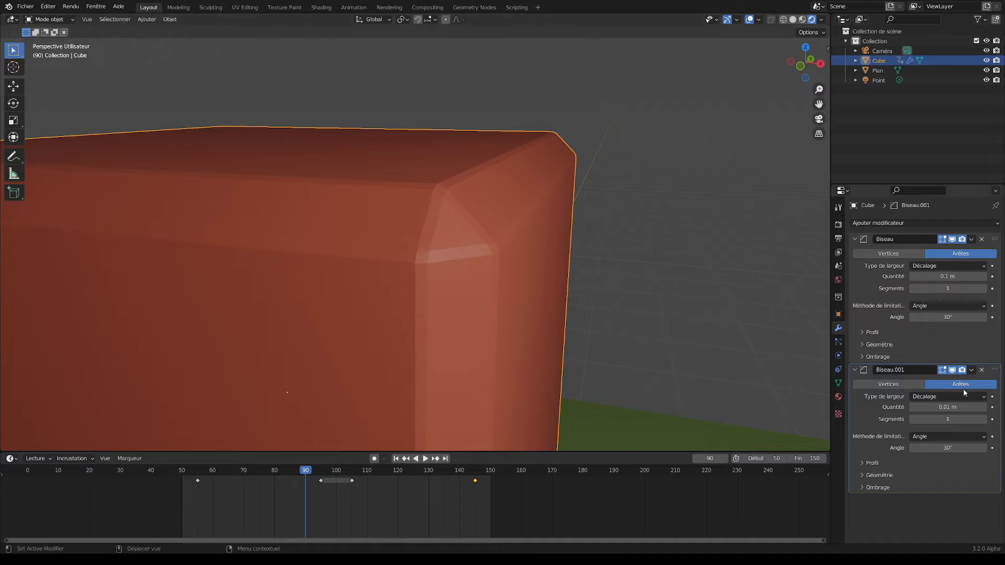
pyautogui.click(984, 420)
pyautogui.click(983, 420)
# - Apply smooth shading (Ombrage lissé) to the bevelled cube
pyautogui.rightClick(456, 185)
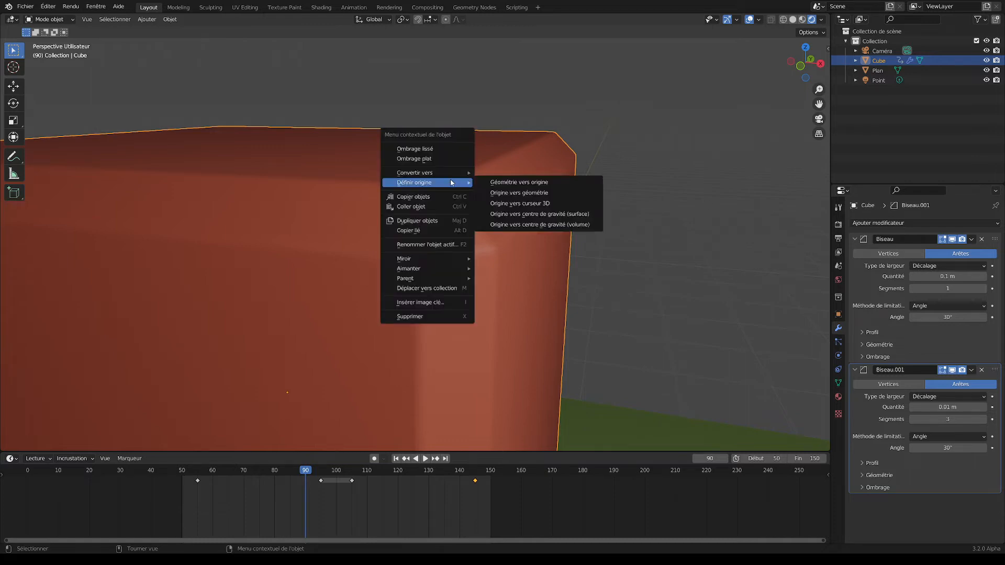
pyautogui.click(423, 152)
pyautogui.scroll(-8, 423, 151)
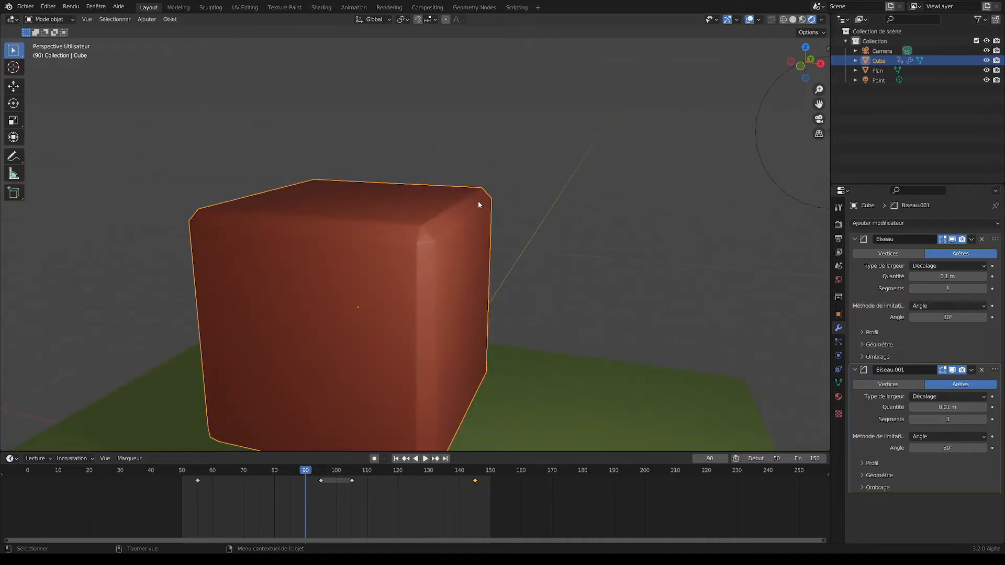
# - Play back the cube's animation to check it, and put the timeline on frame 100
pyautogui.press('space')
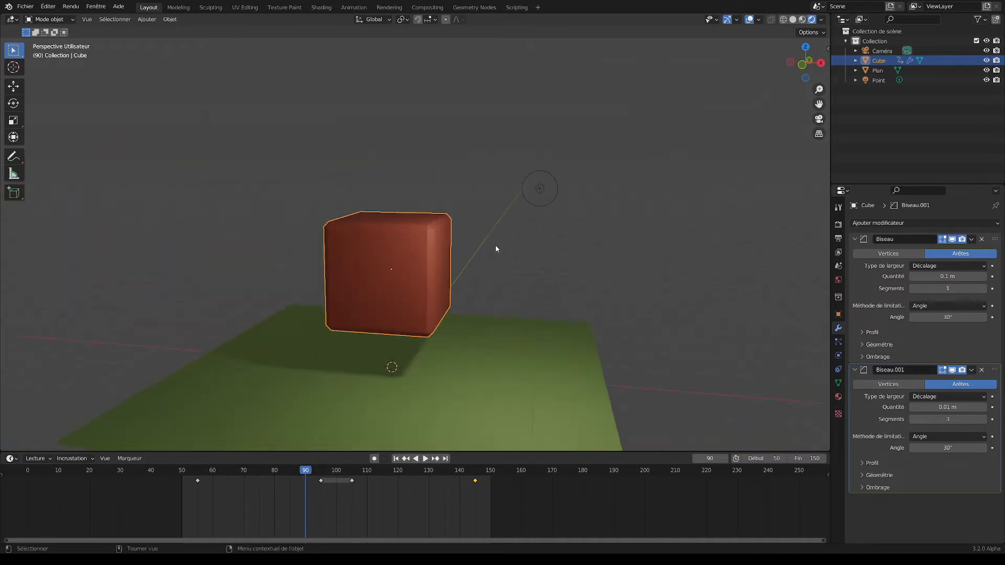
pyautogui.press('space')
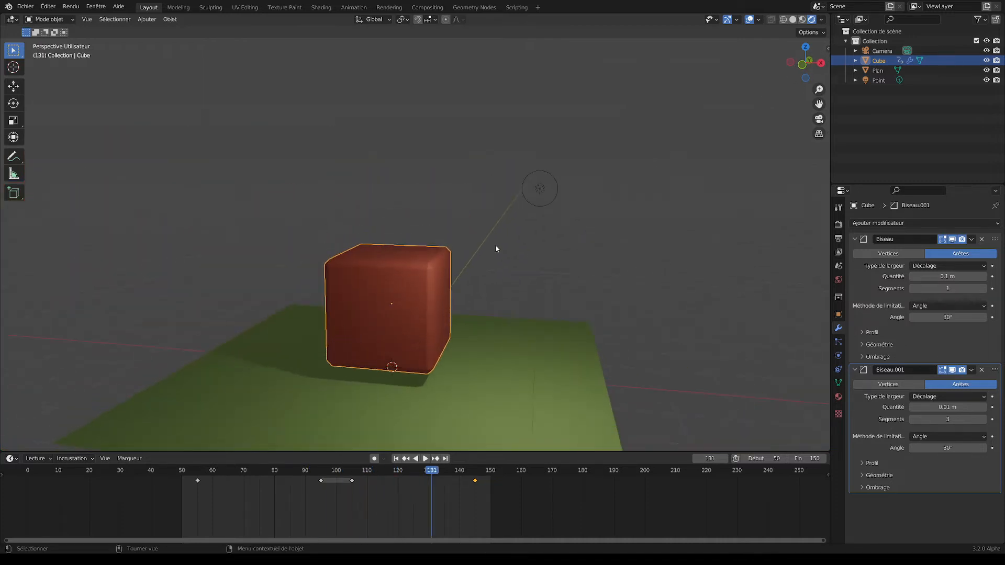
pyautogui.hotkey('shift', 'Left')
pyautogui.press('space')
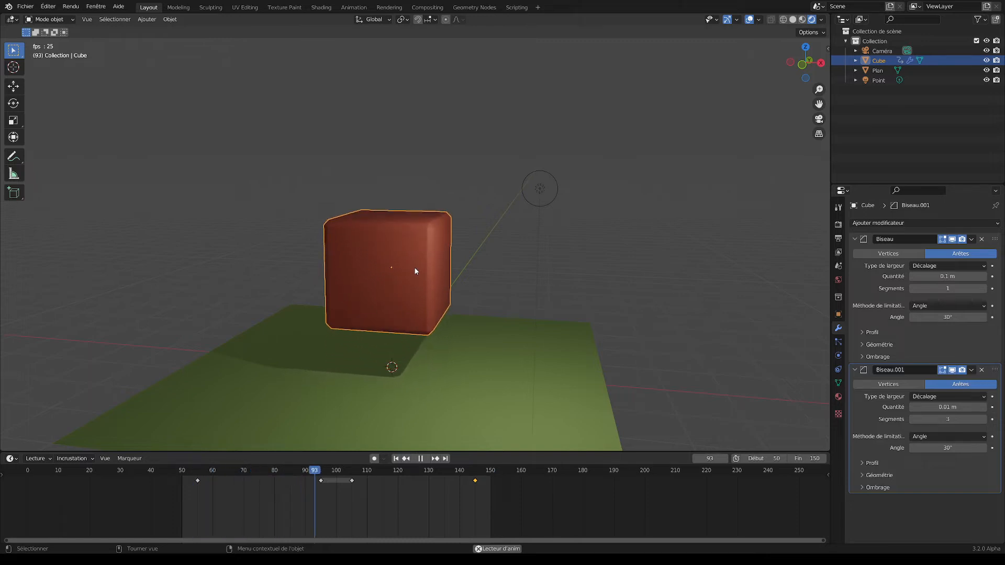
pyautogui.moveTo(275, 473); pyautogui.dragTo(337, 483)
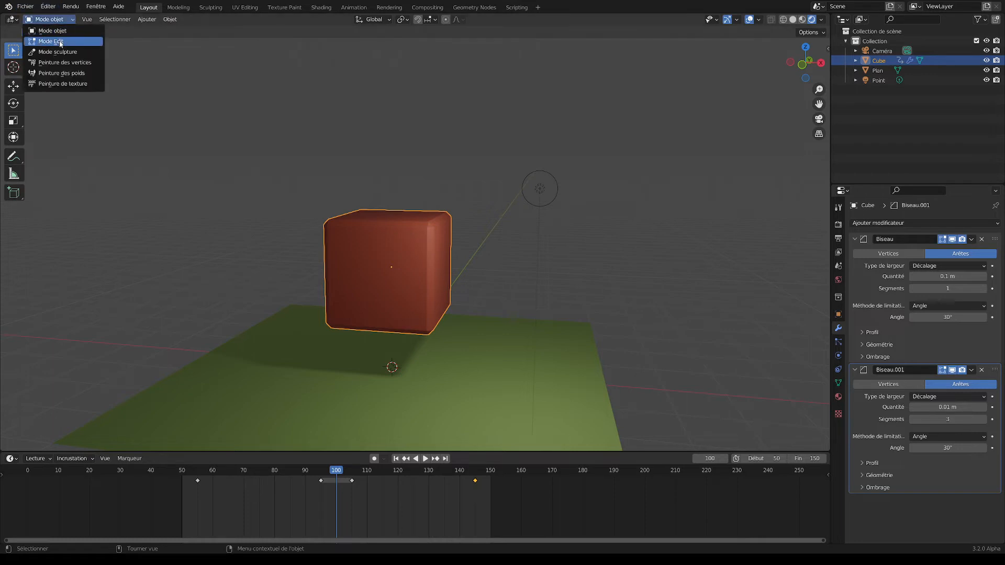
# - Enter Edit Mode on the cube, collapse both bevel modifiers and add a Subdivision Surface (Surface de subdivision) modifier
pyautogui.click(51, 41)
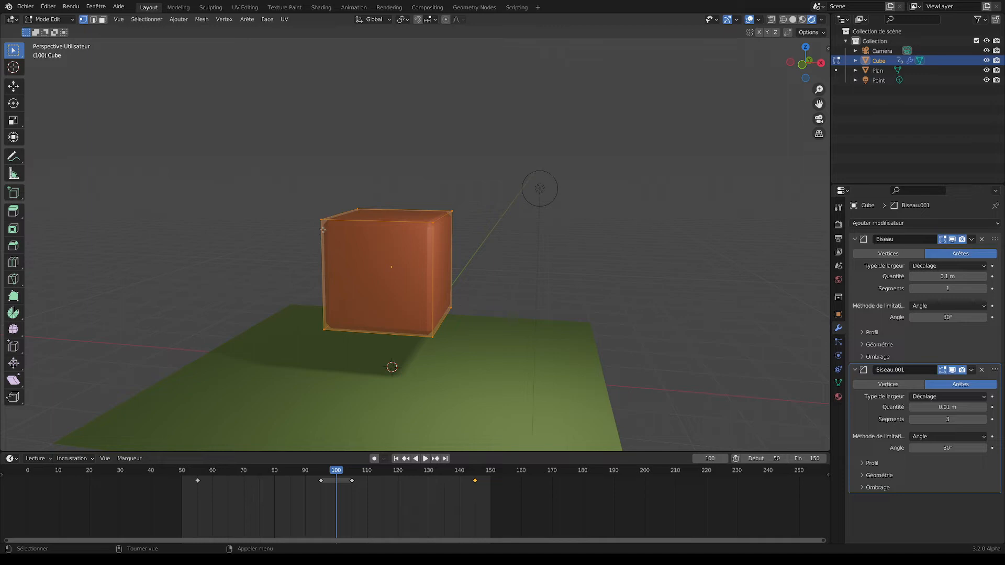
pyautogui.moveTo(324, 239); pyautogui.dragTo(349, 242, button='middle')
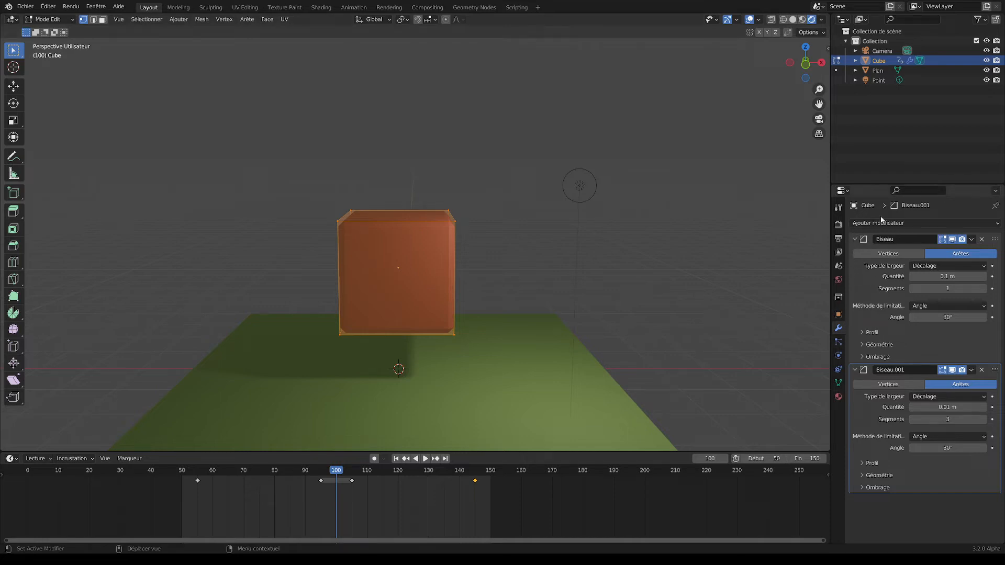
pyautogui.click(855, 239)
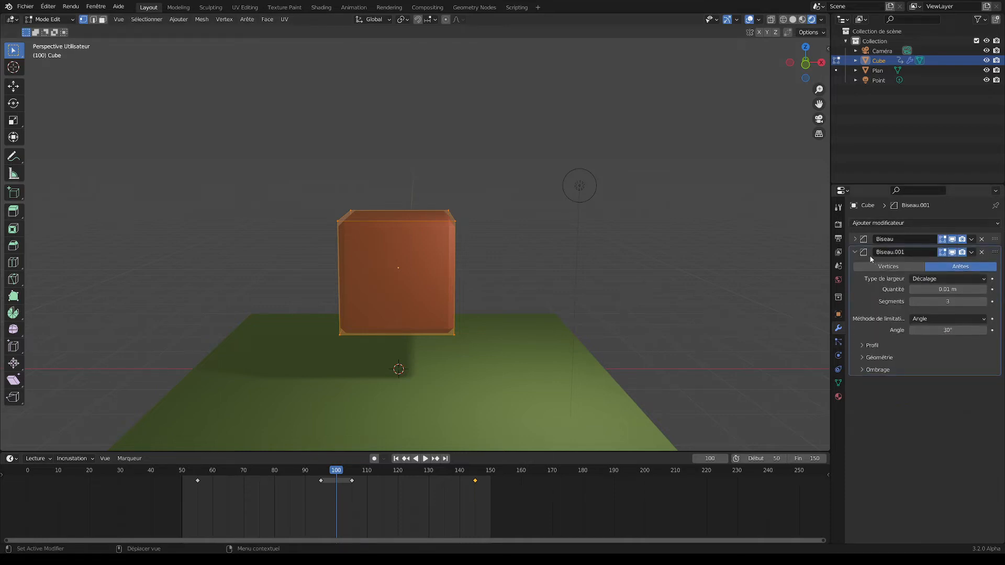
pyautogui.click(855, 252)
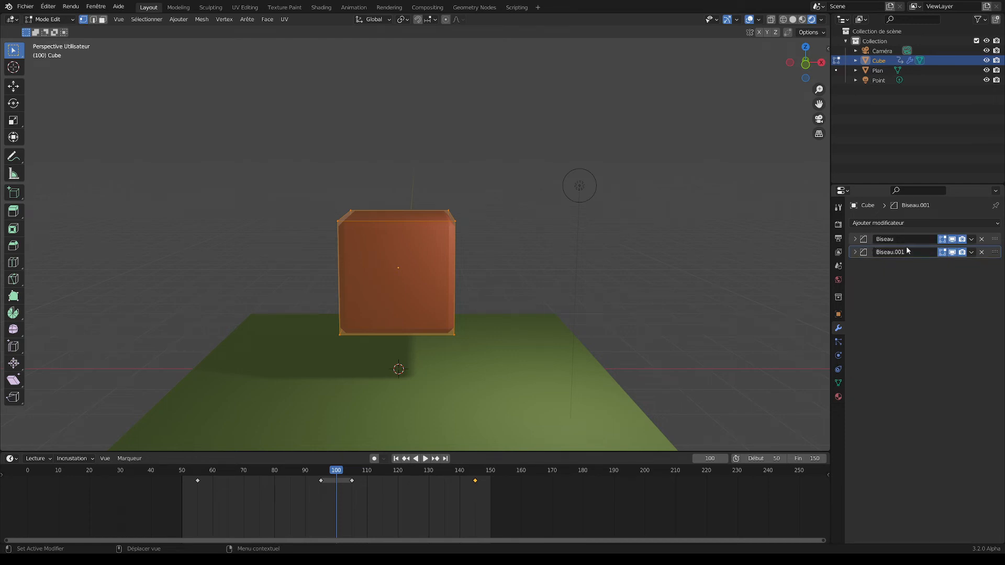
pyautogui.click(868, 224)
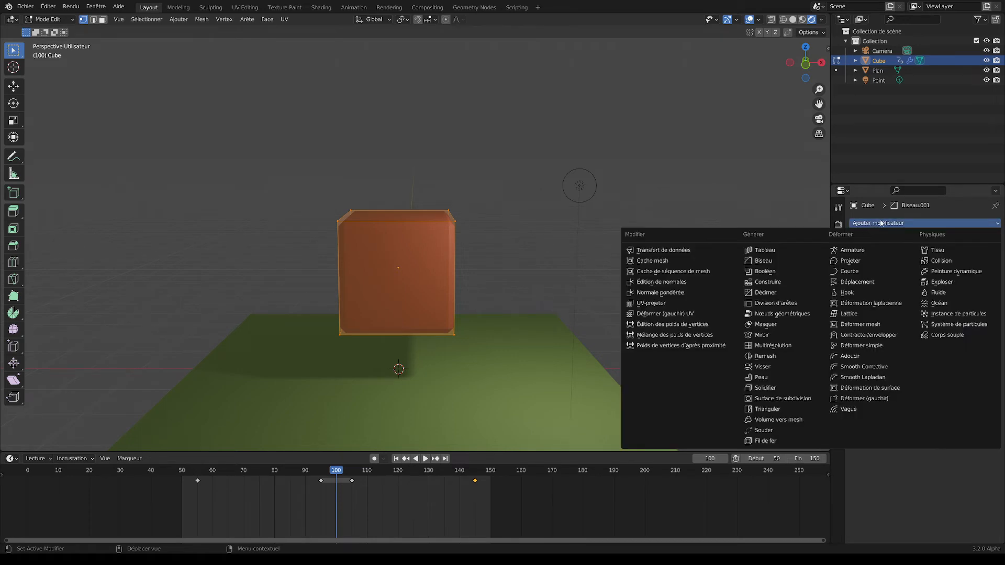
pyautogui.click(790, 400)
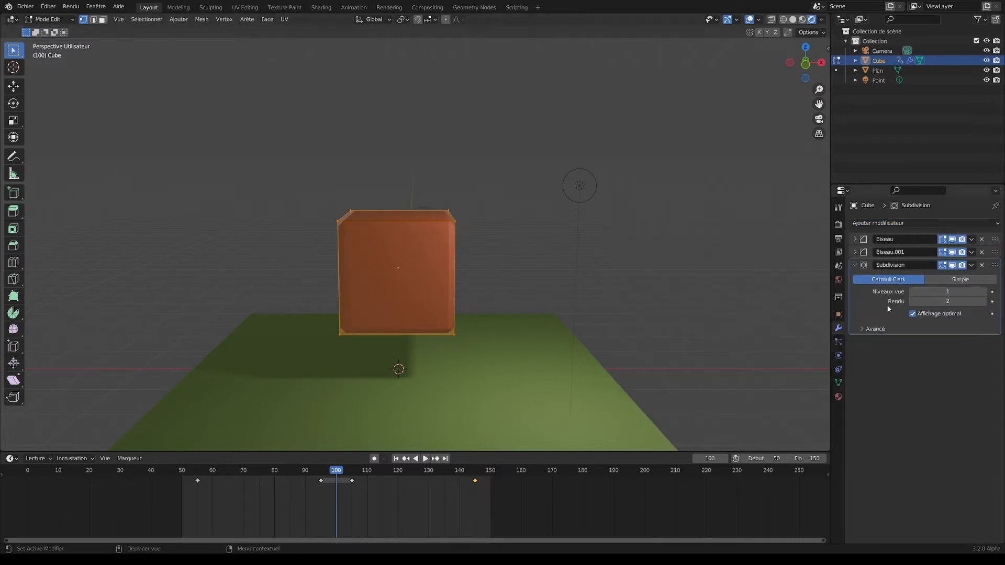
# - Set the Subdivision modifier's viewport levels (Niveaux vue) to 2 and its type to Simple
pyautogui.click(984, 292)
pyautogui.moveTo(801, 293); pyautogui.dragTo(696, 281, button='middle')
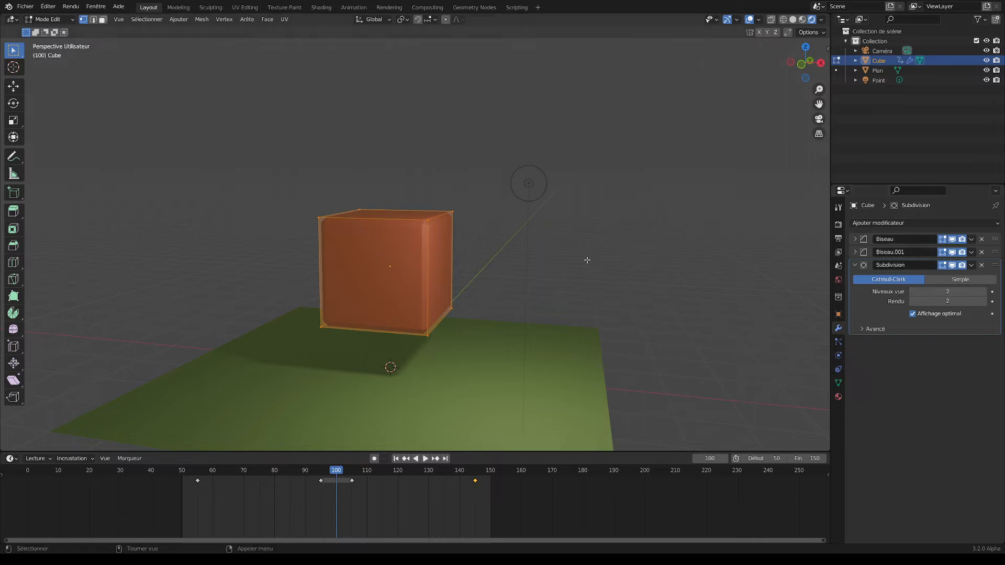
pyautogui.scroll(3, 419, 251)
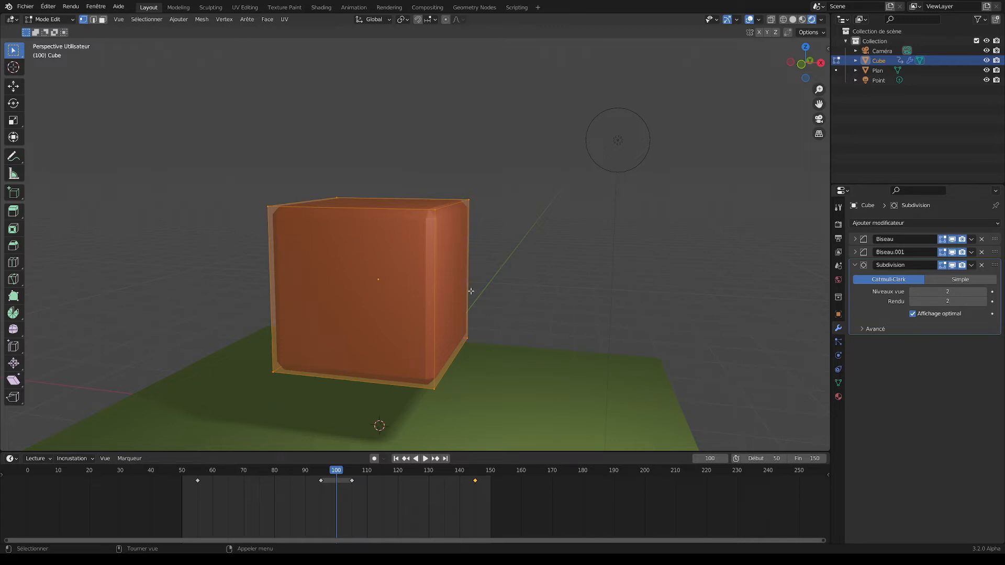
pyautogui.click(945, 280)
pyautogui.click(922, 280)
pyautogui.click(948, 280)
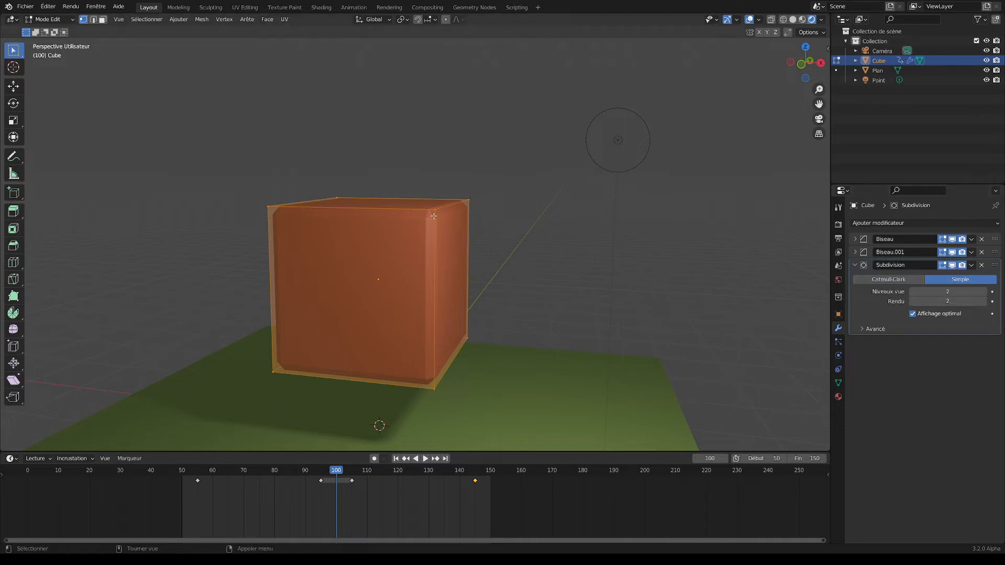
pyautogui.scroll(-2, 435, 215)
pyautogui.moveTo(470, 235)
pyautogui.mouseDown(button='middle')
pyautogui.moveTo(493, 240)
pyautogui.moveTo(482, 238)
pyautogui.mouseUp(button='middle')
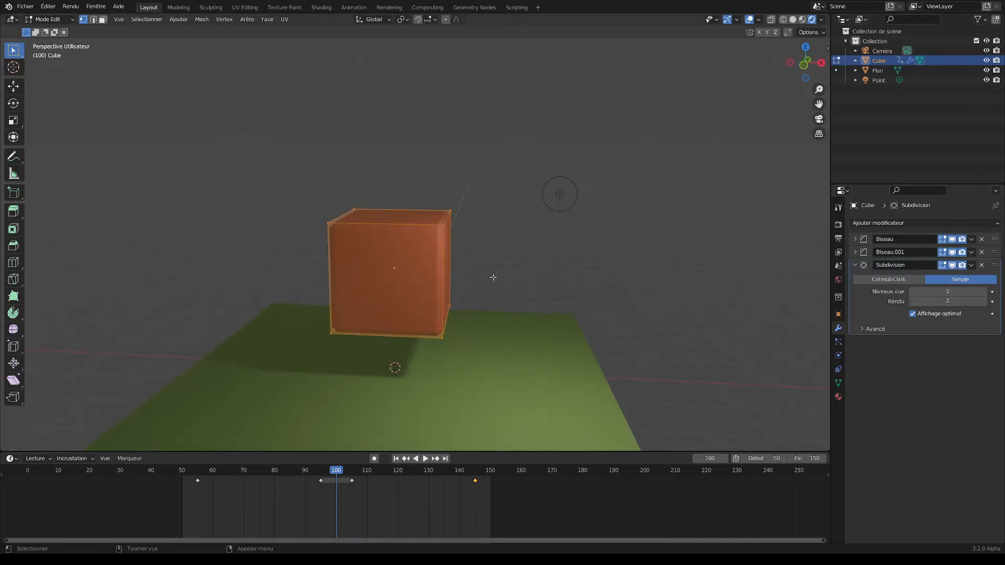
pyautogui.moveTo(536, 265); pyautogui.dragTo(527, 260, button='middle')
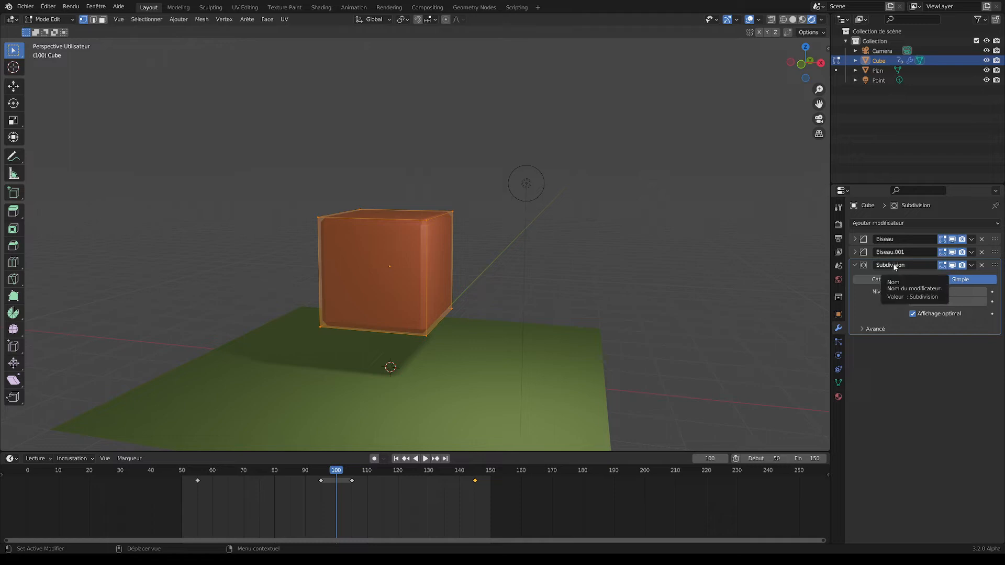
# - Move the Subdivision modifier above both bevels in the stack and apply it in Object Mode
pyautogui.moveTo(995, 266); pyautogui.dragTo(983, 229)
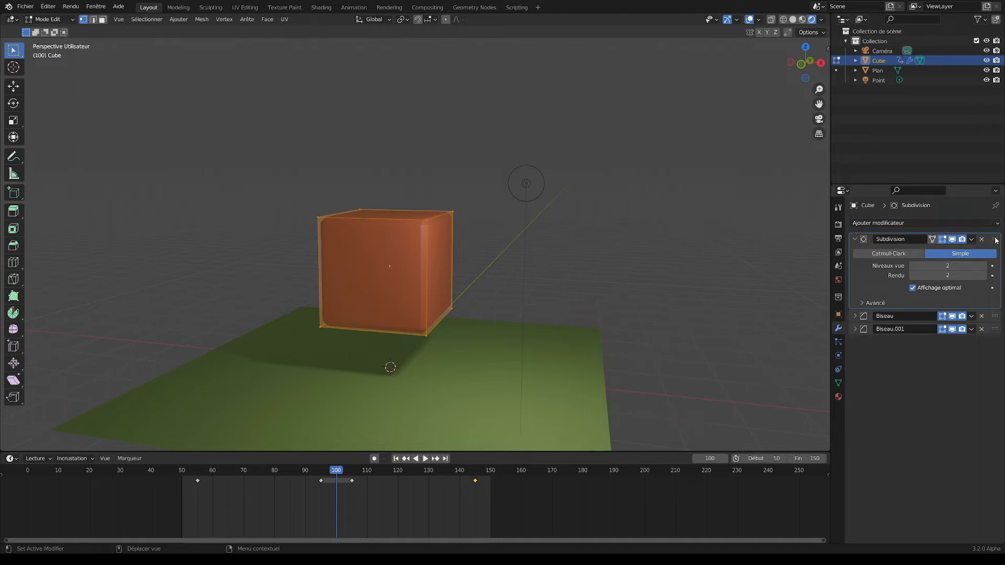
pyautogui.click(972, 239)
pyautogui.click(55, 20)
pyautogui.click(56, 31)
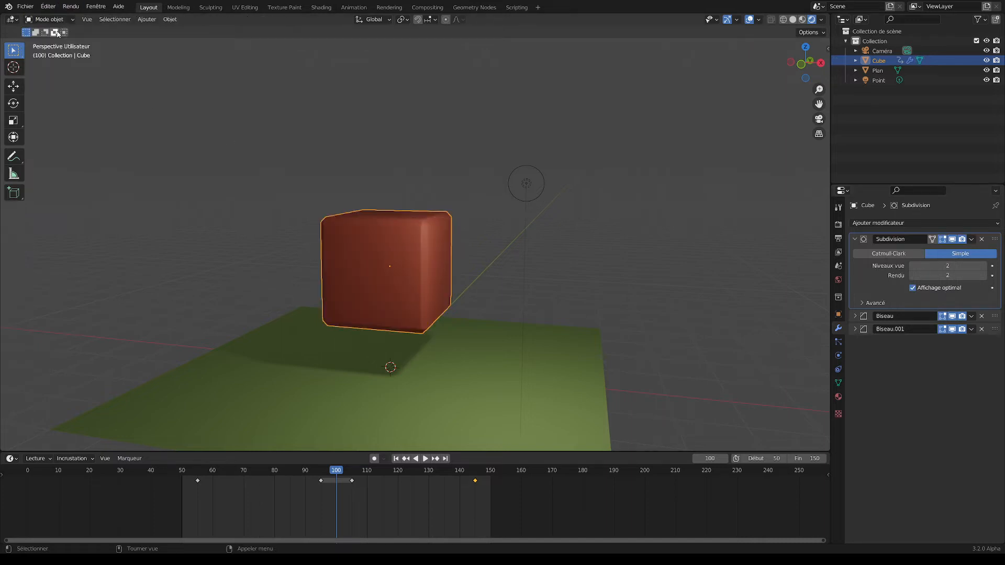
pyautogui.click(972, 240)
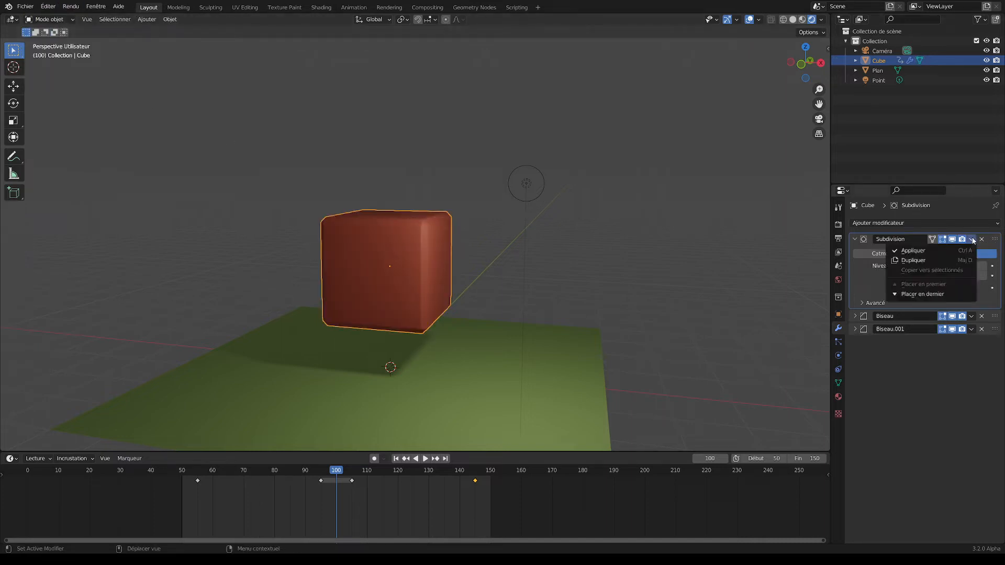
pyautogui.click(934, 251)
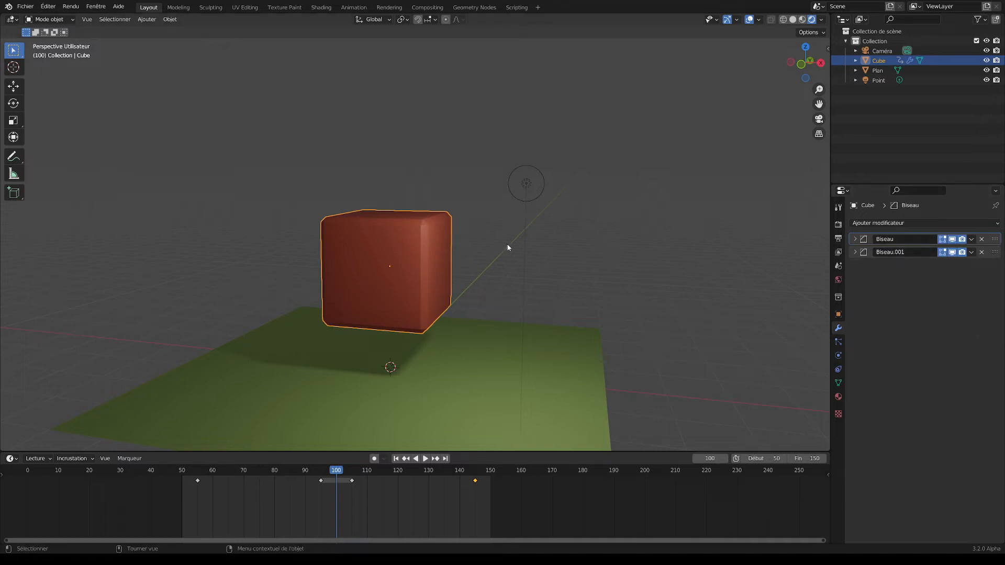
# - Return to Edit Mode on the subdivided cube and set the timeline to frame 145
pyautogui.press('Tab')
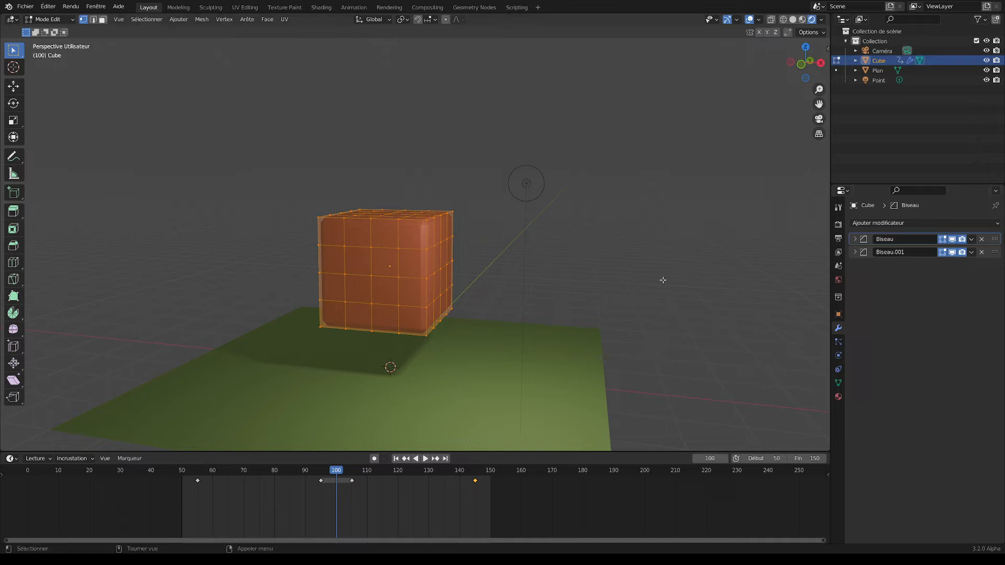
pyautogui.moveTo(339, 471)
pyautogui.mouseDown()
pyautogui.moveTo(184, 479)
pyautogui.moveTo(339, 480)
pyautogui.mouseUp()
pyautogui.moveTo(338, 477); pyautogui.dragTo(476, 478)
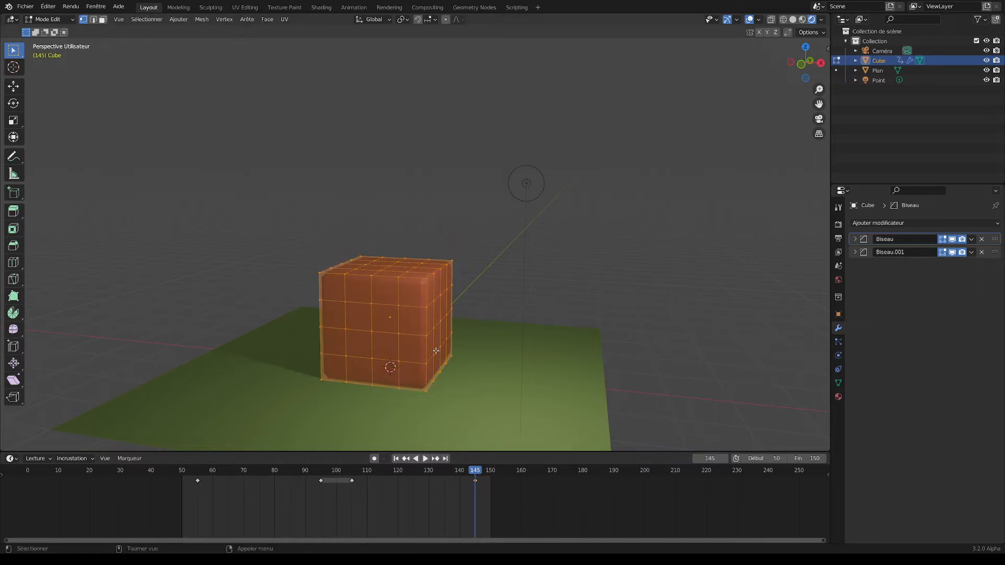
pyautogui.moveTo(429, 323); pyautogui.dragTo(454, 298, button='middle')
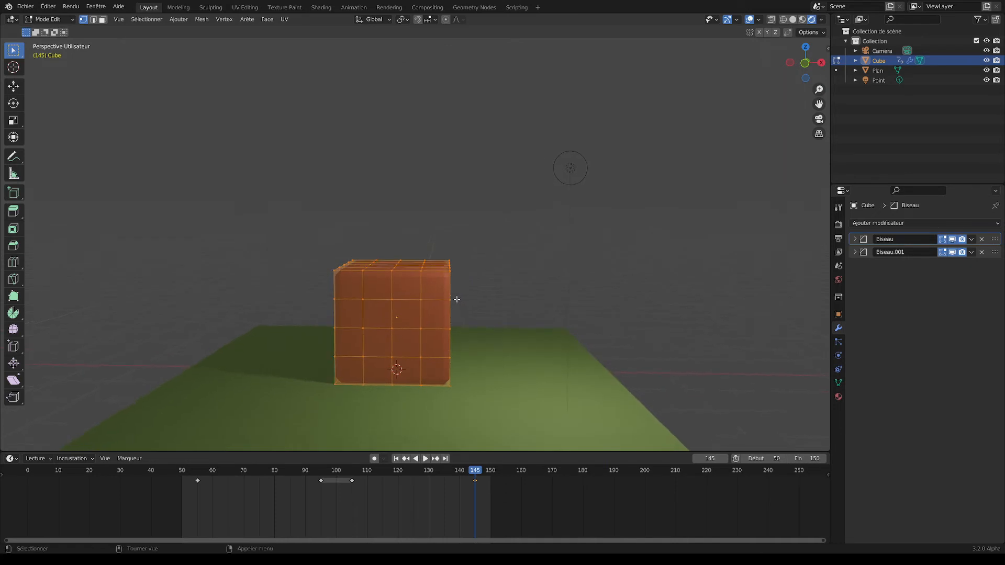
# - Try to move the cube's upper vertex rows along Z in the front orthographic view
pyautogui.moveTo(313, 232); pyautogui.dragTo(476, 328)
pyautogui.click(483, 280)
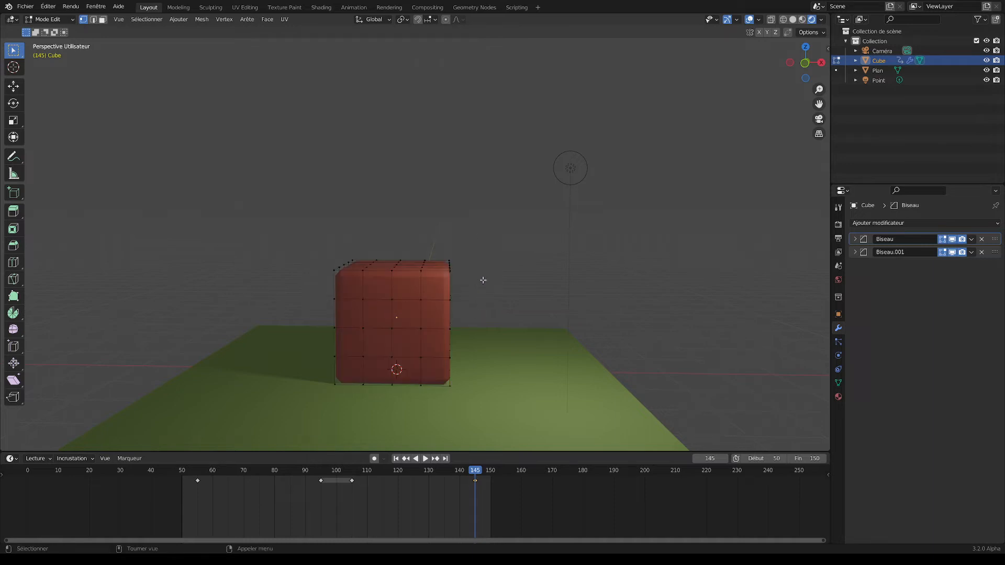
pyautogui.press('KP_1')
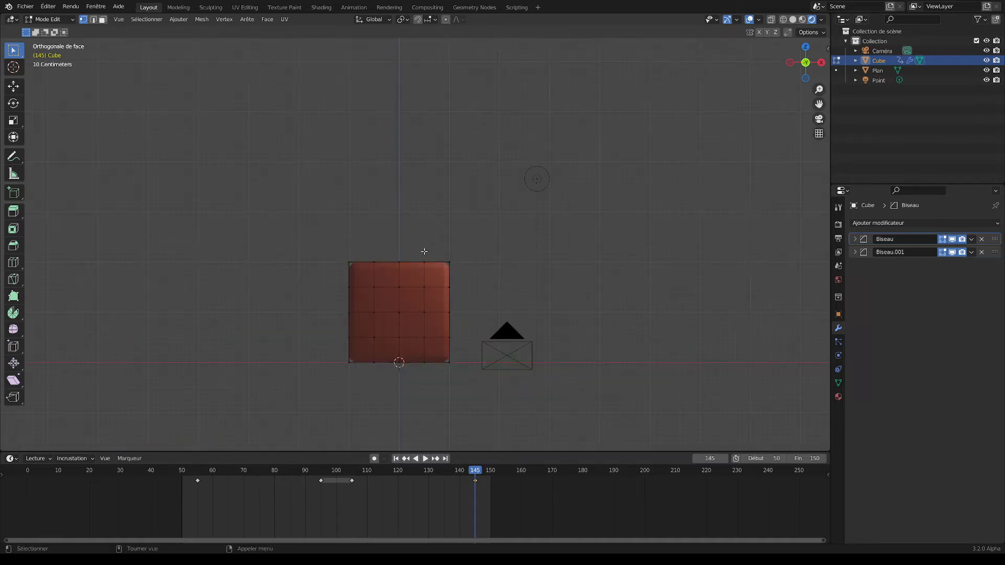
pyautogui.moveTo(302, 226); pyautogui.dragTo(476, 354)
pyautogui.press('g')
pyautogui.press('z')
pyautogui.rightClick(491, 313)
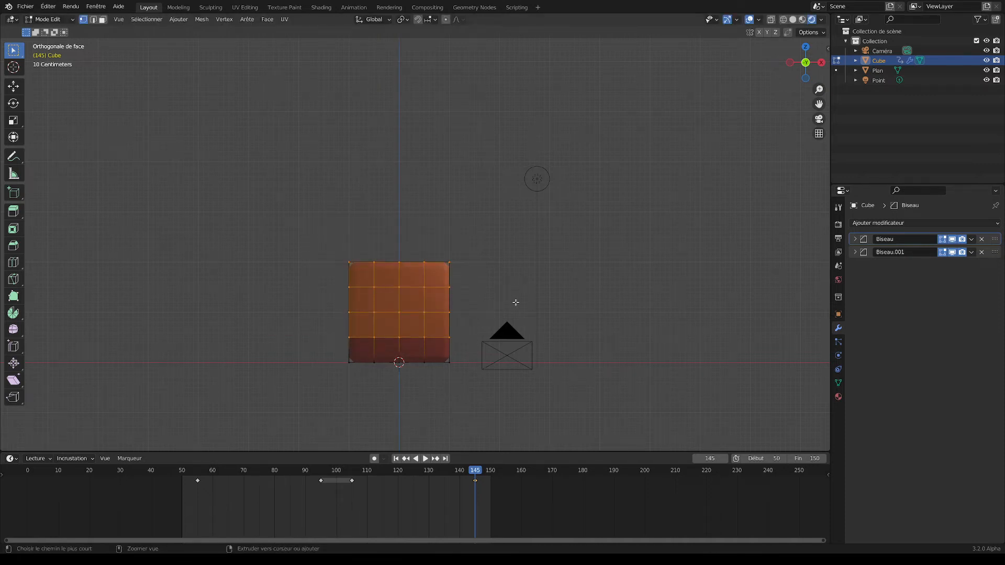
pyautogui.click(527, 270)
# - Try to move the centre vertex of the cube's top face along Z and undo the move
pyautogui.moveTo(533, 247); pyautogui.dragTo(511, 269, button='middle')
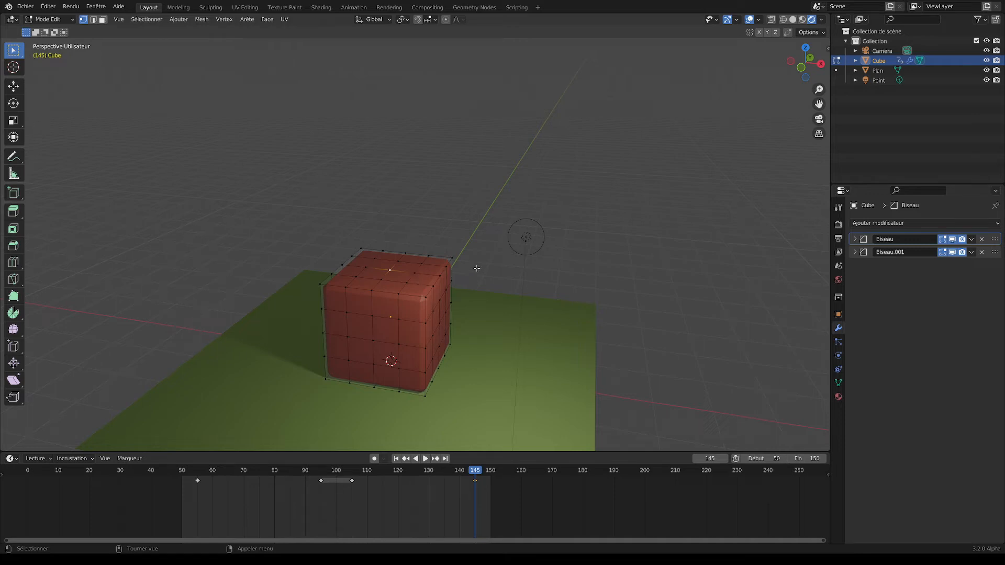
pyautogui.press('g')
pyautogui.press('z')
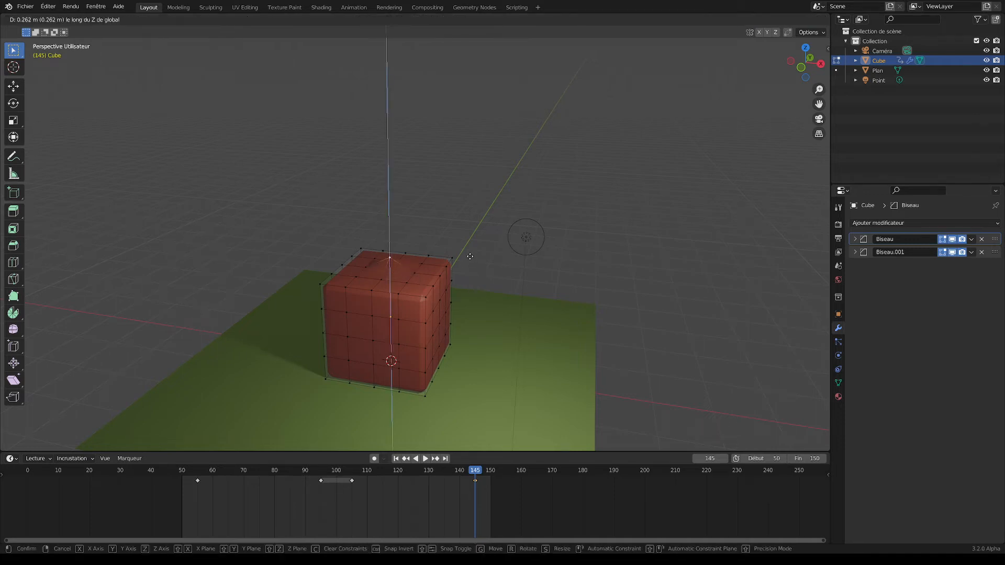
pyautogui.click(473, 268)
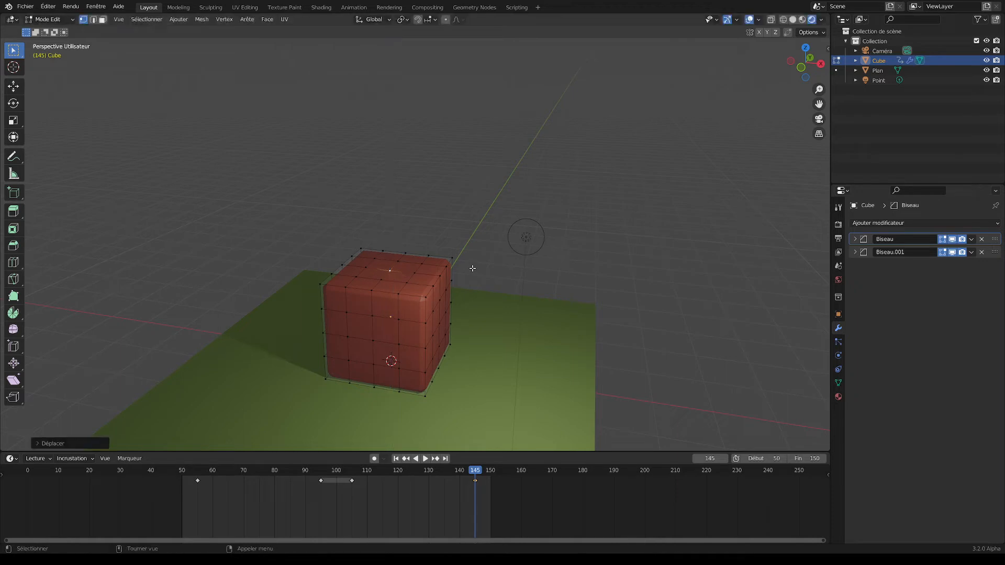
pyautogui.hotkey('ctrl', 'z')
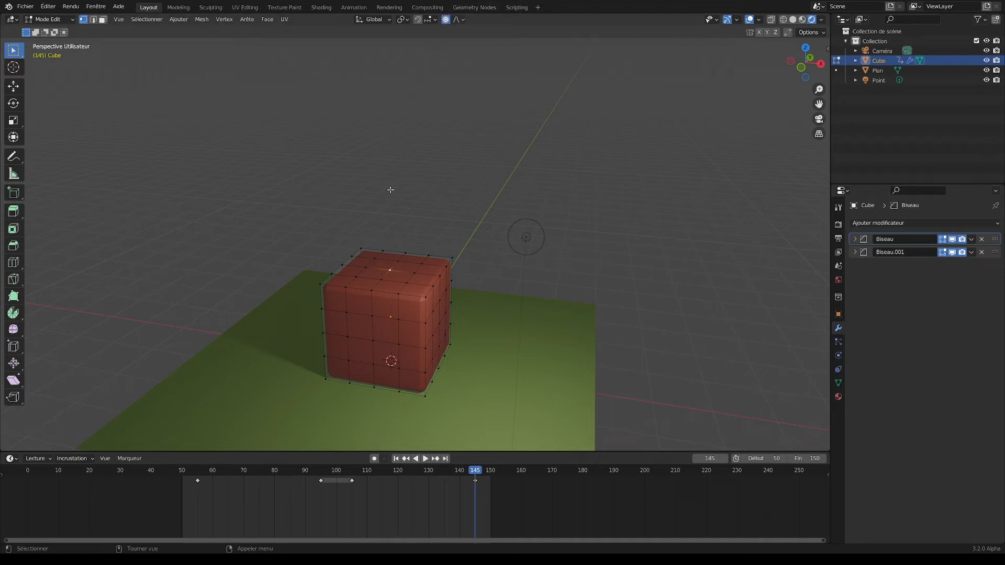
# - Try to move the top face's centre vertex down along Z with a proportional editing radius of about 1.95 m, and undo it
pyautogui.press('g')
pyautogui.press('z')
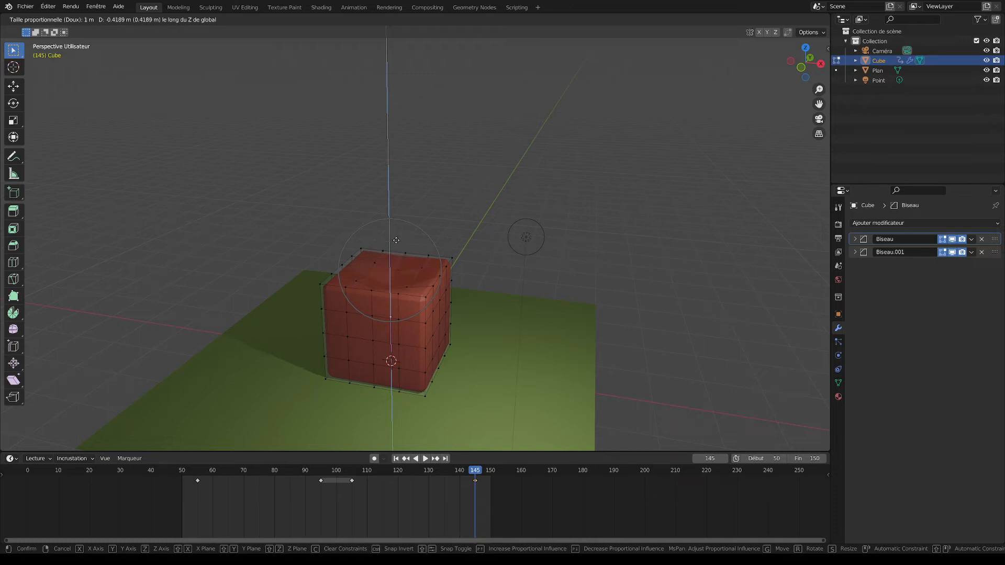
pyautogui.scroll(-3, 396, 235)
pyautogui.scroll(-5, 397, 241)
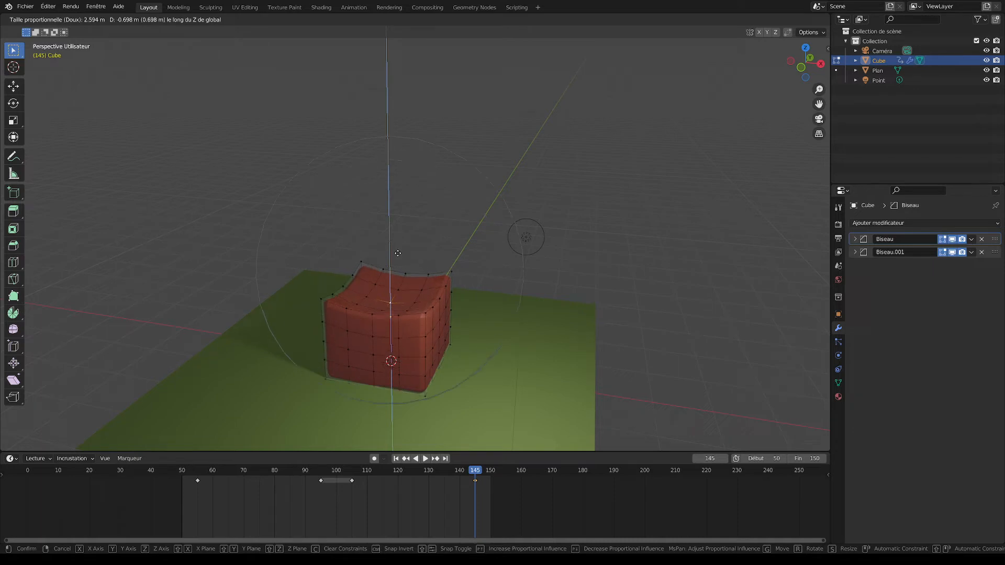
pyautogui.scroll(-2, 400, 210)
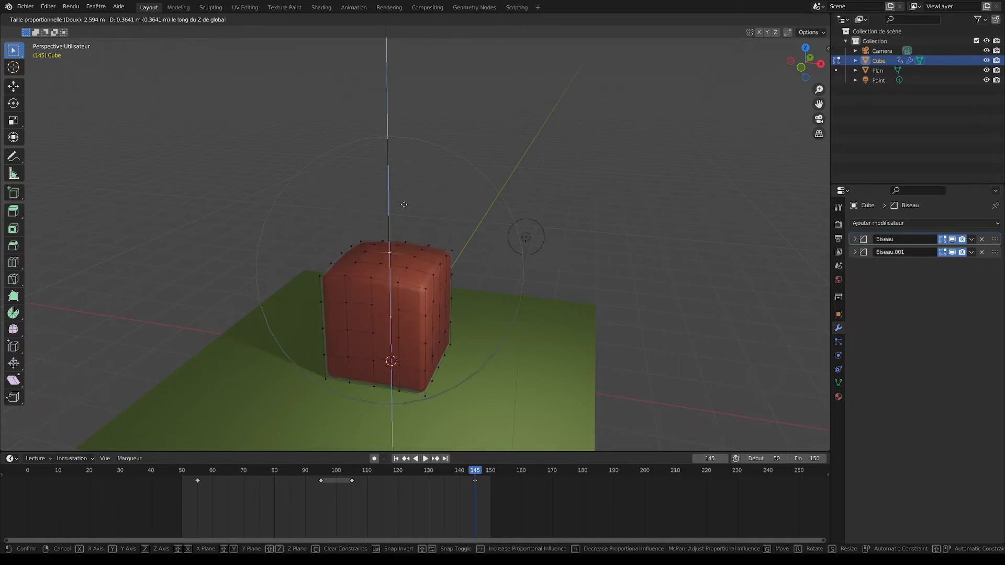
pyautogui.scroll(-2, 403, 234)
pyautogui.scroll(5, 403, 234)
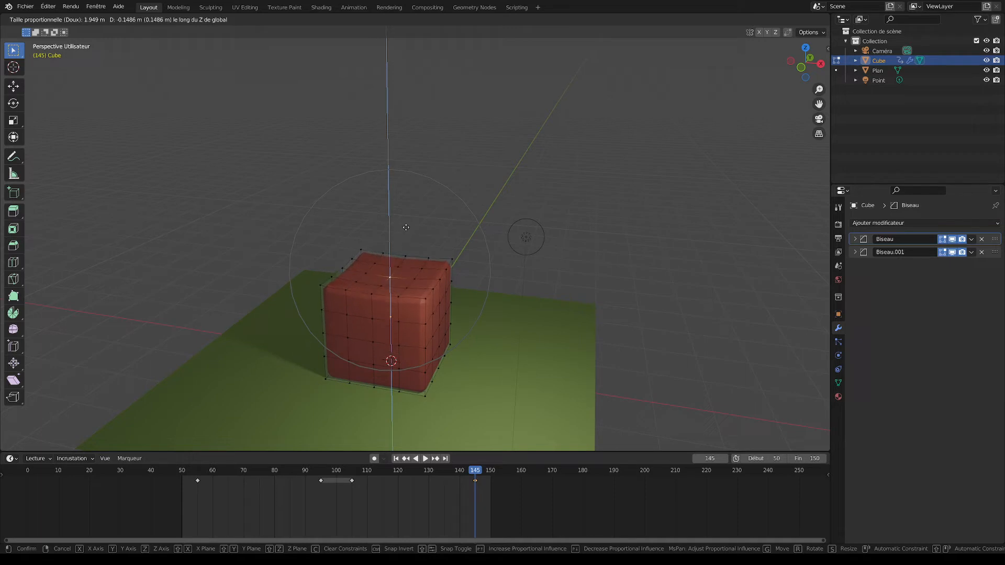
pyautogui.click(406, 232)
pyautogui.moveTo(427, 245); pyautogui.dragTo(438, 237, button='middle')
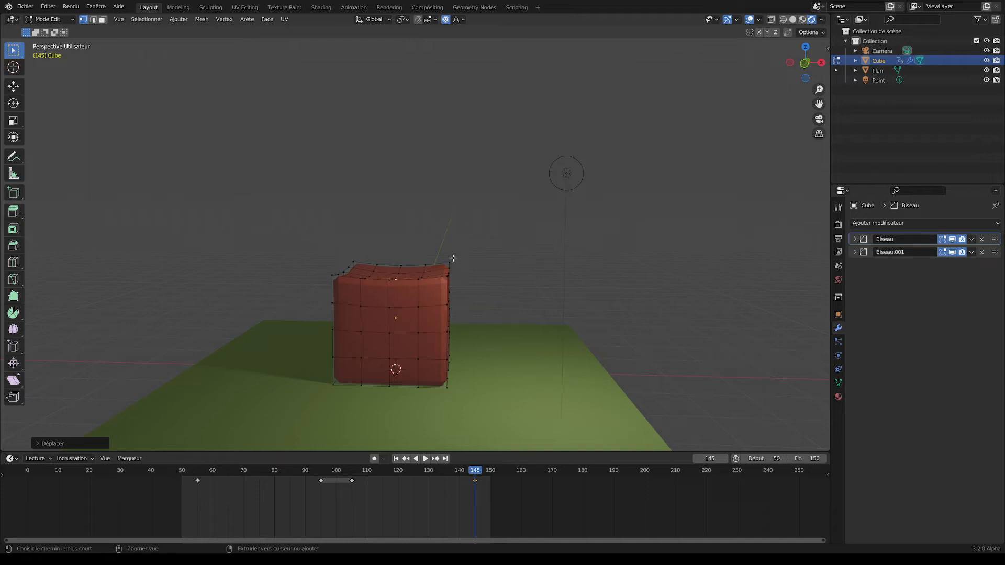
pyautogui.hotkey('ctrl', 'z')
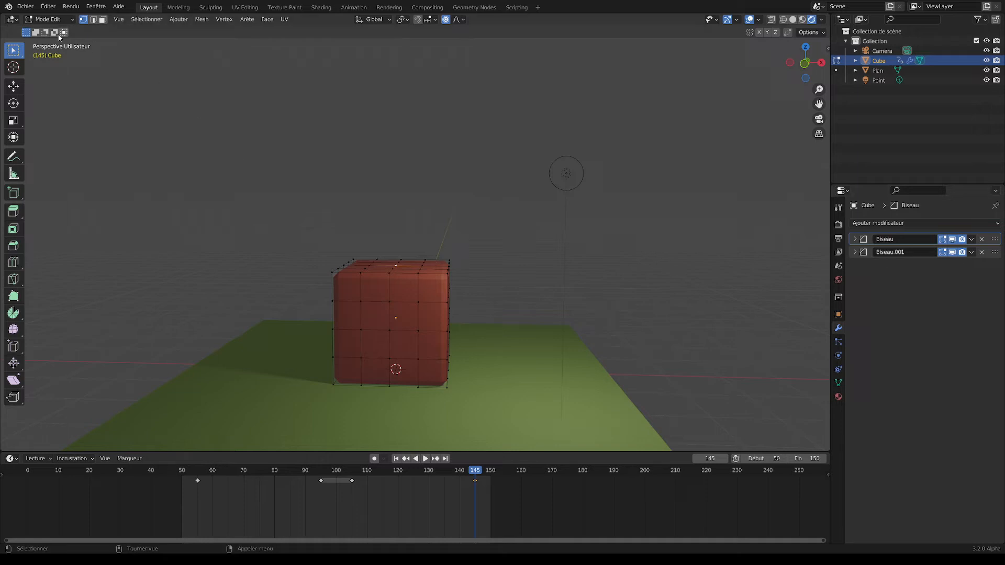
# - Switch the cube to Object Mode and add a Base shape key to its mesh data
pyautogui.click(46, 20)
pyautogui.click(61, 32)
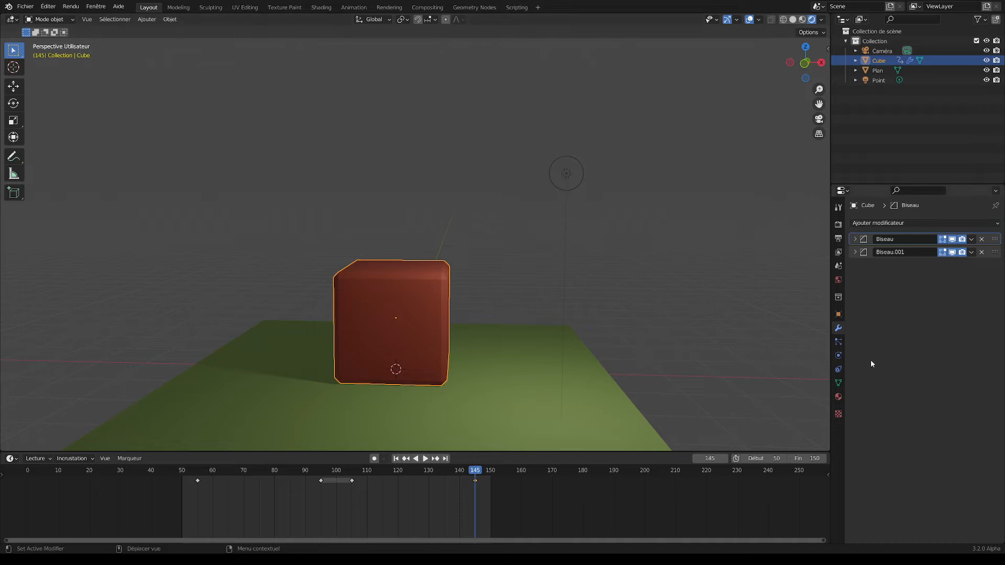
pyautogui.click(838, 382)
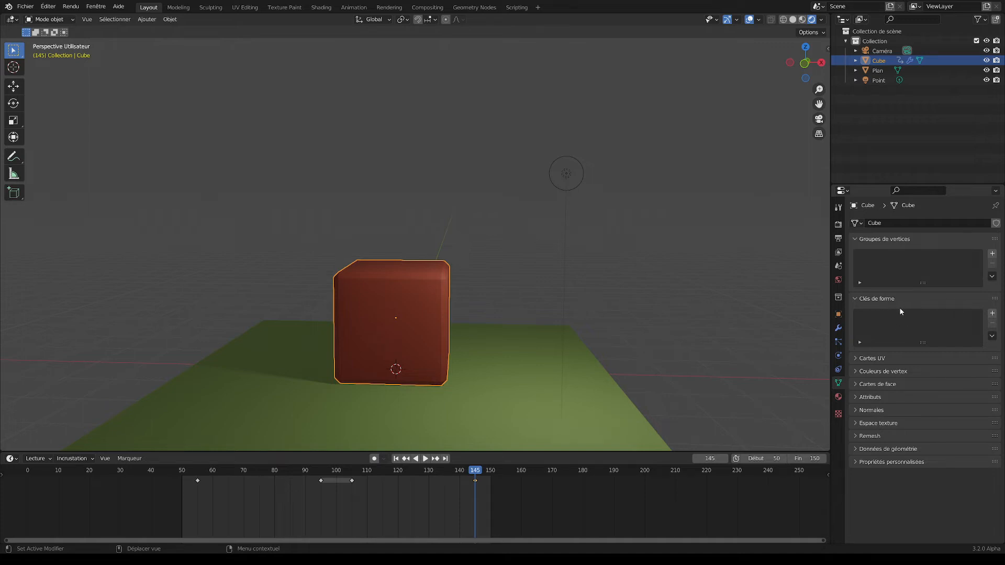
pyautogui.click(993, 315)
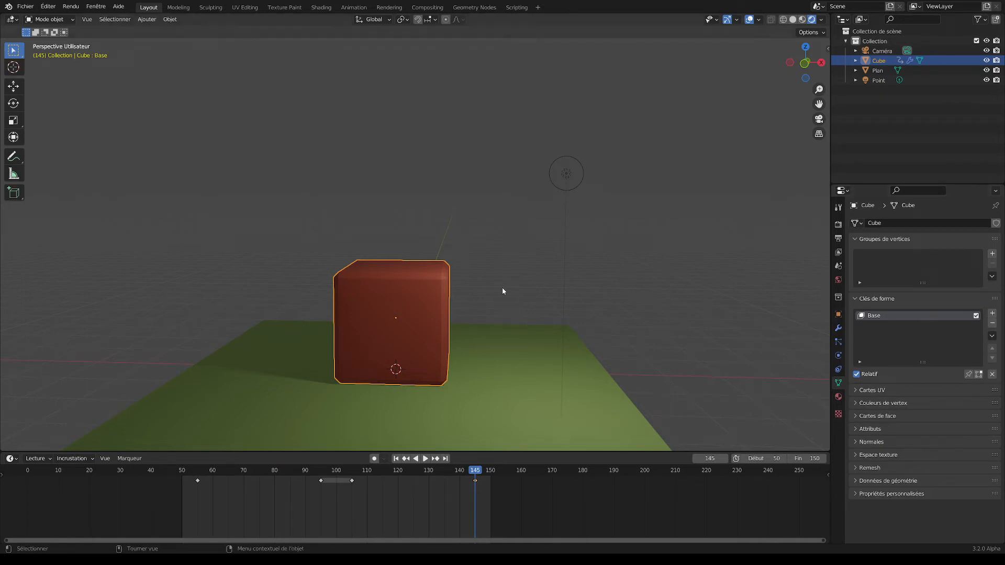
# - Add two more shape keys to the cube and name them Ecrasé and étiré
pyautogui.click(993, 314)
pyautogui.doubleClick(873, 325)
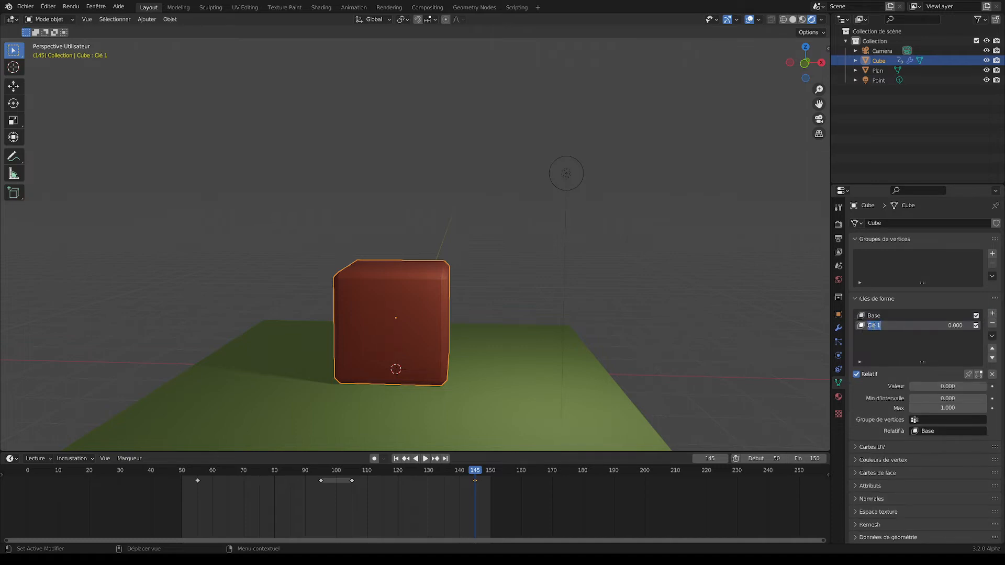
pyautogui.write('Ecrasé')
pyautogui.press('Return')
pyautogui.click(992, 313)
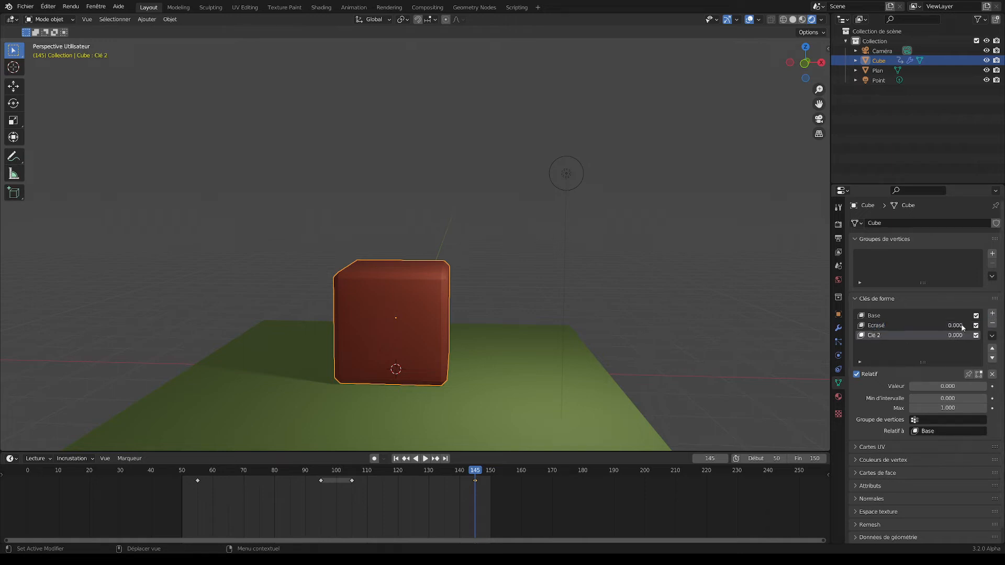
pyautogui.doubleClick(882, 337)
pyautogui.write('étiré')
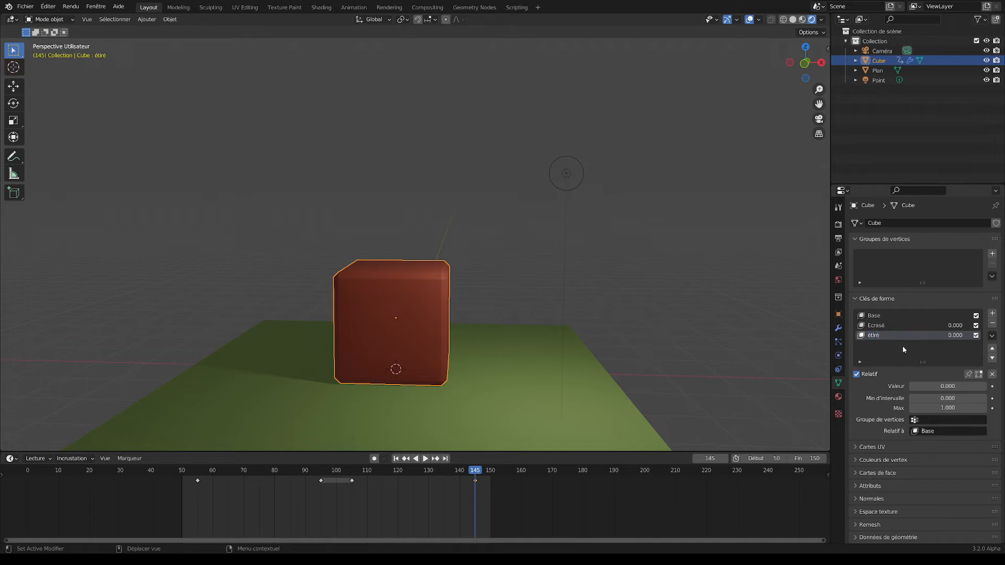
# - Return the cube to Edit Mode and make the Ecrasé shape key active for editing
pyautogui.click(885, 317)
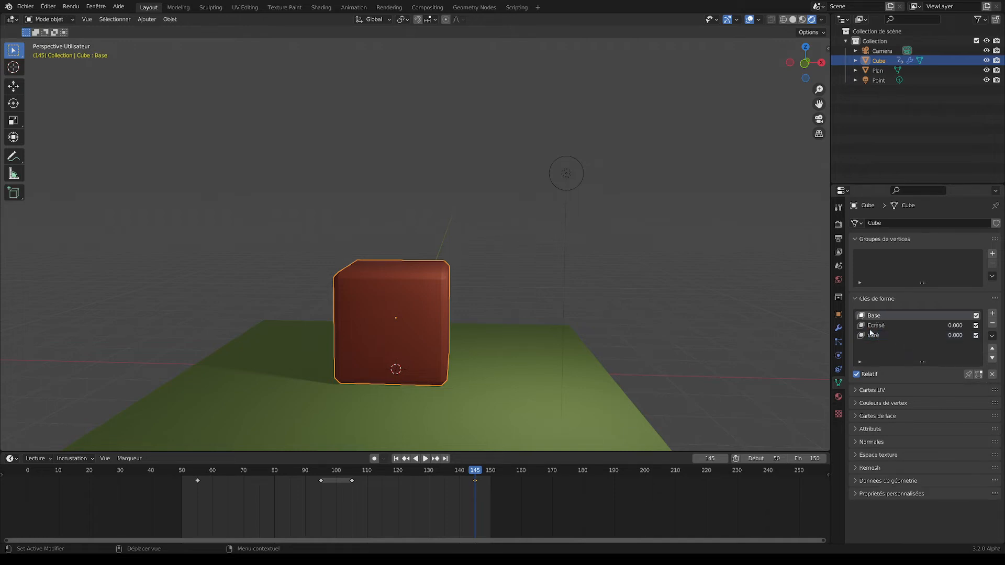
pyautogui.click(56, 19)
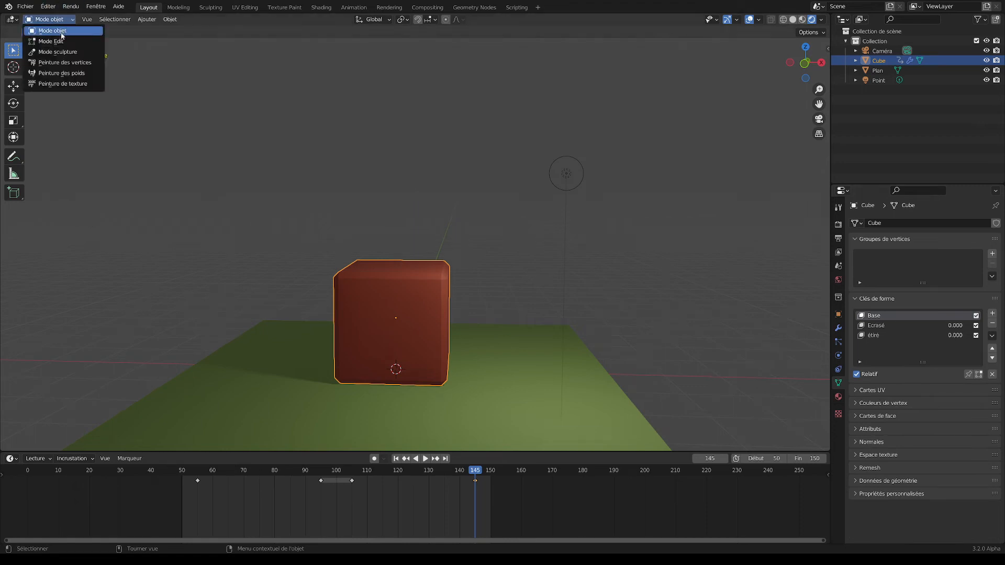
pyautogui.click(55, 43)
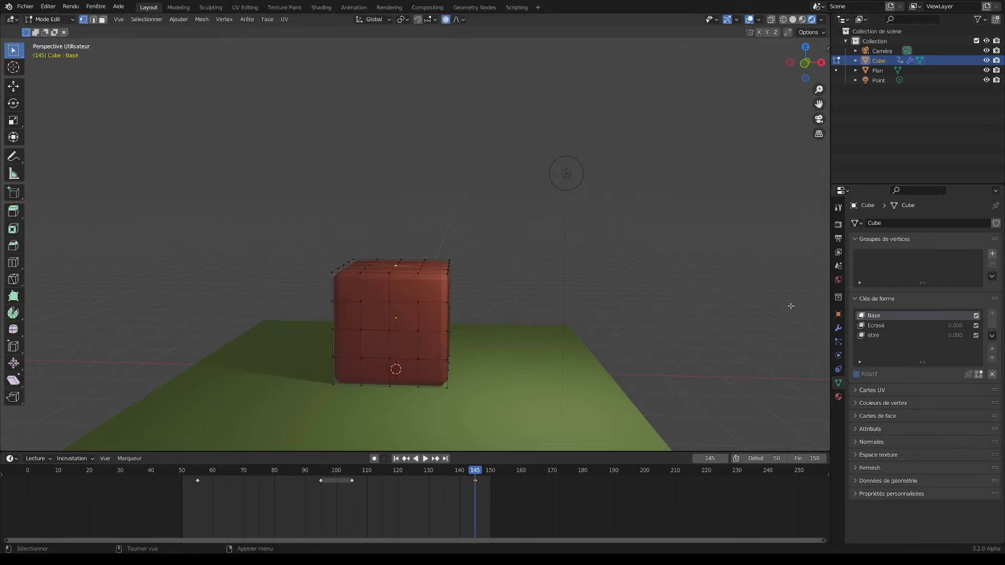
pyautogui.click(873, 324)
pyautogui.click(875, 336)
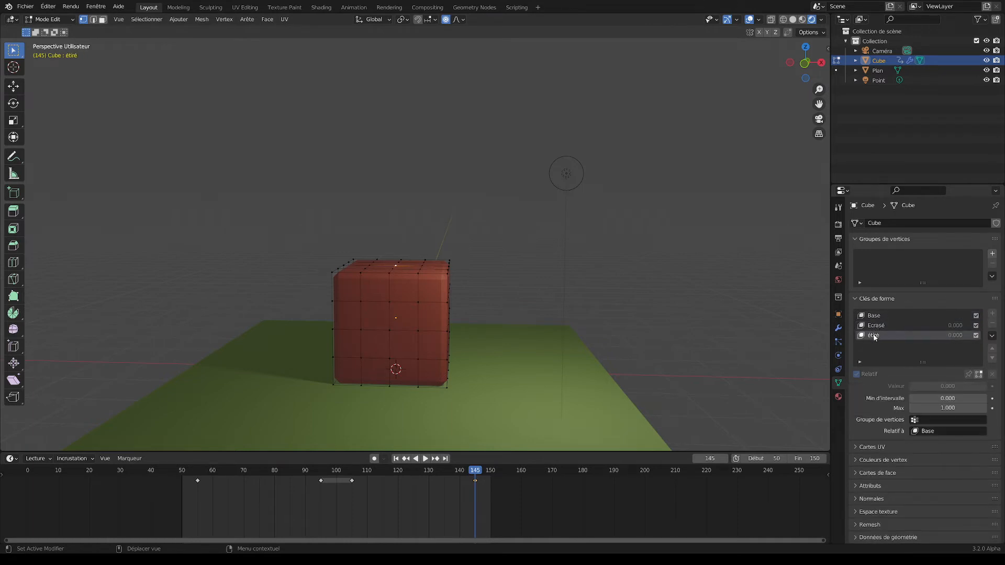
pyautogui.click(879, 325)
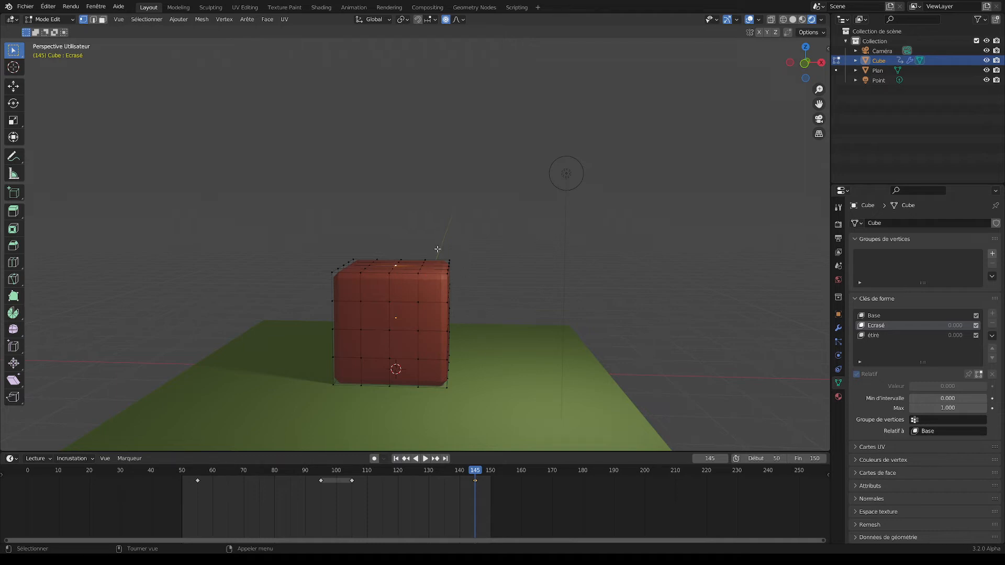
pyautogui.moveTo(474, 475)
pyautogui.mouseDown()
pyautogui.moveTo(454, 482)
pyautogui.moveTo(475, 489)
pyautogui.mouseUp()
# - Lower the top face's centre vertex about 0.34 m along Z with a proportional editing radius of about 2.14 m
pyautogui.press('g')
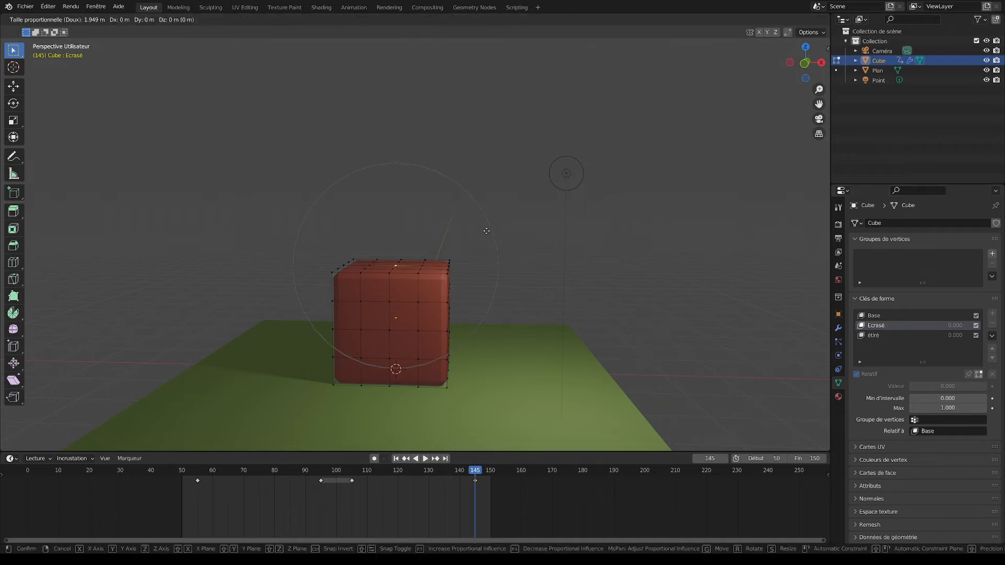
pyautogui.press('z')
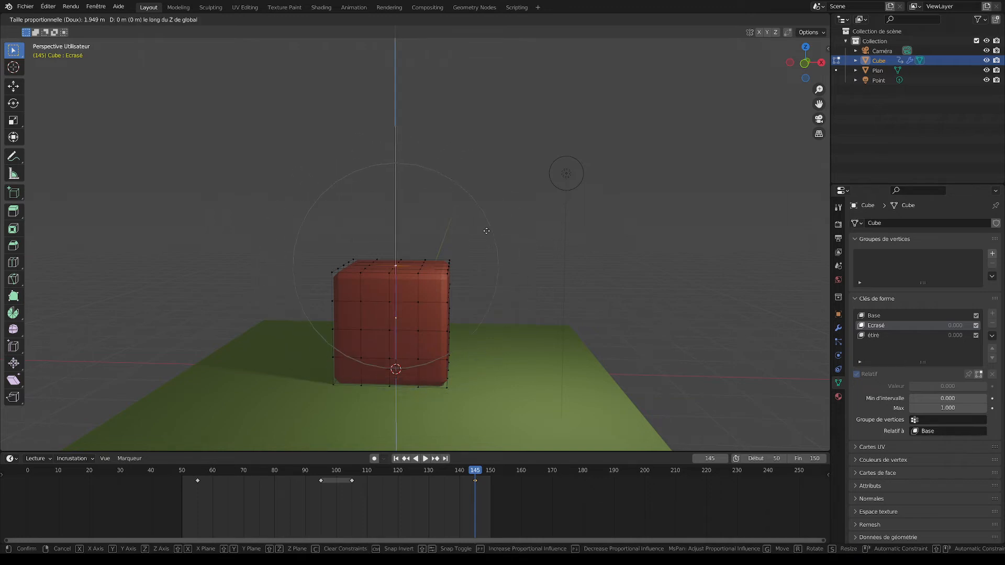
pyautogui.scroll(-4, 486, 231)
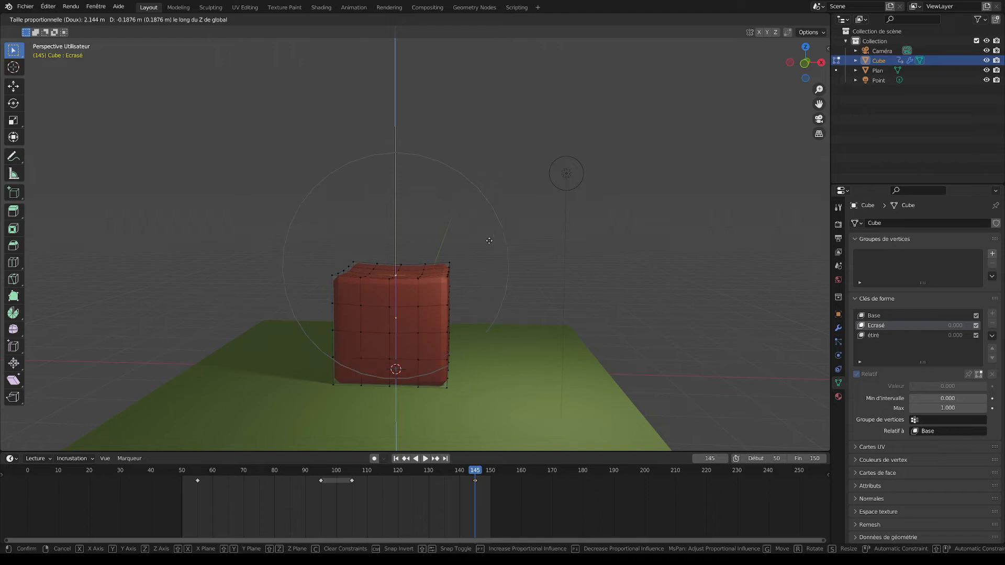
pyautogui.scroll(-1, 489, 246)
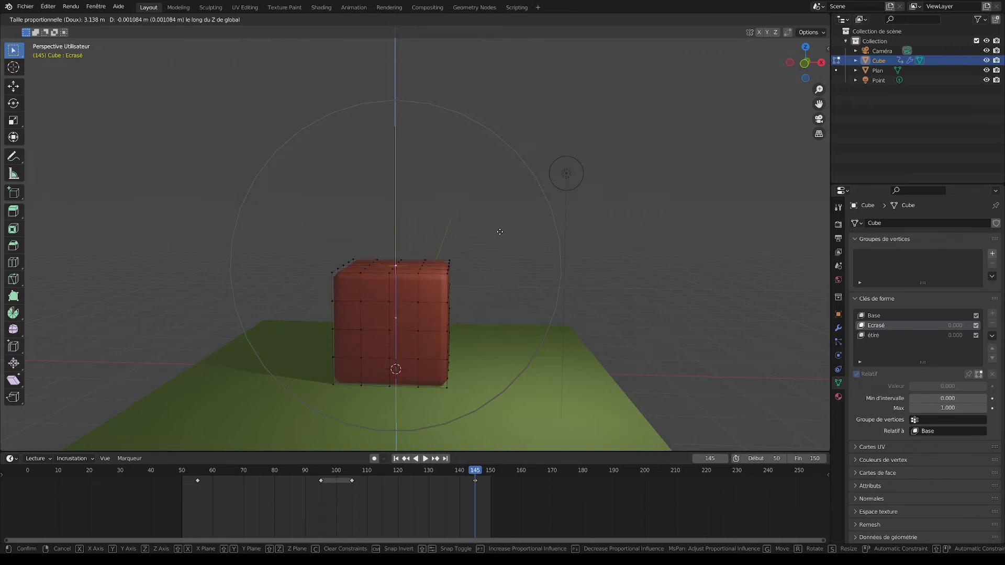
pyautogui.scroll(7, 499, 241)
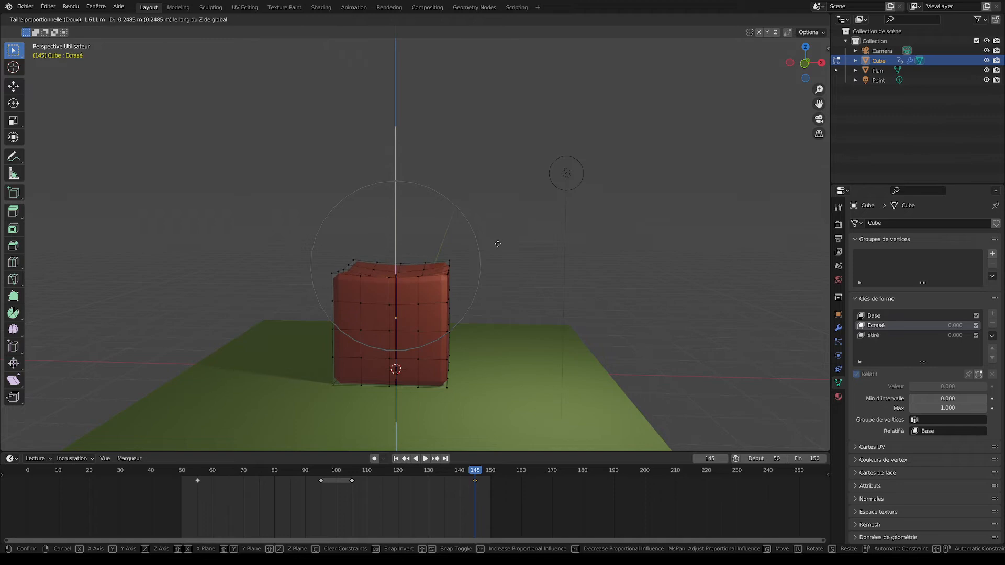
pyautogui.scroll(-3, 498, 244)
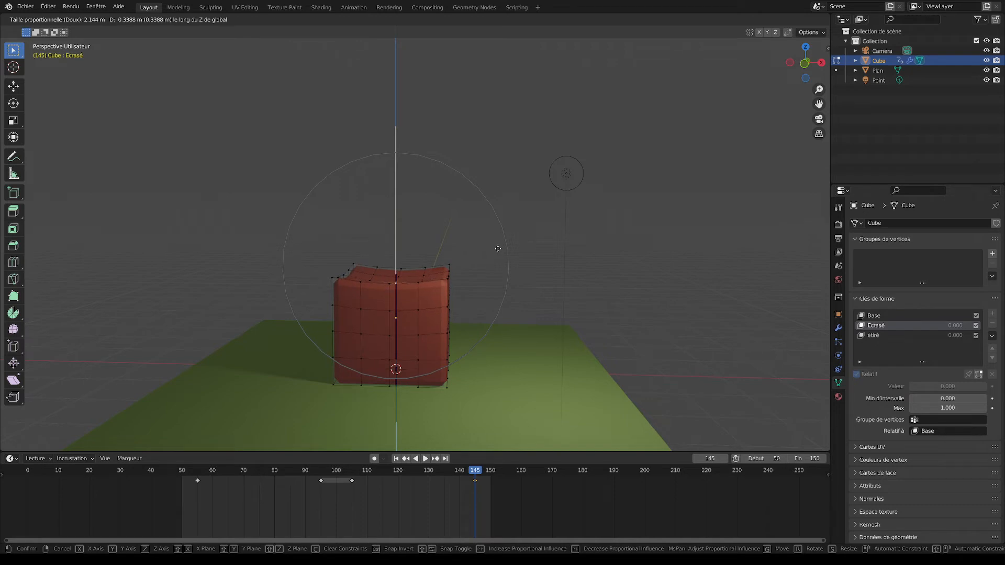
pyautogui.click(498, 249)
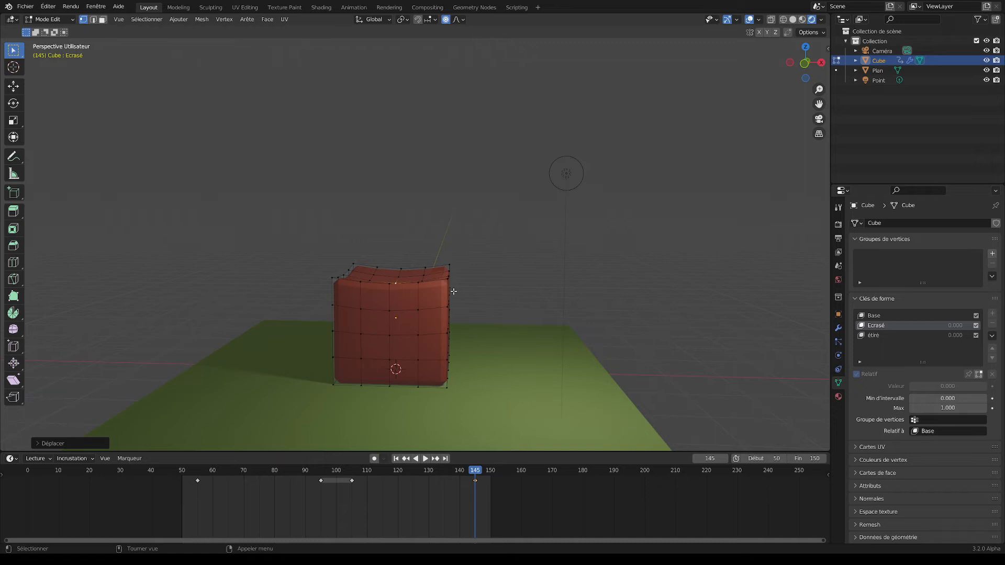
# - Try to move the cube's upper vertex rows along Z with proportional editing, and undo the moves
pyautogui.moveTo(390, 282); pyautogui.dragTo(429, 285, button='middle')
pyautogui.moveTo(330, 243); pyautogui.dragTo(509, 313)
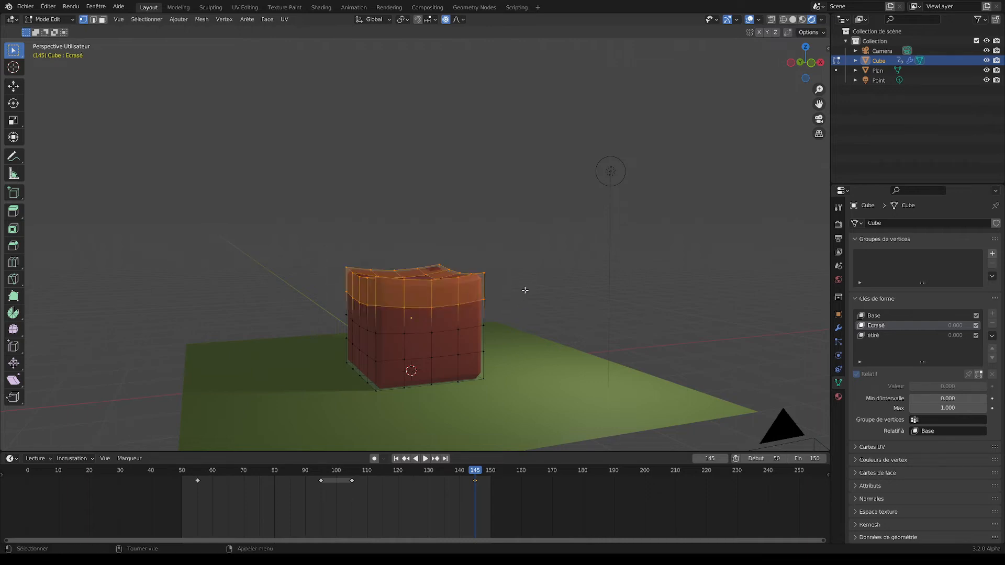
pyautogui.press('g')
pyautogui.press('z')
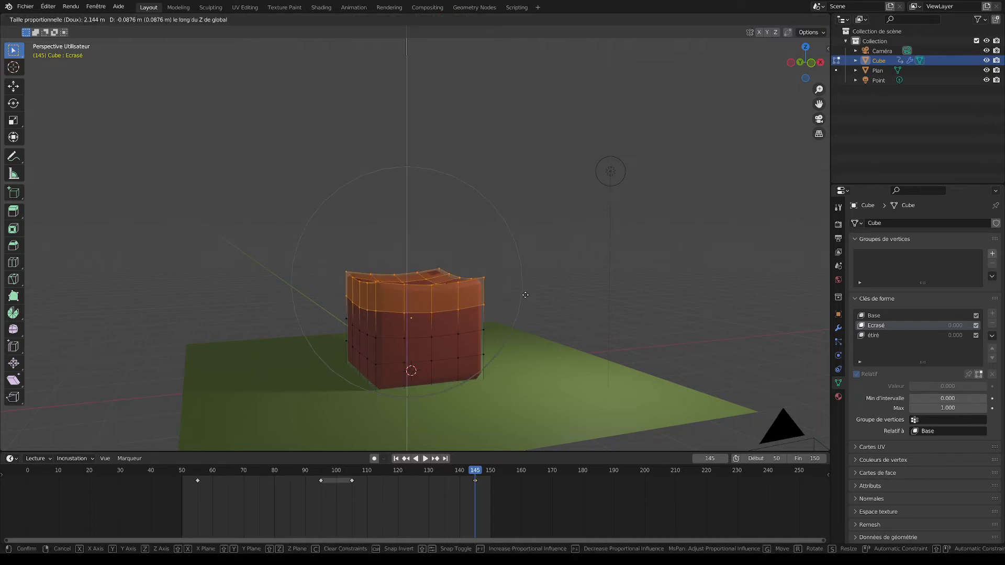
pyautogui.click(525, 295)
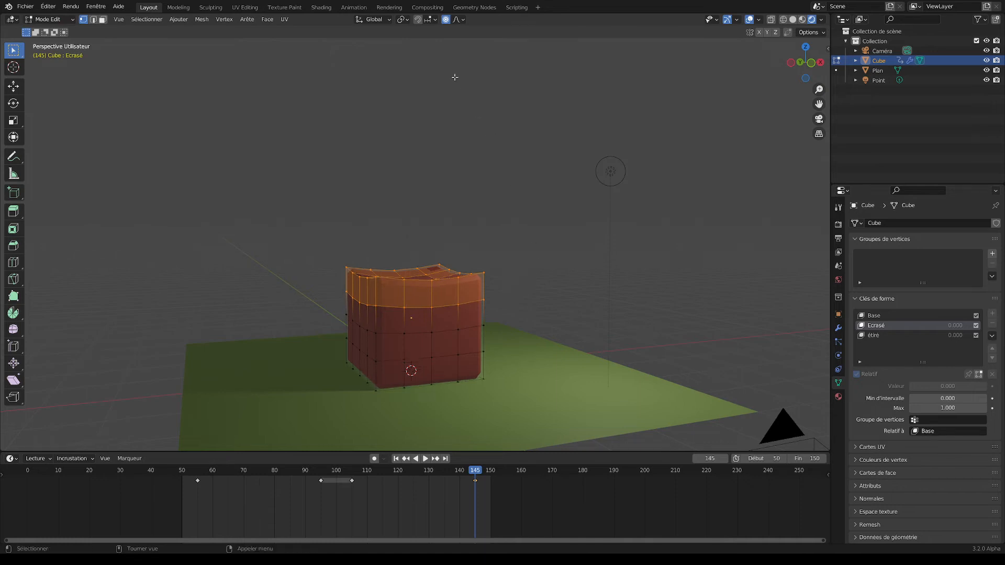
pyautogui.press('g')
pyautogui.press('z')
pyautogui.click(526, 256)
pyautogui.moveTo(319, 239); pyautogui.dragTo(503, 333)
pyautogui.moveTo(543, 293); pyautogui.dragTo(361, 246, button='middle')
pyautogui.hotkey('ctrl', 'z')
pyautogui.hotkey('ctrl', 'z')
pyautogui.moveTo(440, 260); pyautogui.dragTo(479, 262, button='middle')
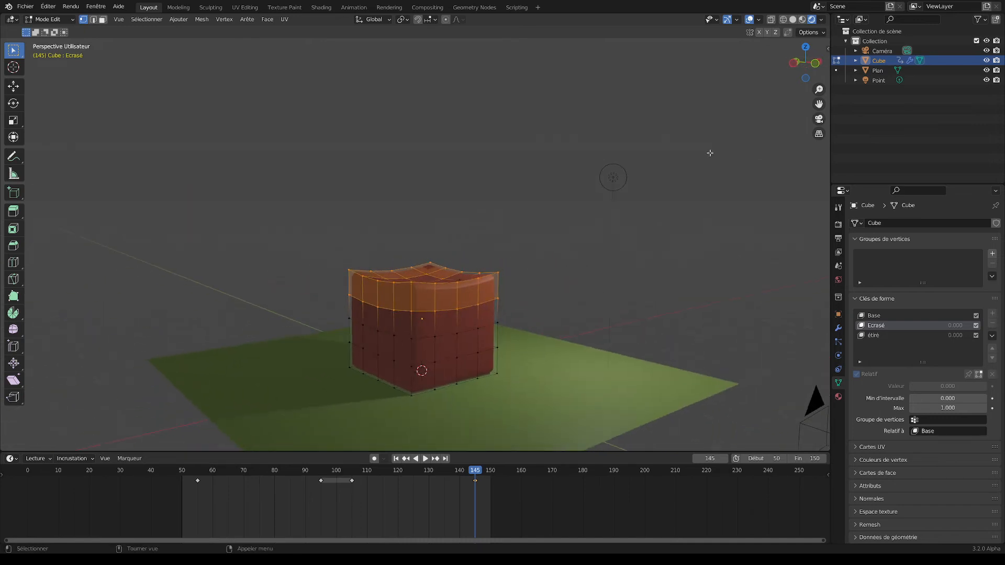
# - Enable X-ray, turn off proportional editing, and lower the cube's two upper vertex rows slightly along Z
pyautogui.click(770, 20)
pyautogui.moveTo(628, 144); pyautogui.dragTo(542, 176, button='middle')
pyautogui.moveTo(299, 230); pyautogui.dragTo(477, 307)
pyautogui.press('g')
pyautogui.press('z')
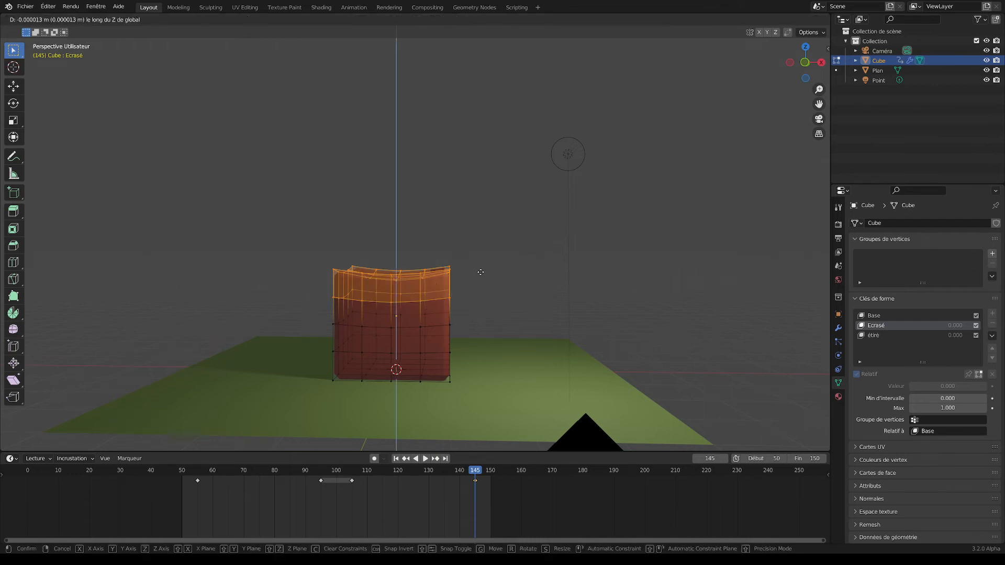
pyautogui.click(485, 283)
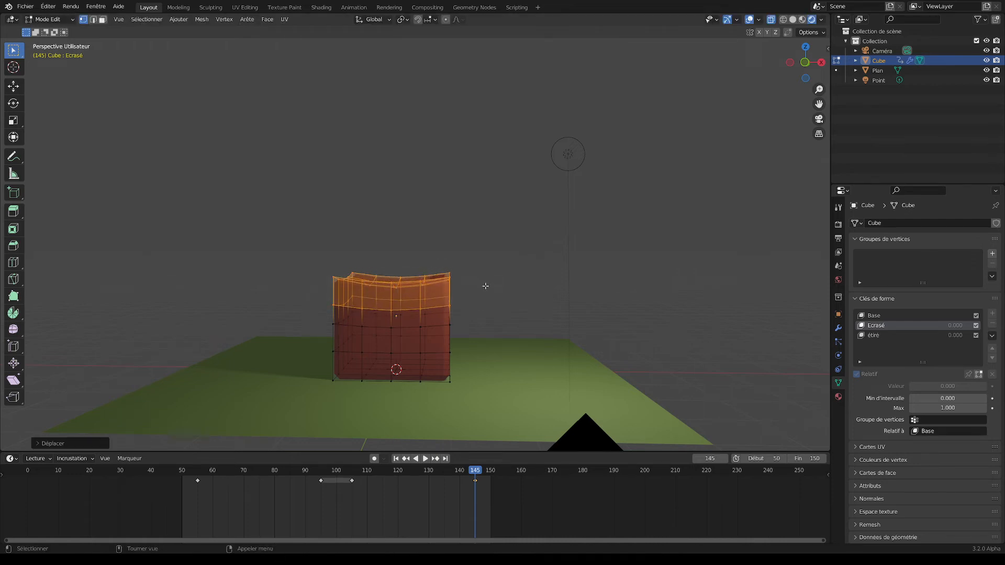
# - In the front orthographic view, lower the cube's three upper vertex rows slightly along Z
pyautogui.press('KP_1')
pyautogui.moveTo(318, 246); pyautogui.dragTo(473, 324)
pyautogui.press('g')
pyautogui.press('z')
pyautogui.click(501, 312)
# - Select all vertex rows above the cube's base and scale them up by about 1.04
pyautogui.moveTo(325, 260); pyautogui.dragTo(473, 348)
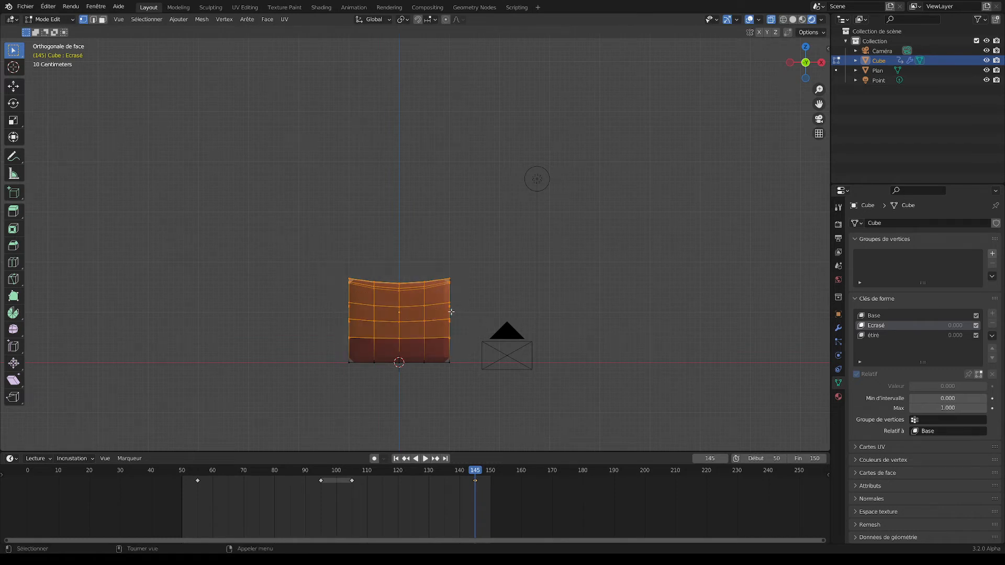
pyautogui.moveTo(318, 244); pyautogui.dragTo(481, 346)
pyautogui.press('s')
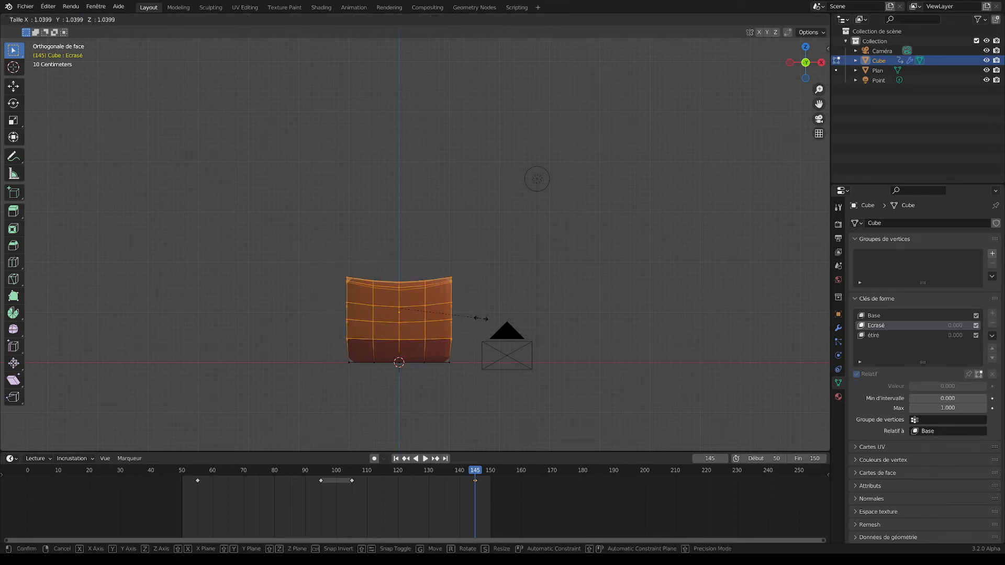
pyautogui.click(481, 318)
# - Scale up the cube's upper vertex rows slightly in three passes, narrowing the selection towards the top row each time, and deselect everything
pyautogui.moveTo(337, 268); pyautogui.dragTo(468, 330)
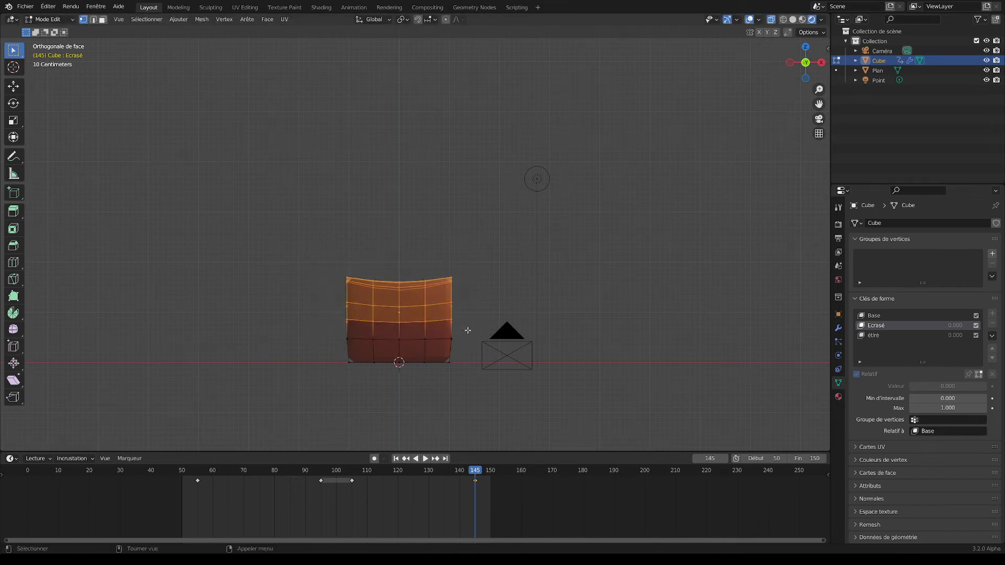
pyautogui.press('s')
pyautogui.click(474, 330)
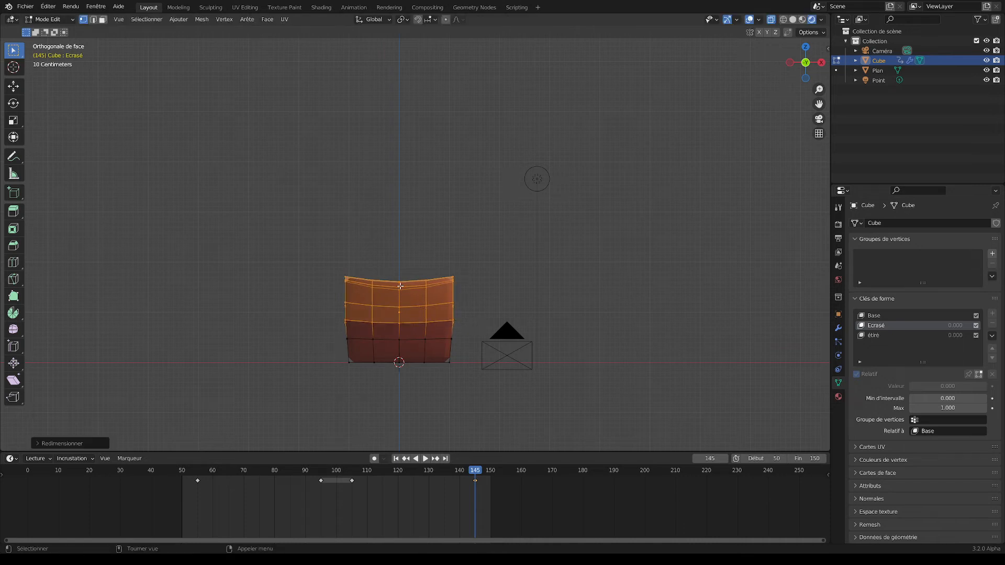
pyautogui.moveTo(327, 256); pyautogui.dragTo(491, 307)
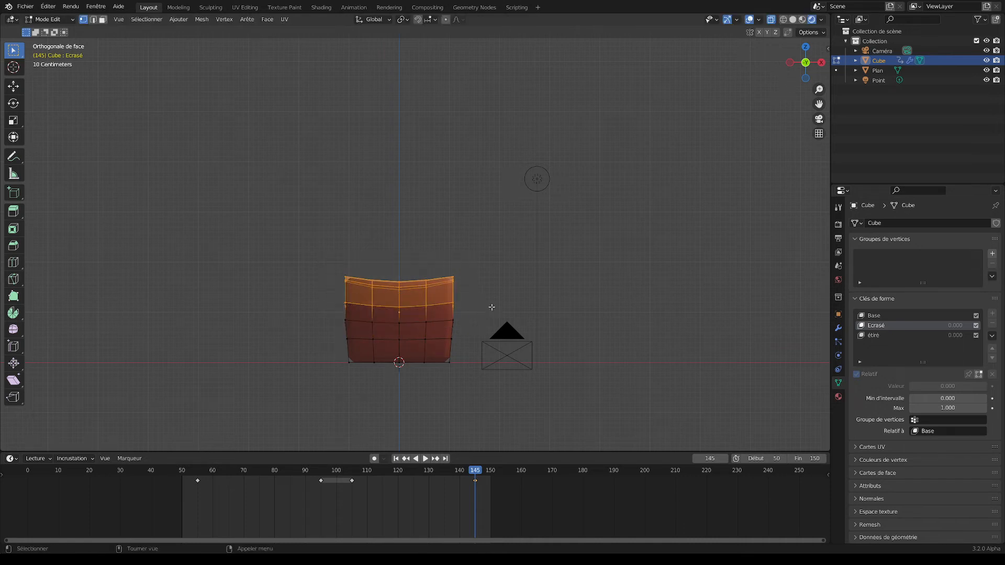
pyautogui.press('s')
pyautogui.click(500, 302)
pyautogui.moveTo(330, 253); pyautogui.dragTo(476, 291)
pyautogui.moveTo(485, 285); pyautogui.dragTo(489, 310, button='middle')
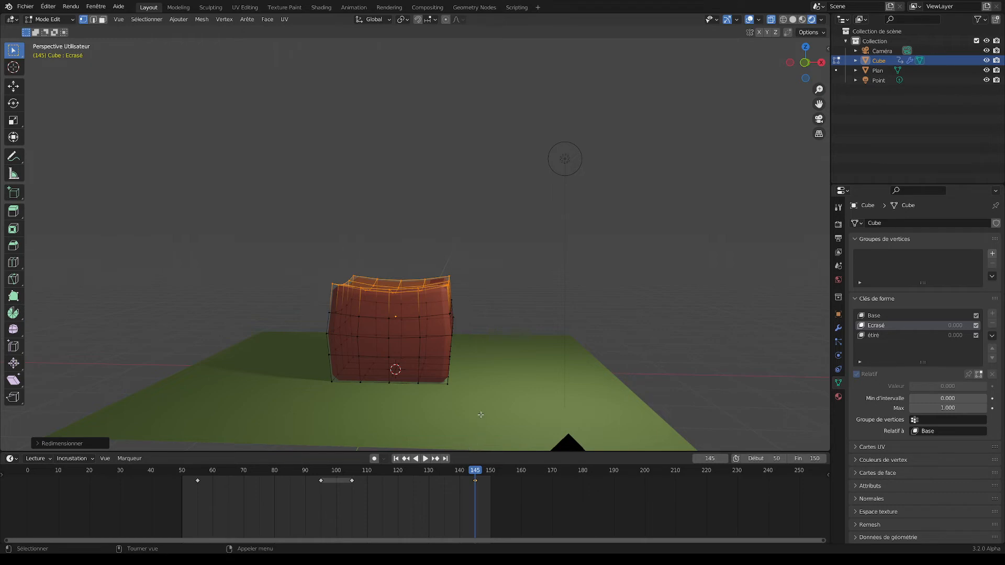
pyautogui.moveTo(480, 415); pyautogui.dragTo(488, 410, button='middle')
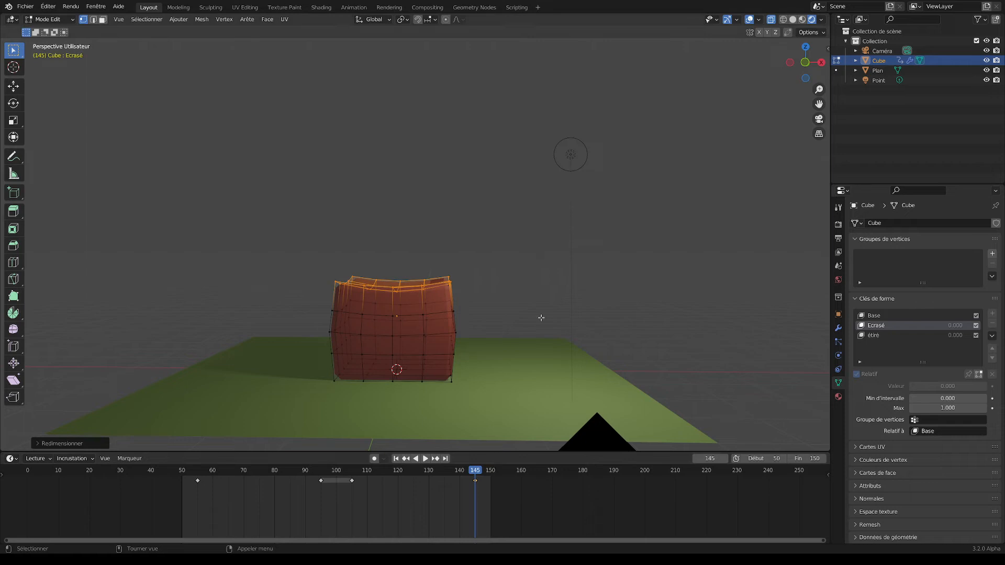
pyautogui.click(507, 318)
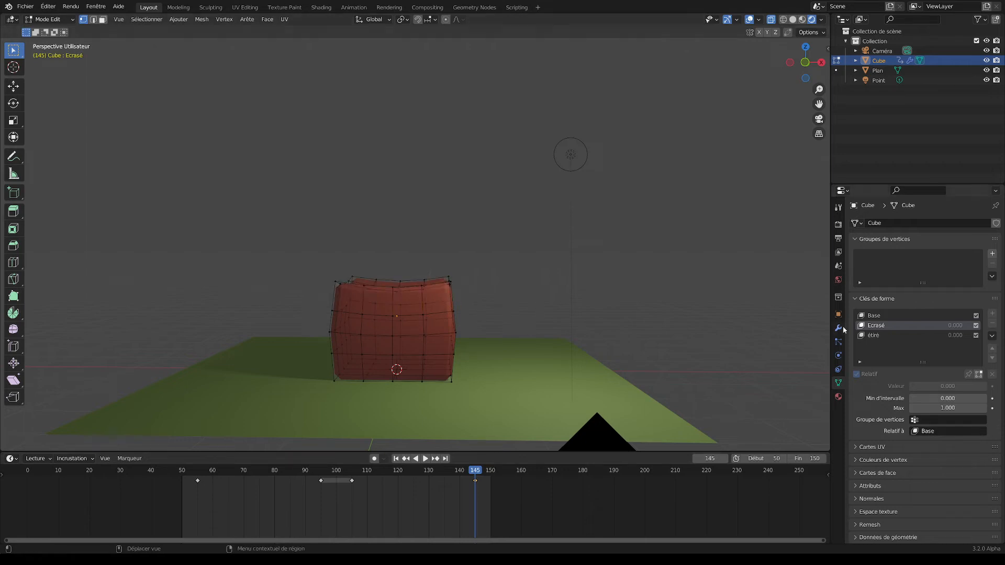
# - Compare the Base and Ecrasé shape keys by activating them alternately
pyautogui.click(874, 316)
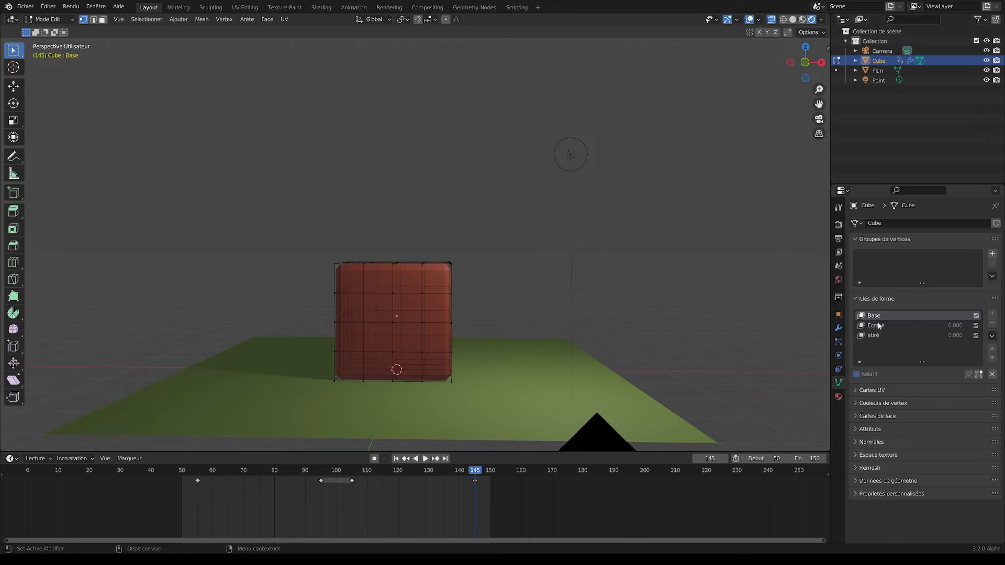
pyautogui.click(879, 326)
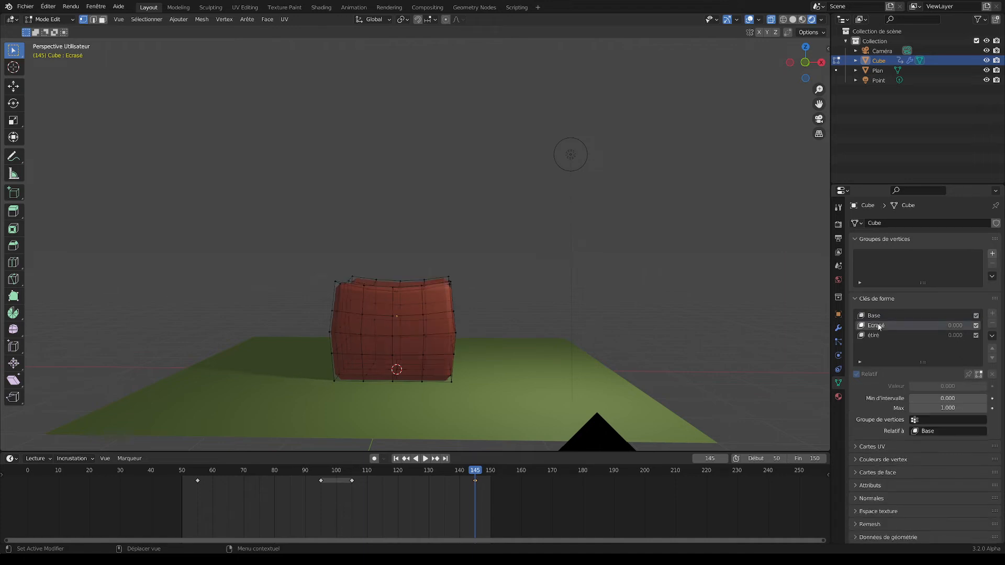
pyautogui.click(877, 317)
pyautogui.click(879, 325)
pyautogui.click(873, 315)
pyautogui.click(878, 325)
# - Activate the étiré shape key, select the centre vertex of the cube's top face, and turn off X-ray
pyautogui.click(880, 337)
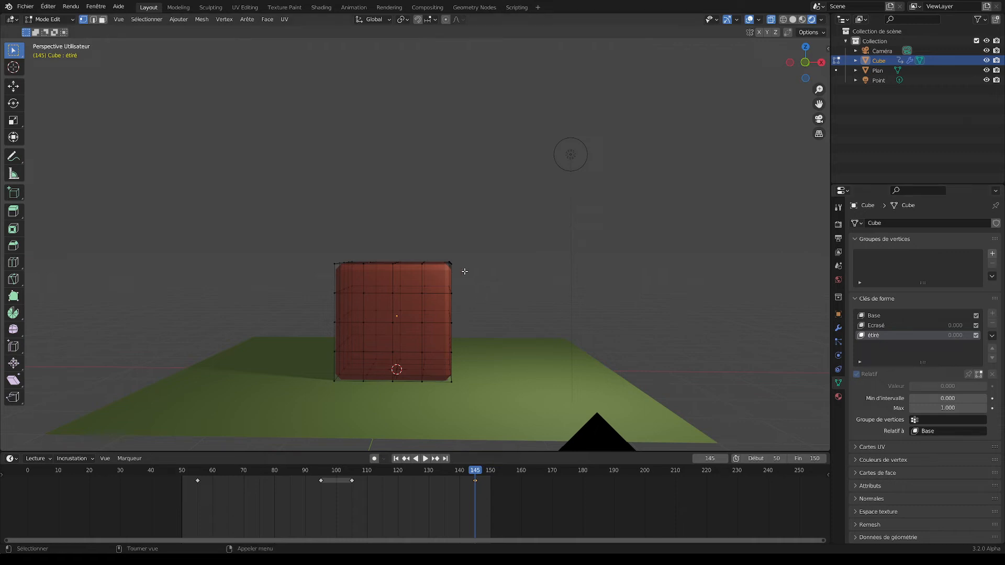
pyautogui.moveTo(463, 269); pyautogui.dragTo(477, 299, button='middle')
pyautogui.click(411, 275)
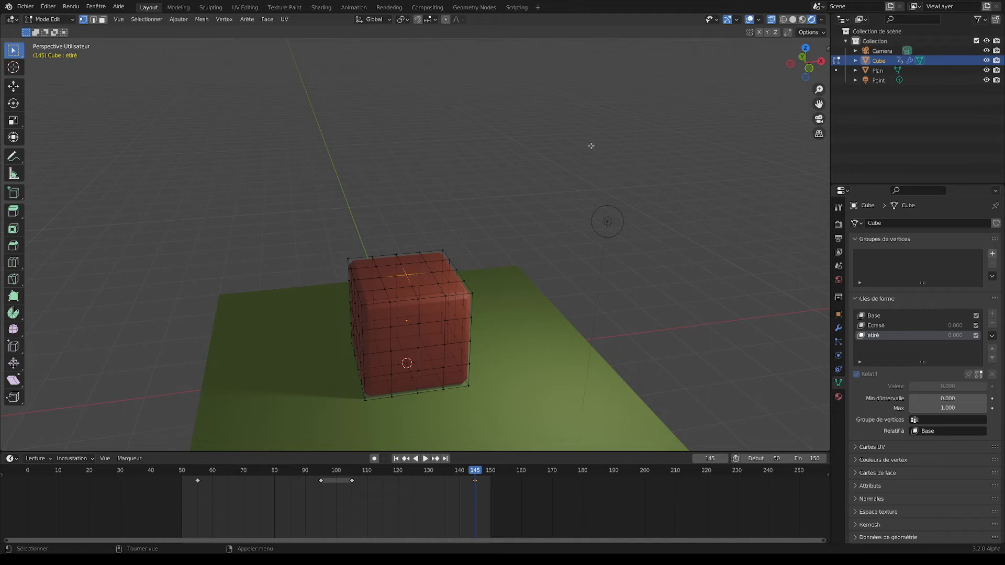
pyautogui.click(771, 20)
pyautogui.moveTo(521, 195); pyautogui.dragTo(394, 261, button='middle')
pyautogui.press('KP_1')
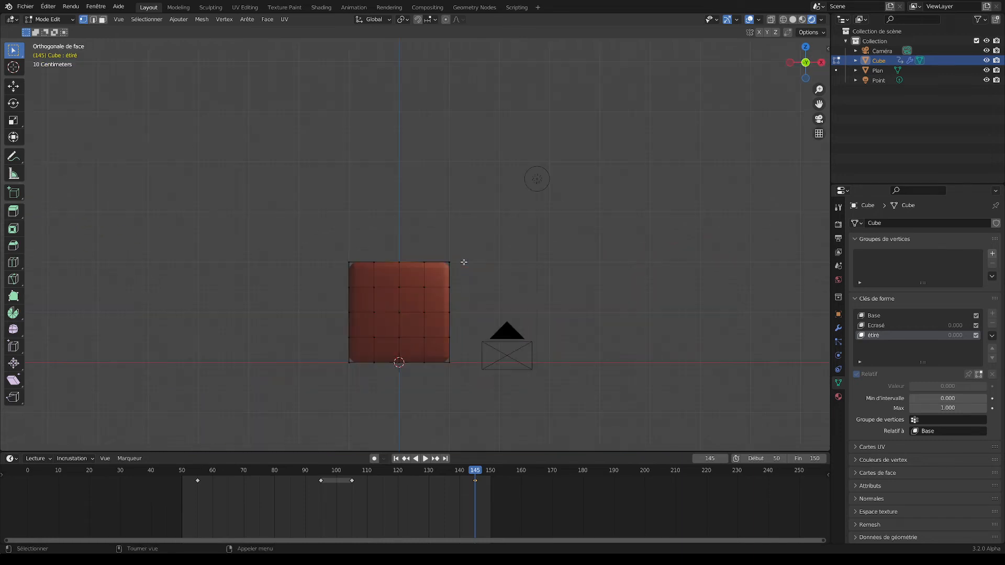
pyautogui.moveTo(455, 259); pyautogui.dragTo(462, 279, button='middle')
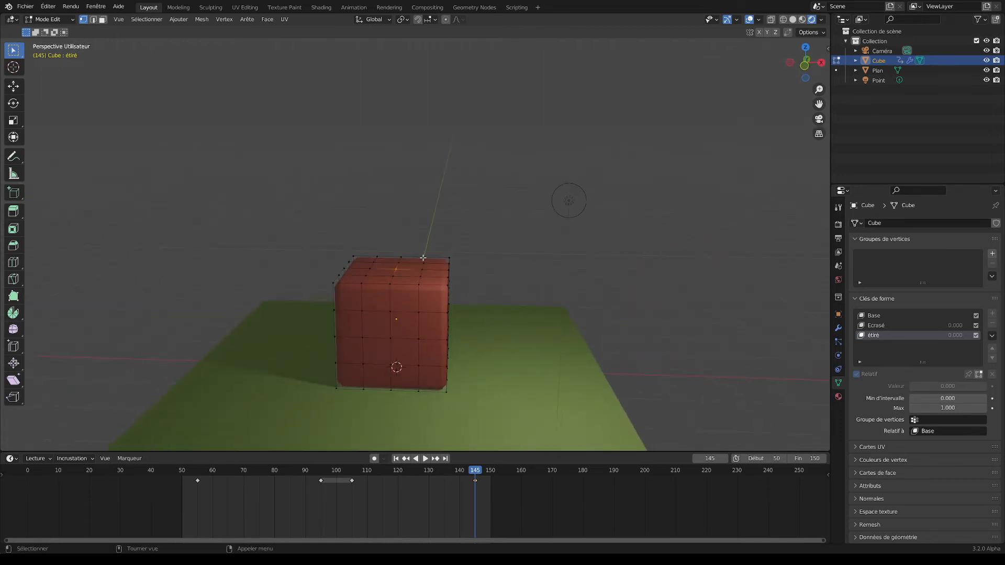
# - Try to raise the top centre vertex about 0.3 m along Z without proportional editing, and undo the move
pyautogui.press('g')
pyautogui.press('z')
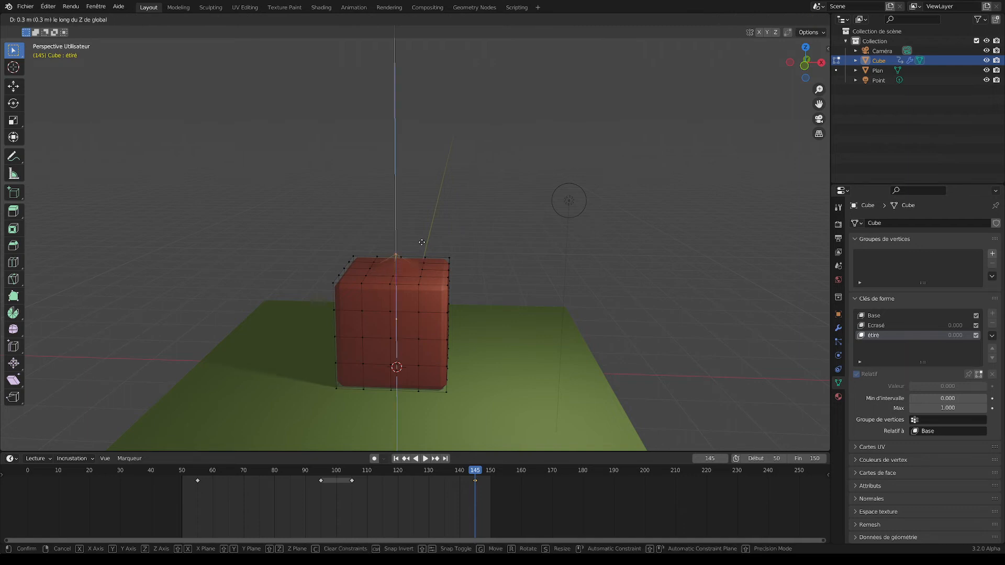
pyautogui.click(422, 241)
pyautogui.hotkey('ctrl', 'z')
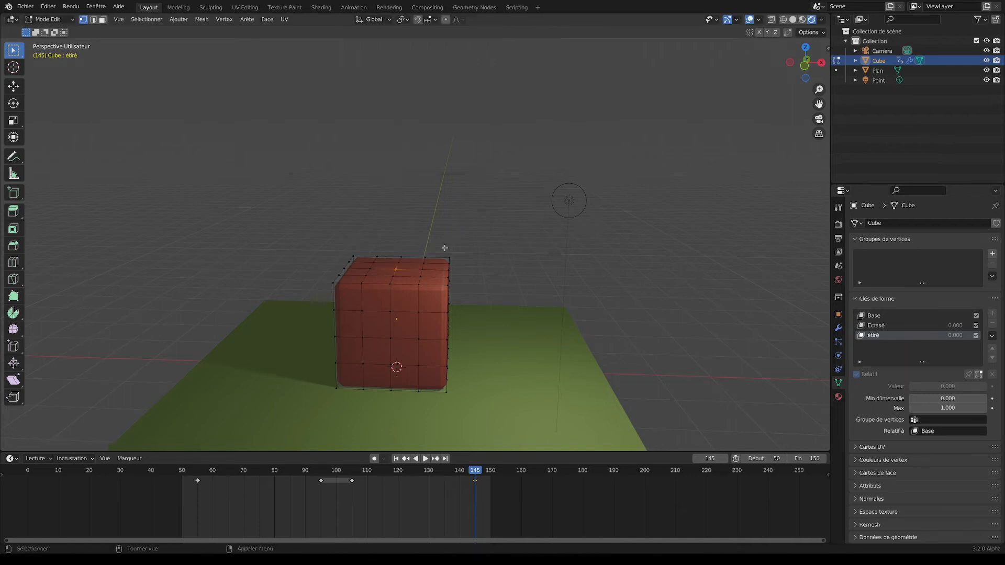
# - Enable proportional editing and raise the top centre vertex about 0.48 m along Z with an influence size of about 3.14 m
pyautogui.click(446, 19)
pyautogui.press('g')
pyautogui.press('z')
pyautogui.scroll(3, 420, 261)
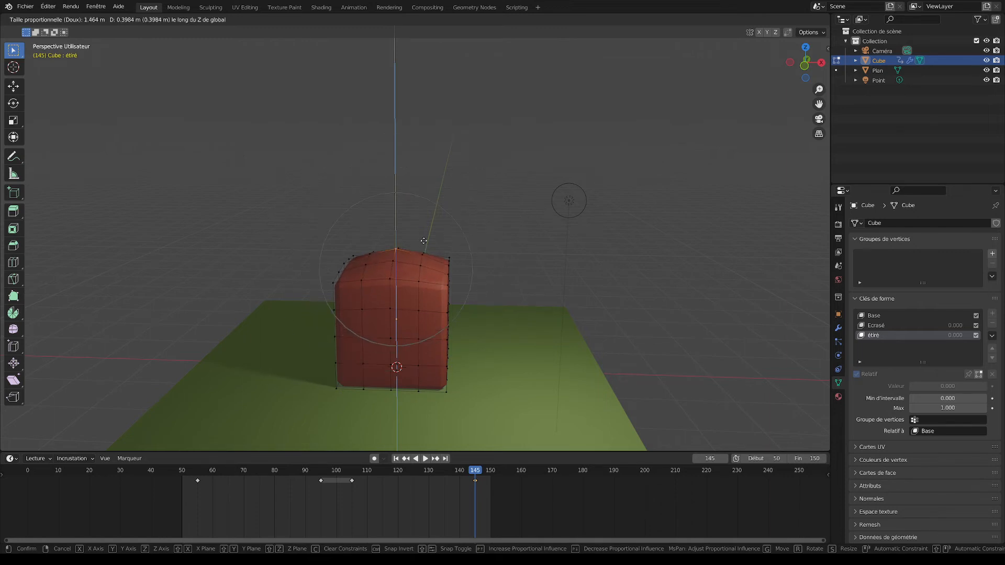
pyautogui.scroll(-4, 423, 241)
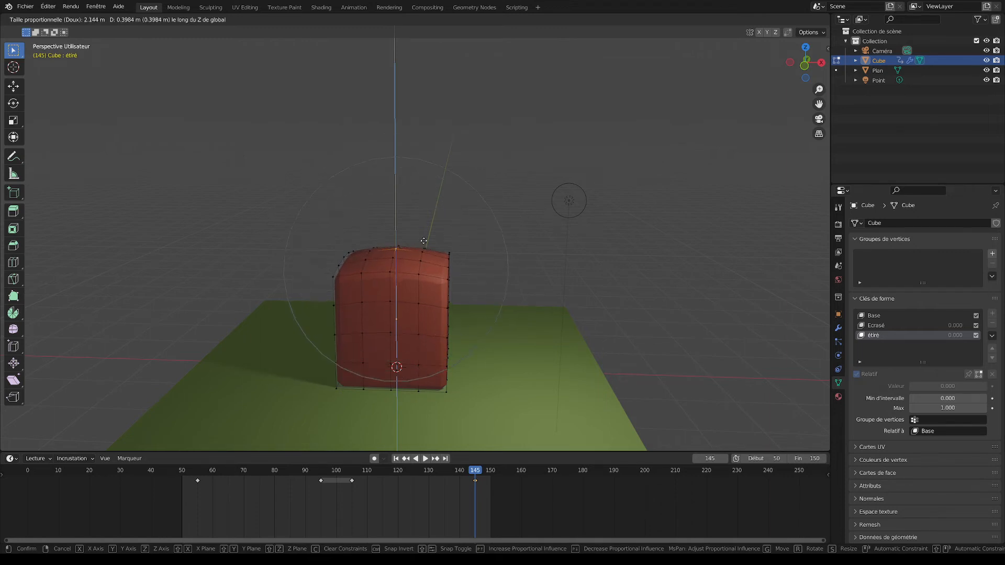
pyautogui.scroll(-4, 427, 241)
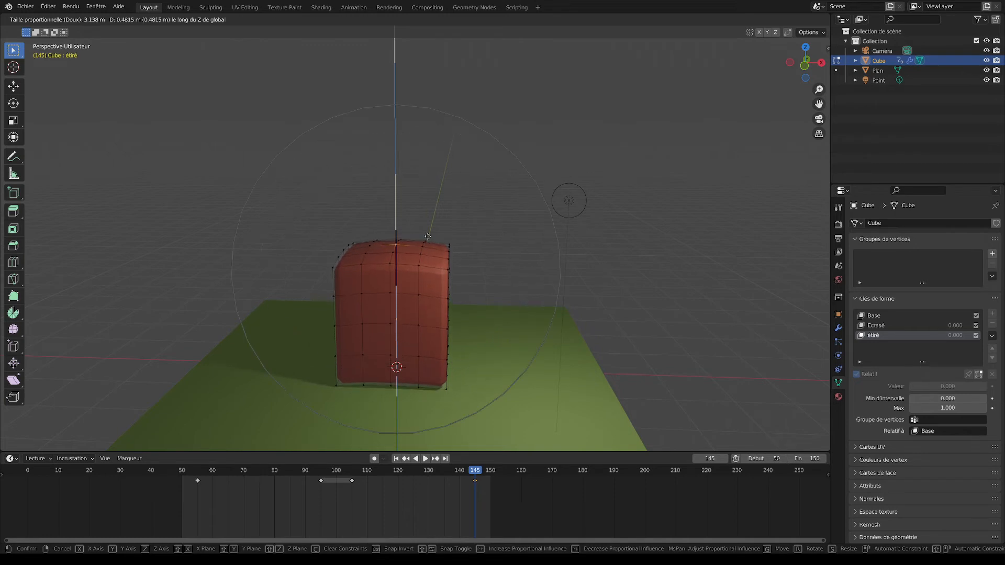
pyautogui.click(427, 237)
pyautogui.moveTo(466, 240); pyautogui.dragTo(491, 238, button='middle')
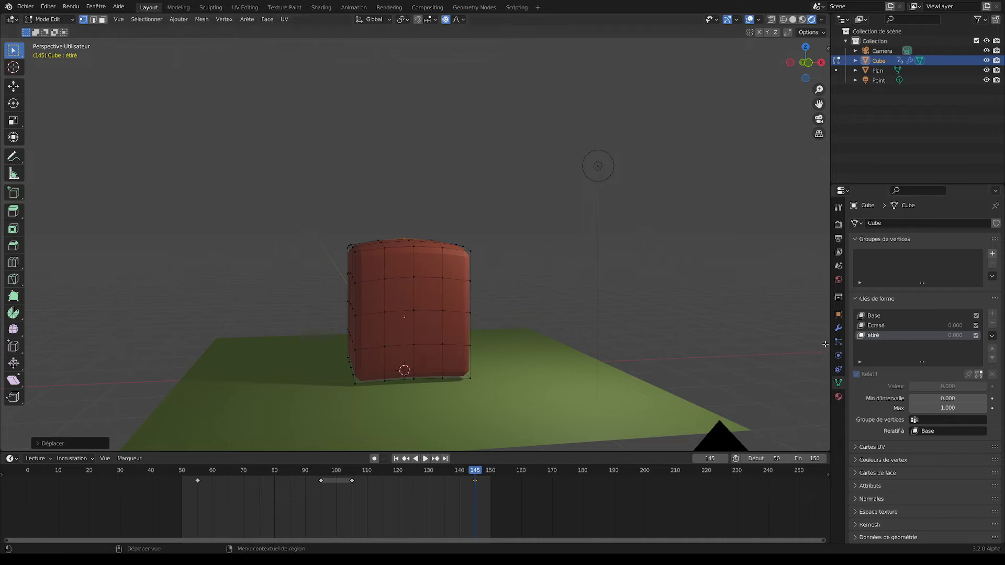
# - Return to Object Mode and deselect the cube
pyautogui.click(49, 19)
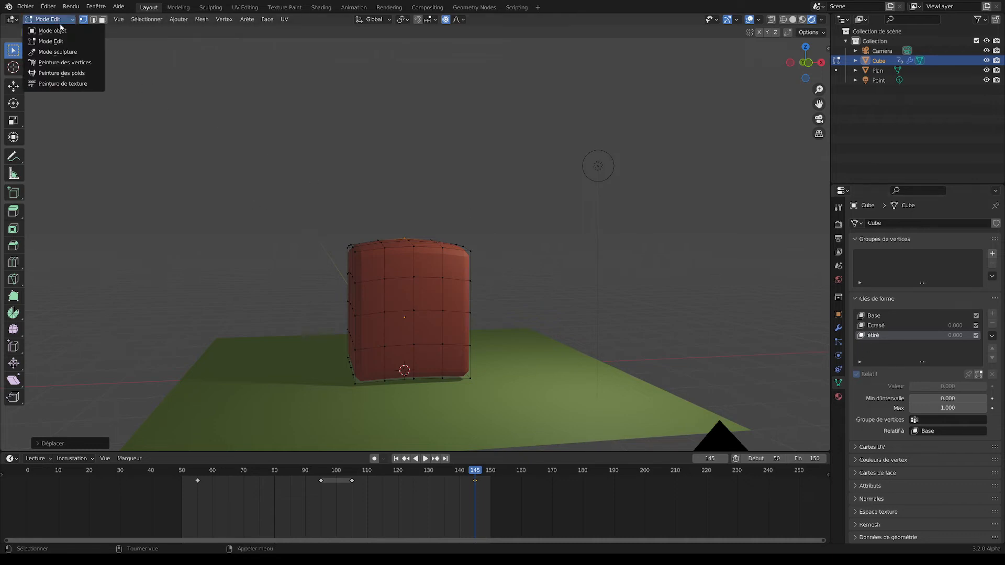
pyautogui.click(53, 30)
pyautogui.click(481, 237)
pyautogui.moveTo(480, 238); pyautogui.dragTo(500, 257, button='middle')
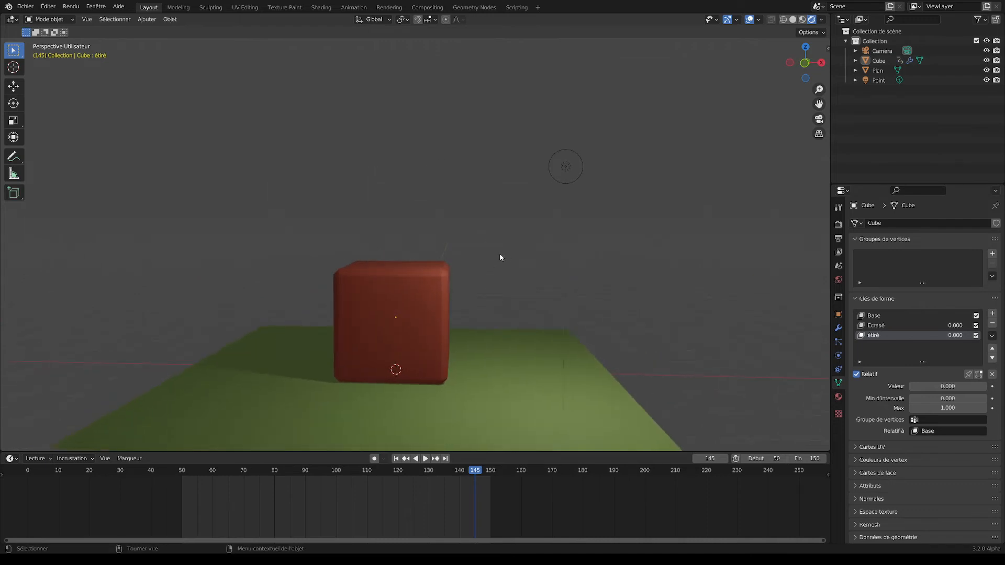
# - Go through the Base, Ecrasé and étiré shape keys in Object Mode and preview the Ecrasé value, returning it to 0
pyautogui.click(890, 316)
pyautogui.click(878, 326)
pyautogui.click(877, 336)
pyautogui.click(887, 314)
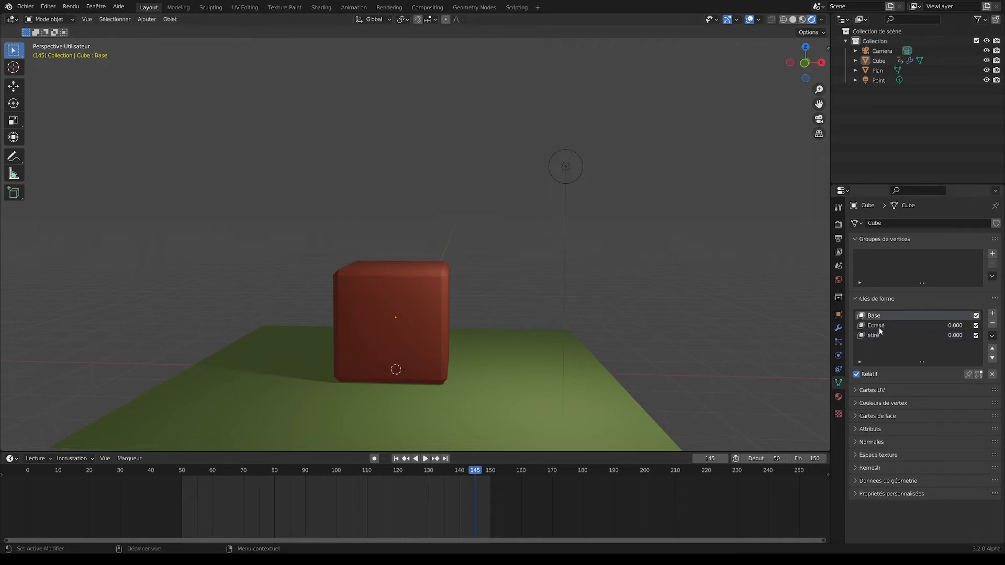
pyautogui.click(878, 327)
pyautogui.click(872, 337)
pyautogui.click(876, 326)
pyautogui.click(873, 336)
pyautogui.click(880, 327)
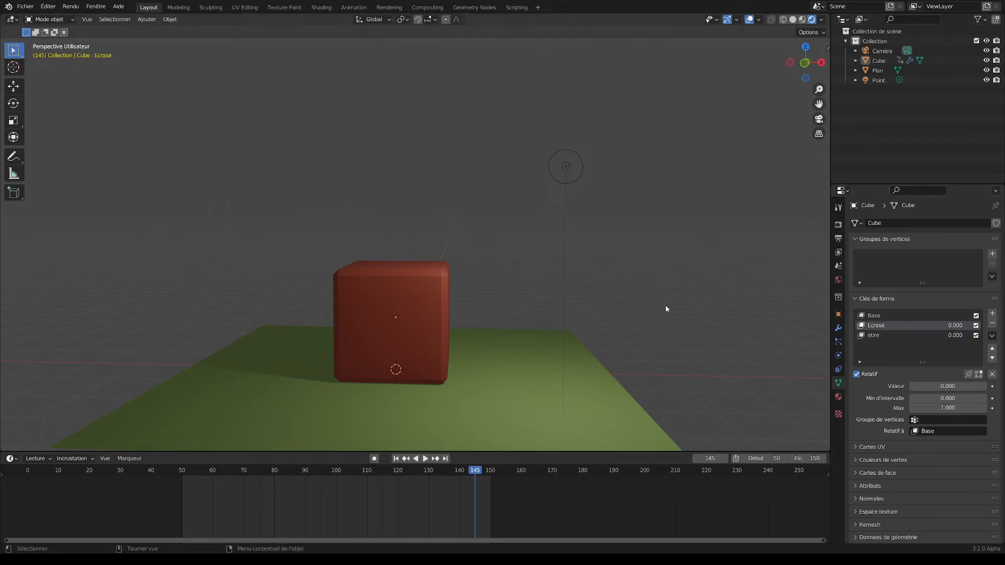
pyautogui.moveTo(541, 299); pyautogui.dragTo(555, 294, button='middle')
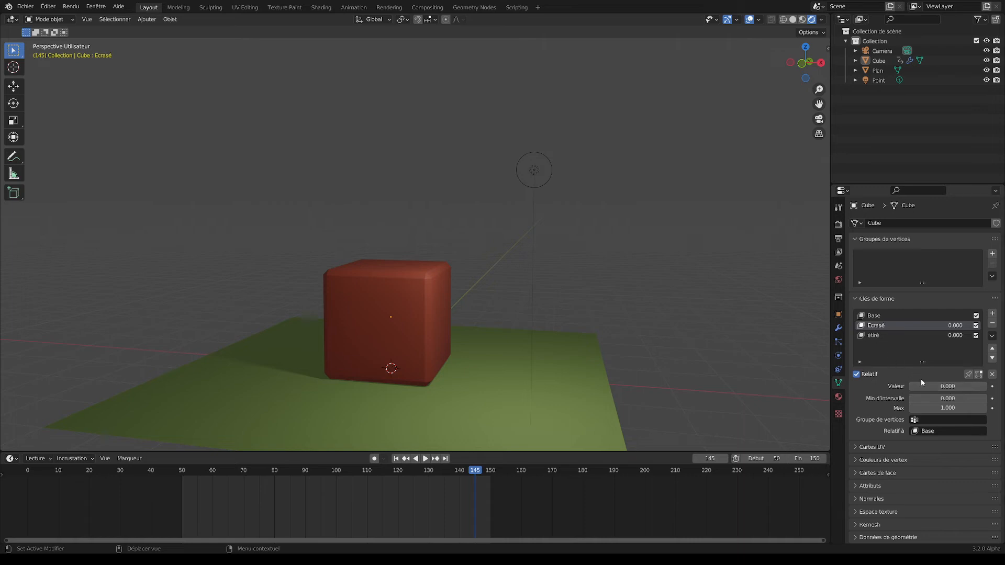
pyautogui.moveTo(922, 388)
pyautogui.mouseDown()
pyautogui.moveTo(984, 388)
pyautogui.moveTo(911, 388)
pyautogui.moveTo(992, 386)
pyautogui.moveTo(908, 386)
pyautogui.mouseUp()
# - Activate the étiré shape key, select the cube, and play its animation
pyautogui.click(876, 337)
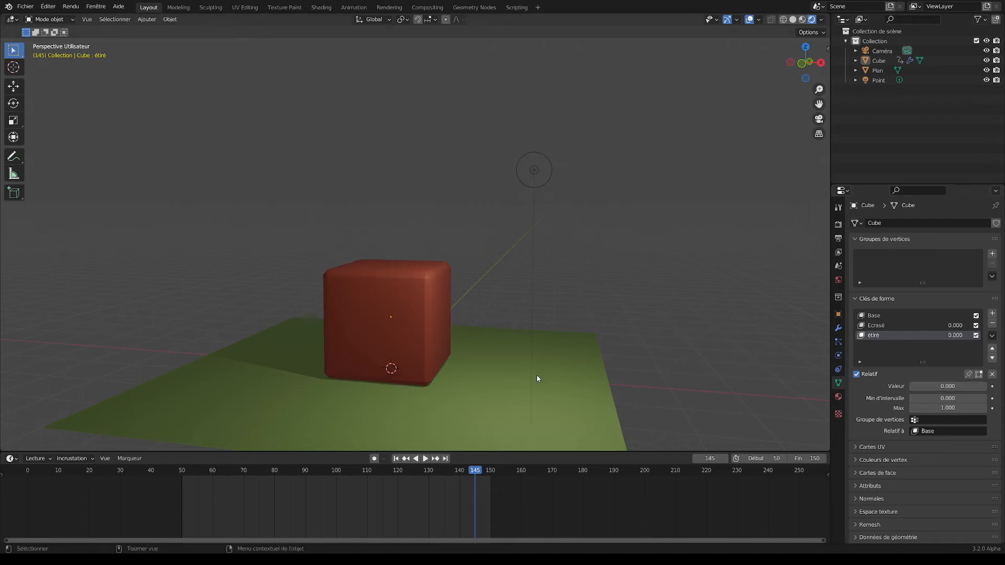
pyautogui.click(418, 332)
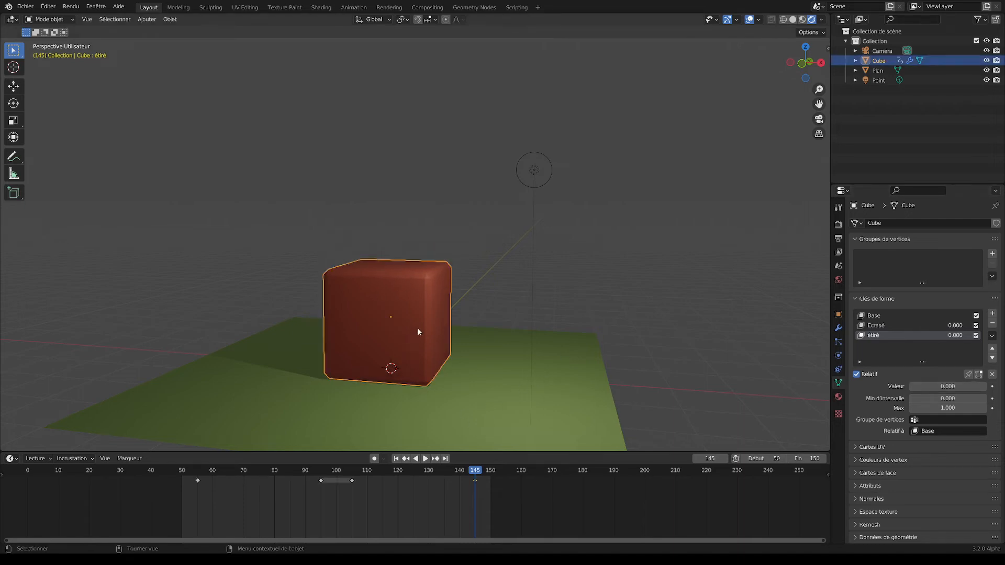
pyautogui.press('space')
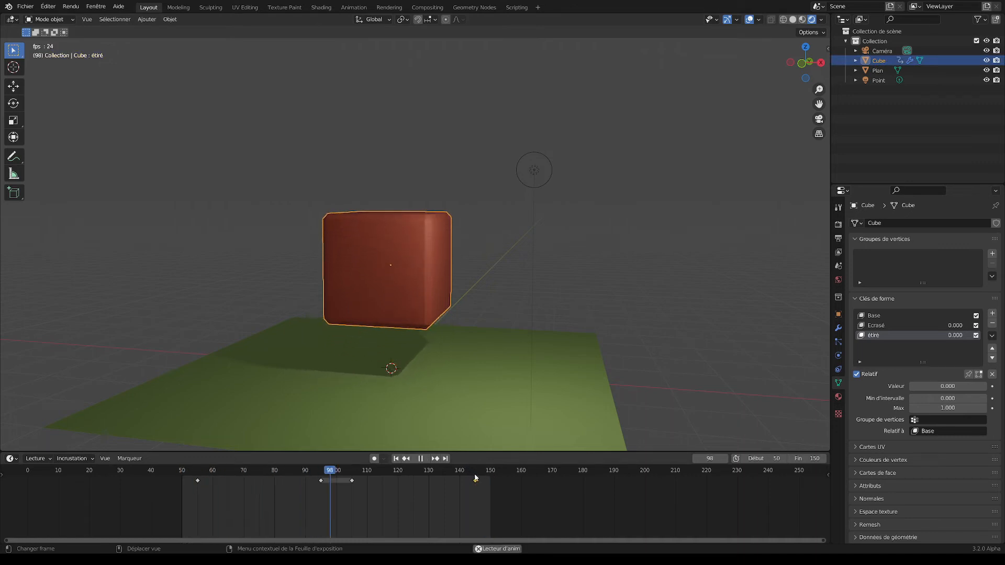
pyautogui.press('space')
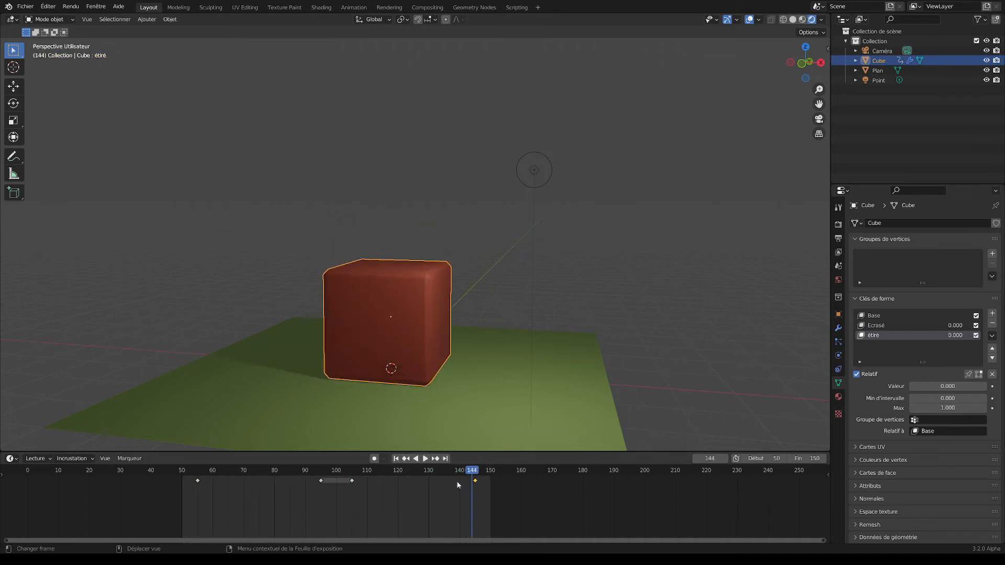
# - Move the cube's first keyframe to frame 60 and its last keyframe to frame 140
pyautogui.click(198, 473)
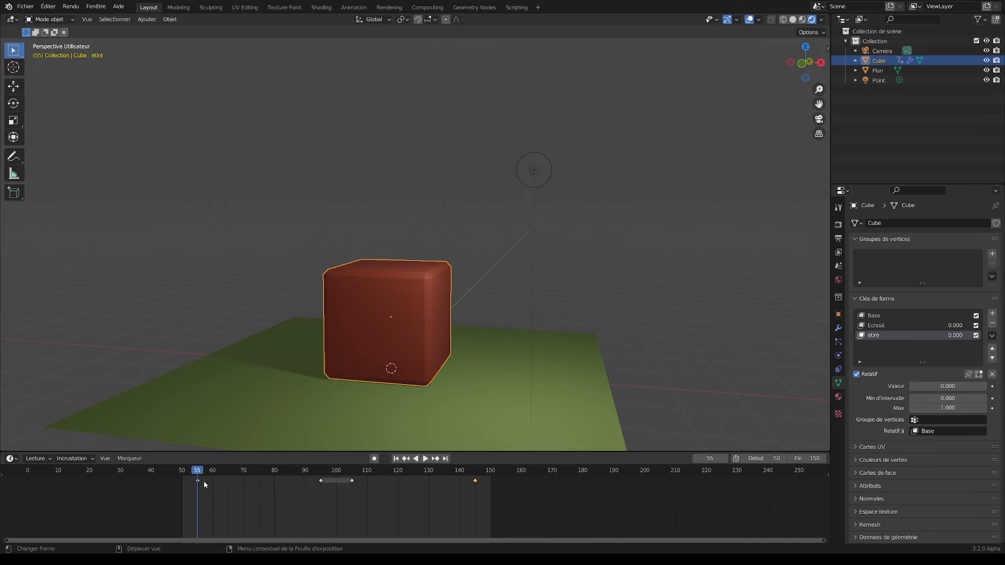
pyautogui.moveTo(198, 481); pyautogui.dragTo(215, 486)
pyautogui.moveTo(475, 481); pyautogui.dragTo(459, 481)
# - Keyframe the étiré shape key's value at 0 on frame 60 and at 1 on frame 100
pyautogui.moveTo(190, 479); pyautogui.dragTo(212, 476)
pyautogui.click(993, 386)
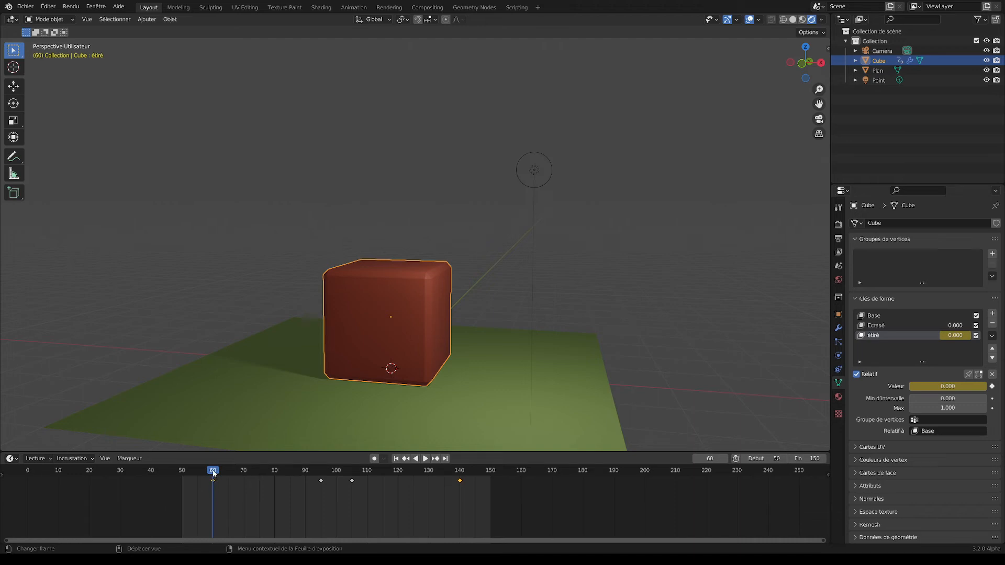
pyautogui.press('space')
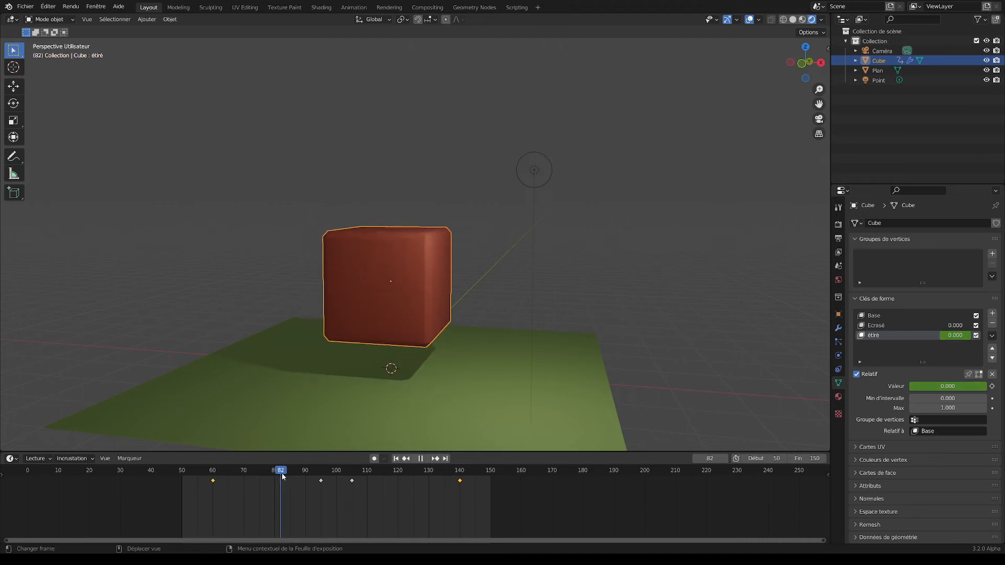
pyautogui.press('space')
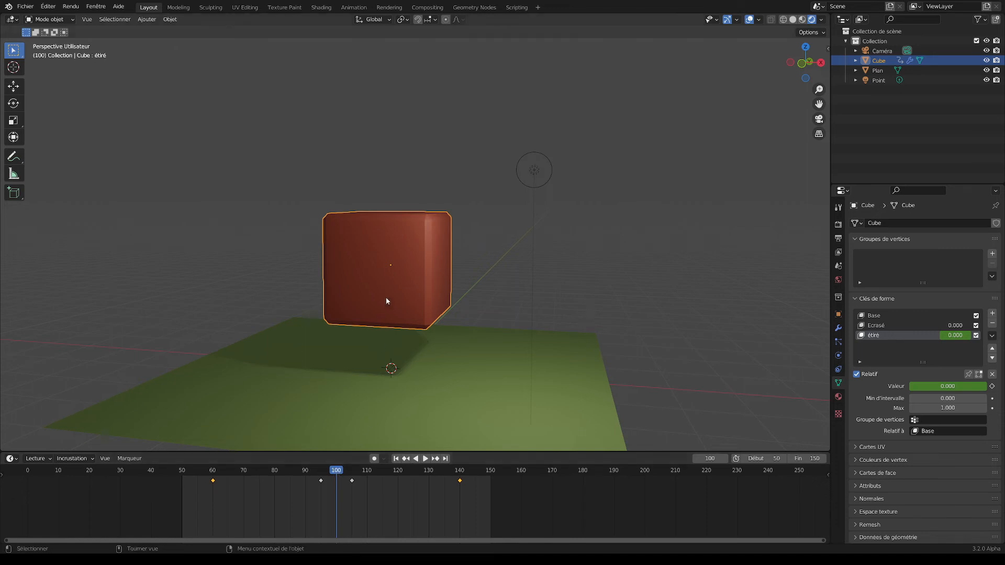
pyautogui.moveTo(937, 389); pyautogui.dragTo(974, 377)
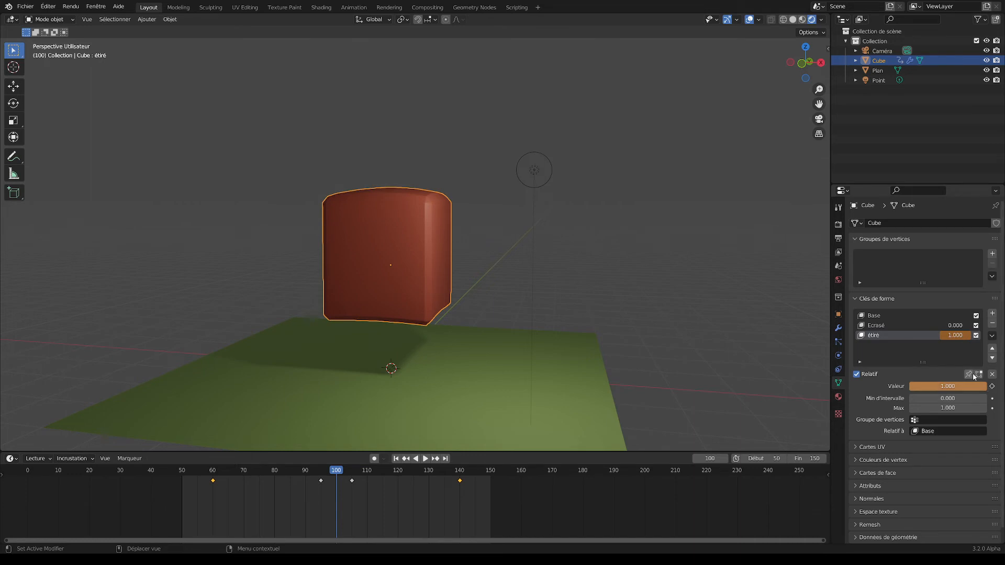
pyautogui.click(993, 386)
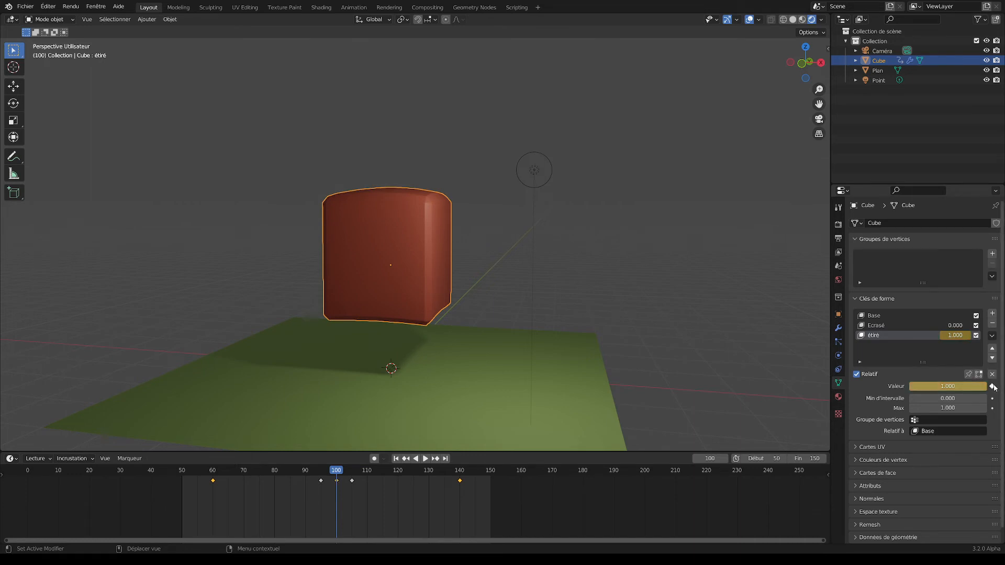
# - Keyframe the étiré shape key's value at 0 on frame 140
pyautogui.moveTo(338, 474); pyautogui.dragTo(461, 494)
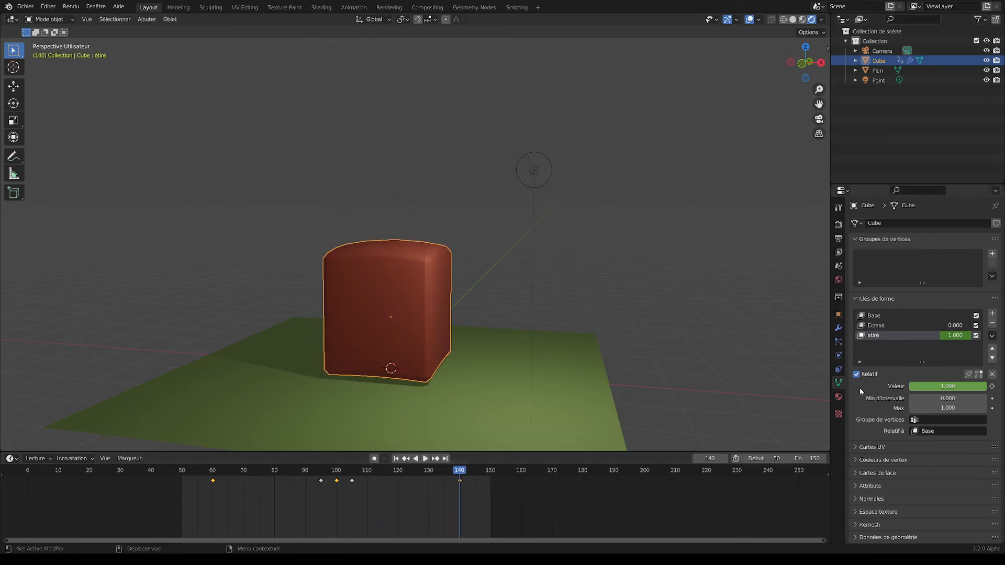
pyautogui.moveTo(943, 387); pyautogui.dragTo(863, 386)
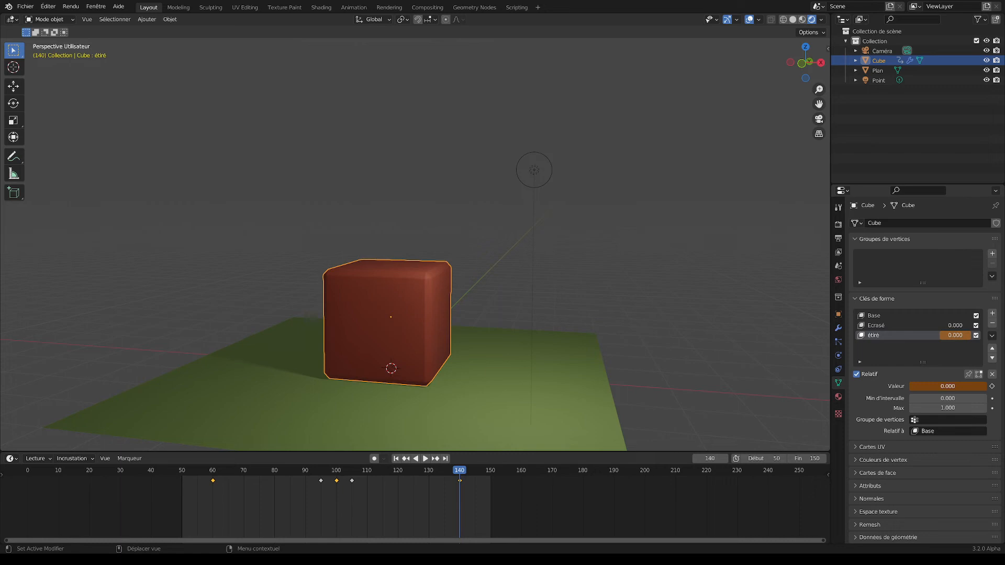
pyautogui.click(992, 387)
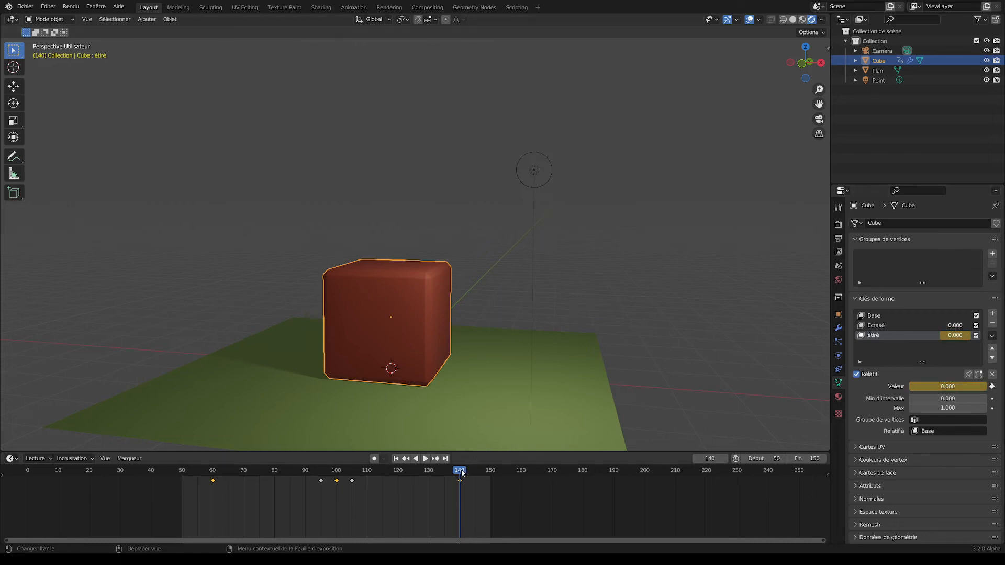
# - Keyframe the Ecrasé shape key's value at 1 on frames 150 and 50, and play the animation
pyautogui.moveTo(462, 473); pyautogui.dragTo(490, 481)
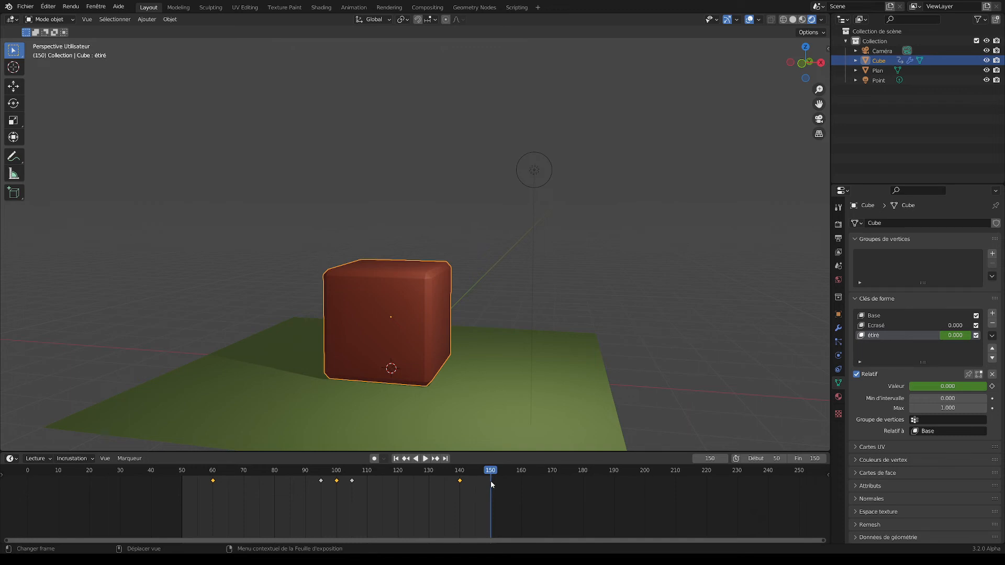
pyautogui.click(881, 326)
pyautogui.moveTo(923, 386); pyautogui.dragTo(985, 388)
pyautogui.click(992, 386)
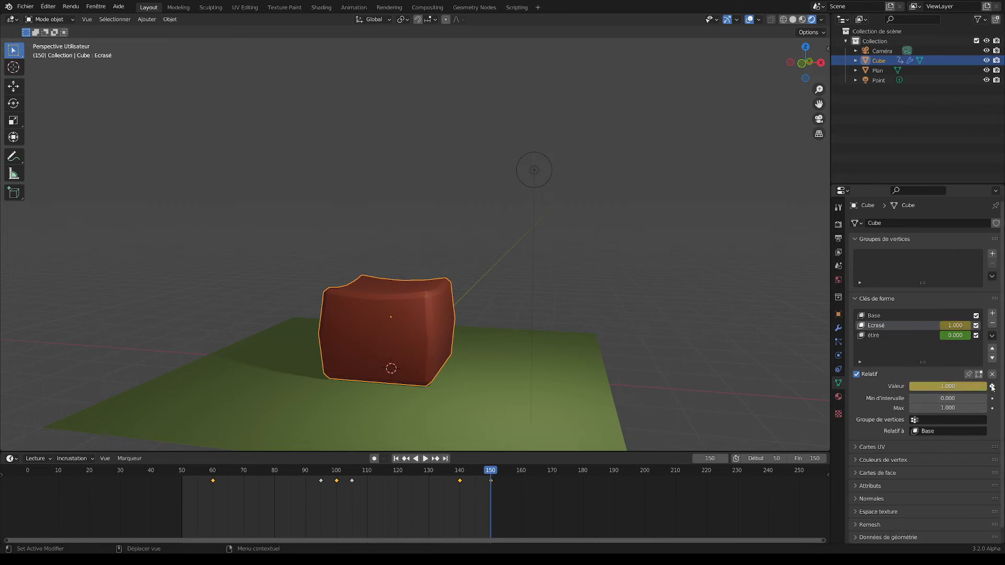
pyautogui.moveTo(486, 478); pyautogui.dragTo(183, 484)
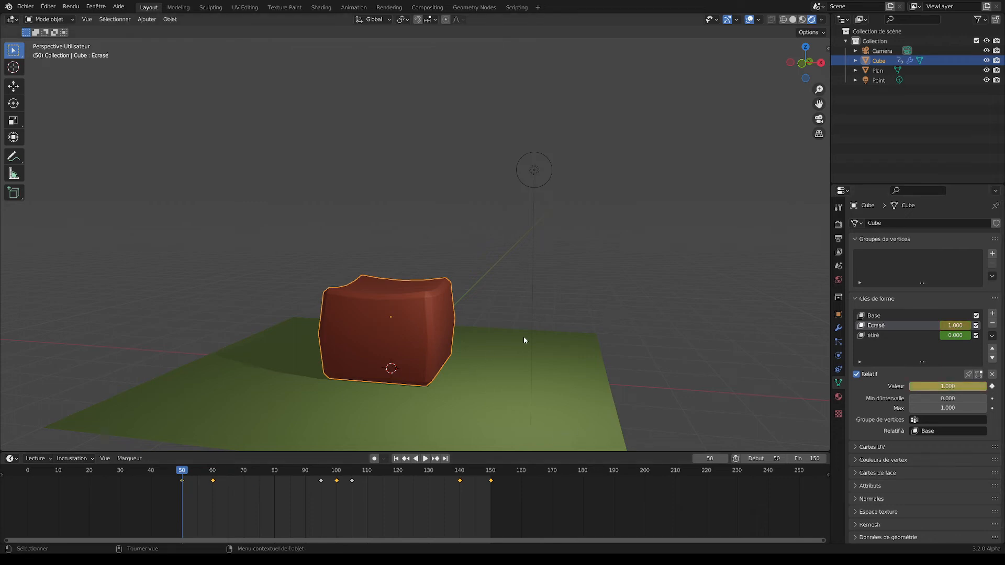
pyautogui.press('space')
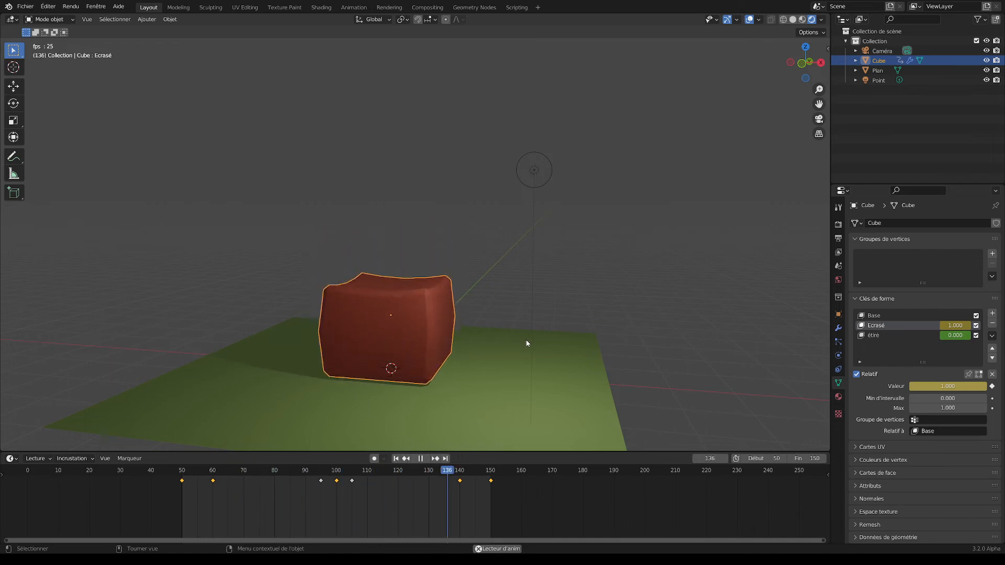
pyautogui.press('space')
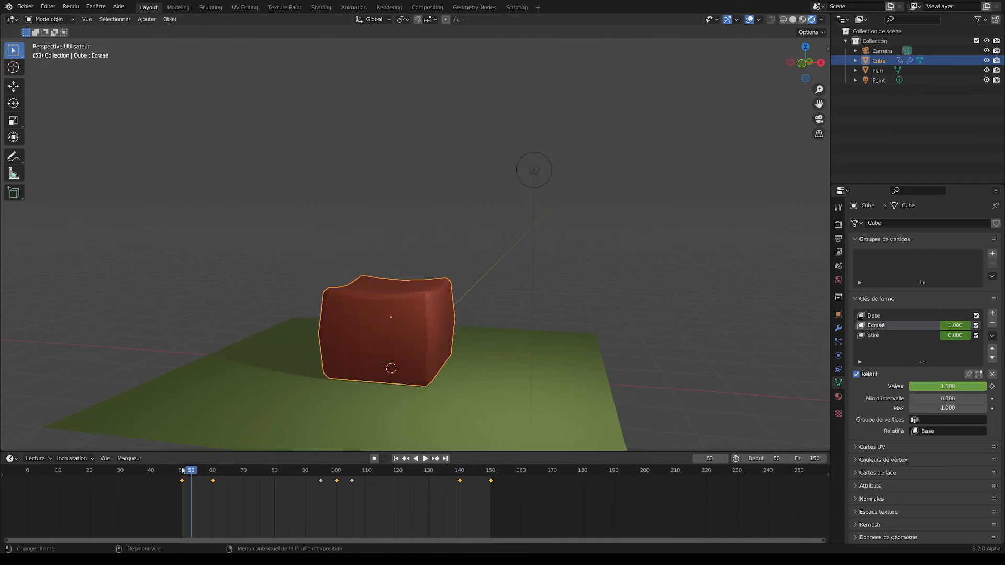
# - Keyframe the Ecrasé shape key's value at 0 on frames 60 and 140
pyautogui.press('space')
pyautogui.moveTo(191, 473); pyautogui.dragTo(214, 482)
pyautogui.press('space')
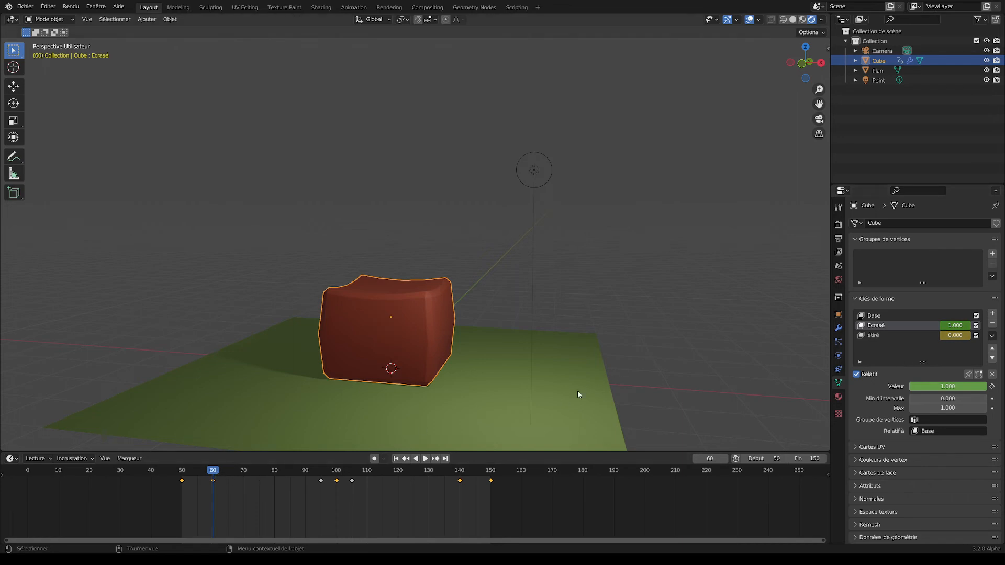
pyautogui.moveTo(966, 387); pyautogui.dragTo(909, 387)
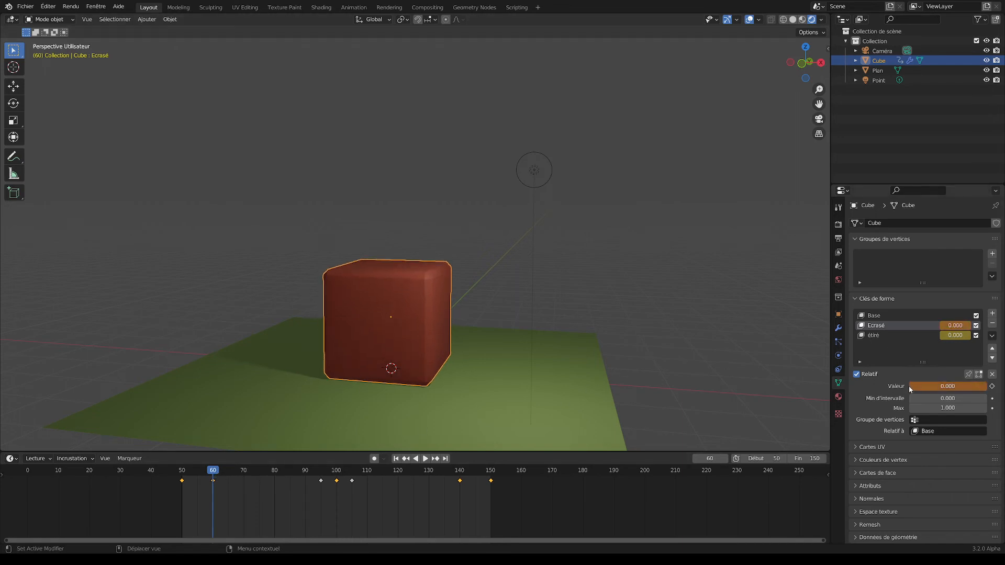
pyautogui.click(991, 386)
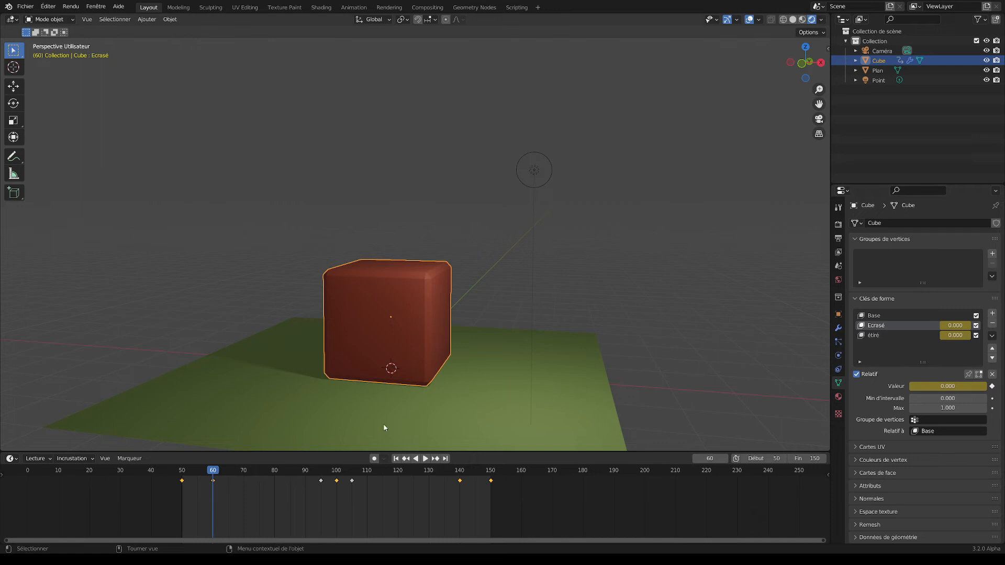
pyautogui.moveTo(214, 473); pyautogui.dragTo(461, 469)
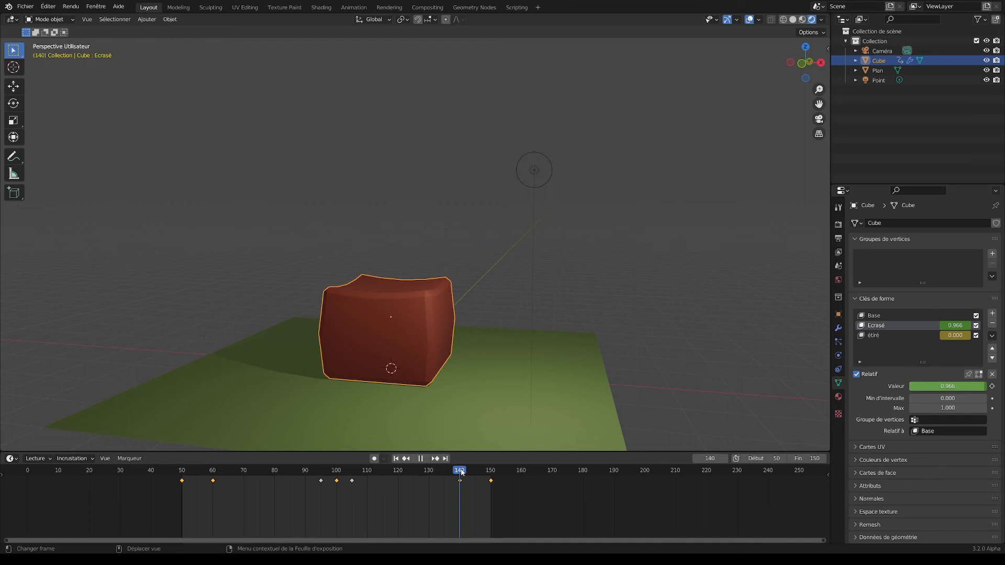
pyautogui.moveTo(461, 473)
pyautogui.mouseDown()
pyautogui.moveTo(492, 476)
pyautogui.moveTo(460, 474)
pyautogui.mouseUp()
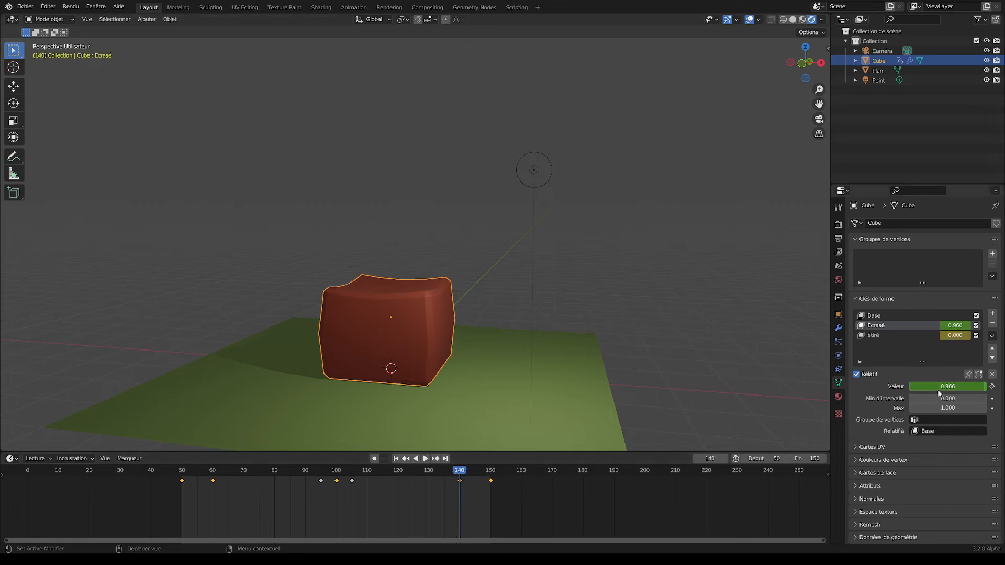
pyautogui.press('BackSpace')
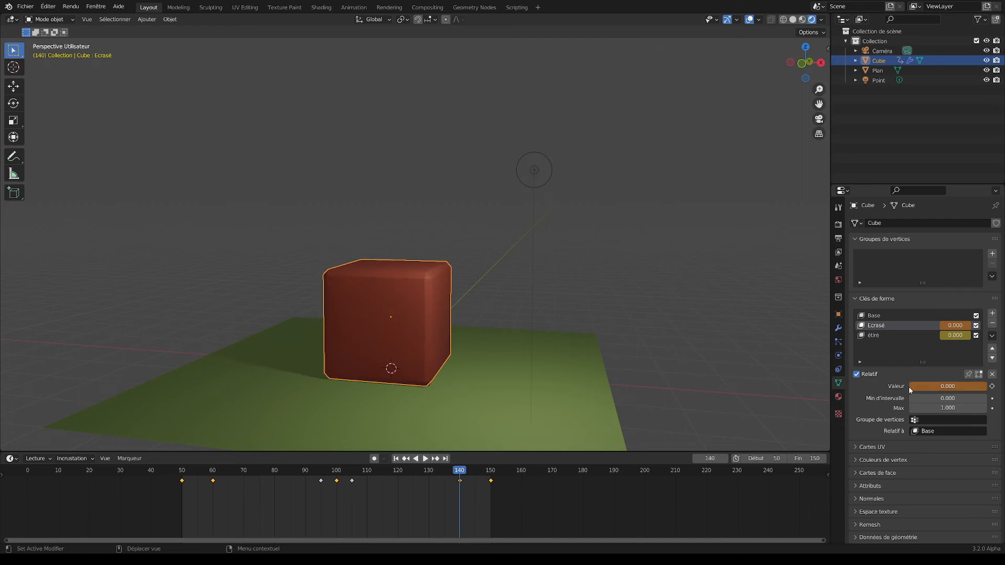
pyautogui.click(992, 386)
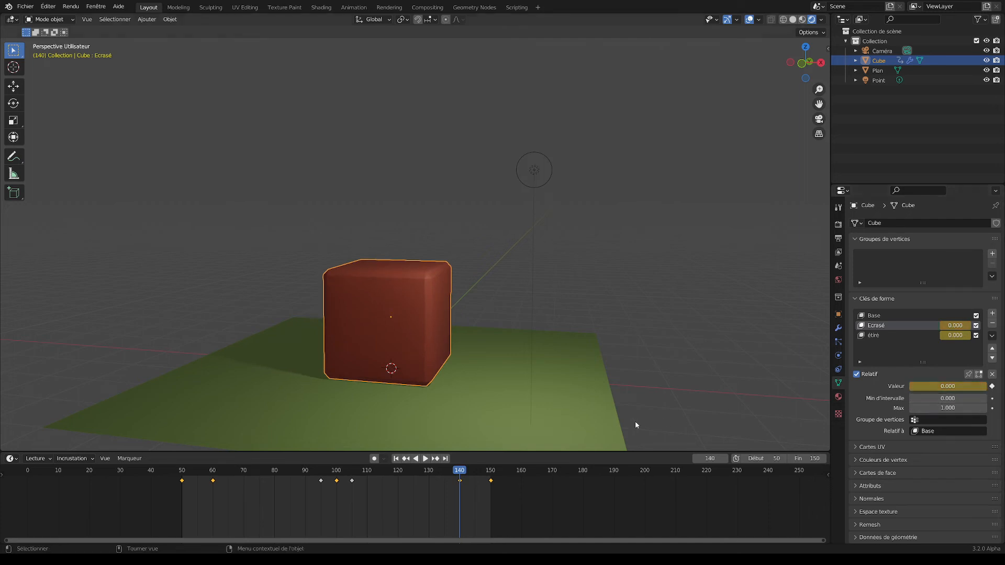
# - Play the cube's animation to check the squash and stretch during the jump
pyautogui.moveTo(460, 474); pyautogui.dragTo(450, 511)
pyautogui.press('space')
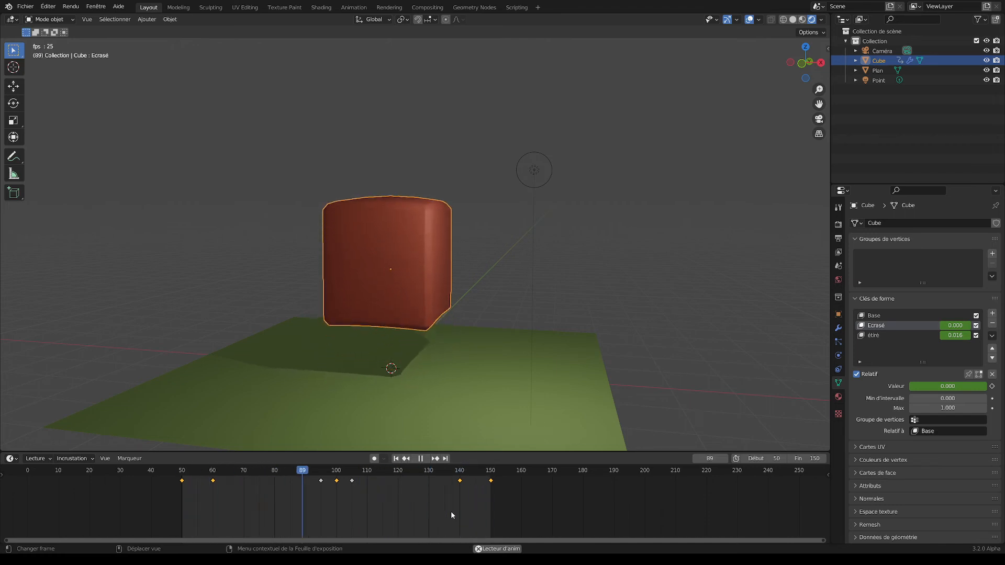
pyautogui.press('space')
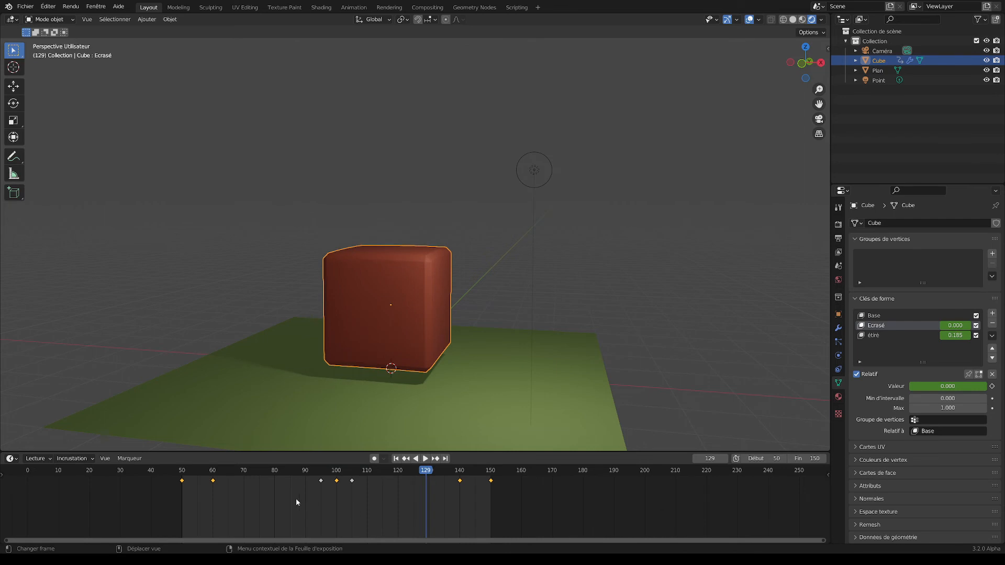
pyautogui.moveTo(231, 497); pyautogui.dragTo(174, 465)
pyautogui.keyDown('shift'); pyautogui.moveTo(449, 501); pyautogui.dragTo(507, 470); pyautogui.keyUp('shift')
pyautogui.press('s')
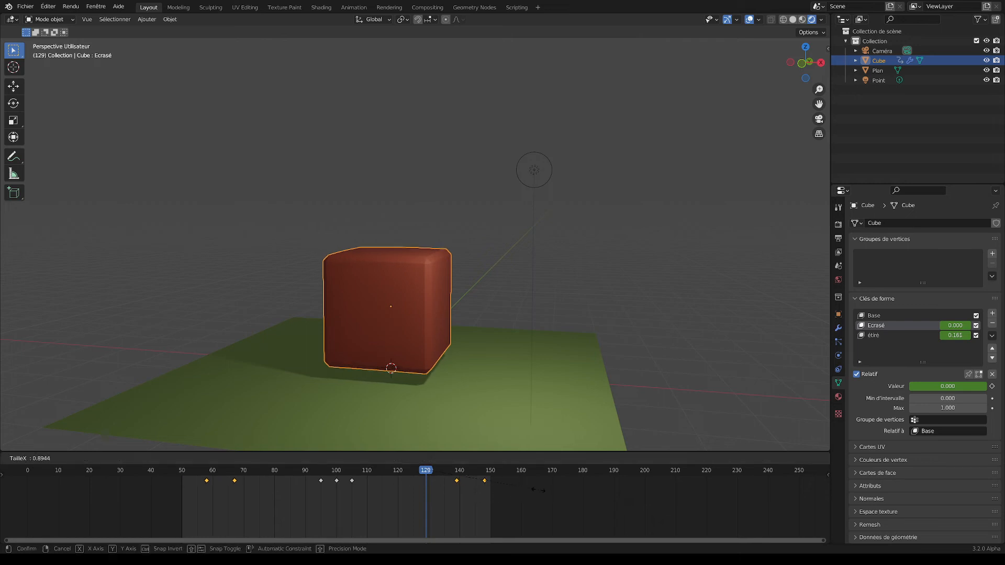
pyautogui.press('Escape')
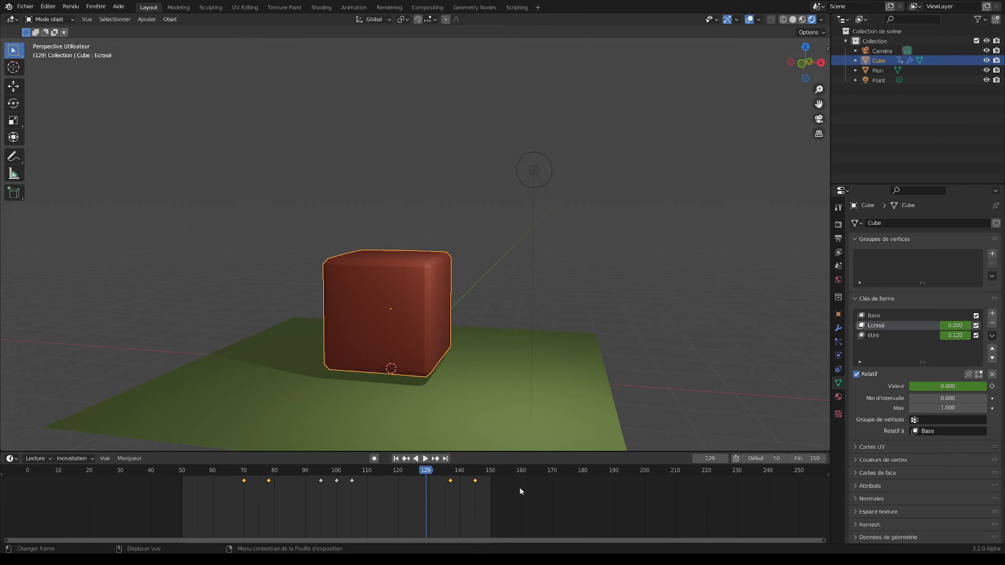
# - Move the cube's first two keyframes to frames 70 and 80, and its last two to frames 120 and 130
pyautogui.moveTo(210, 492); pyautogui.dragTo(169, 479)
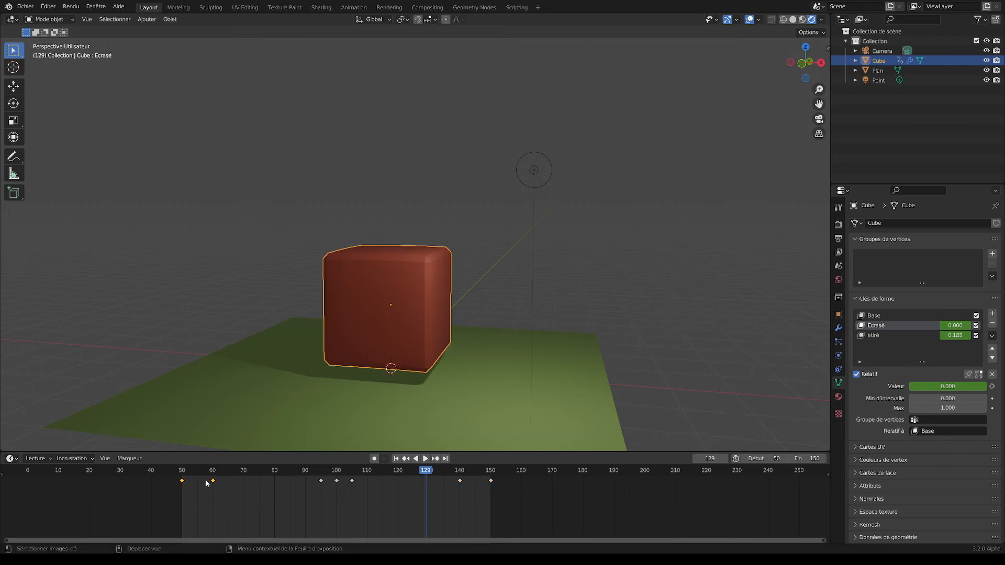
pyautogui.press('g')
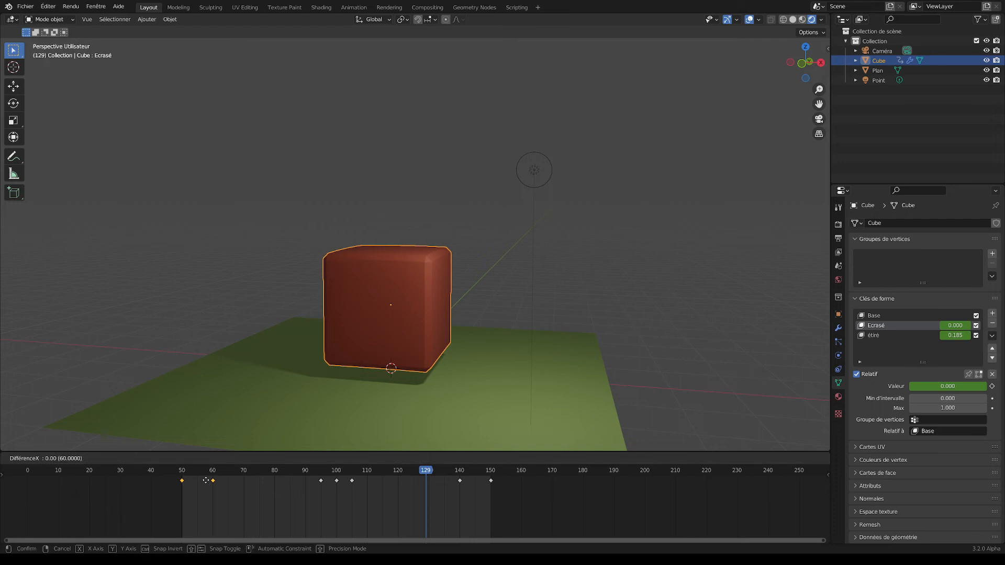
pyautogui.click(268, 494)
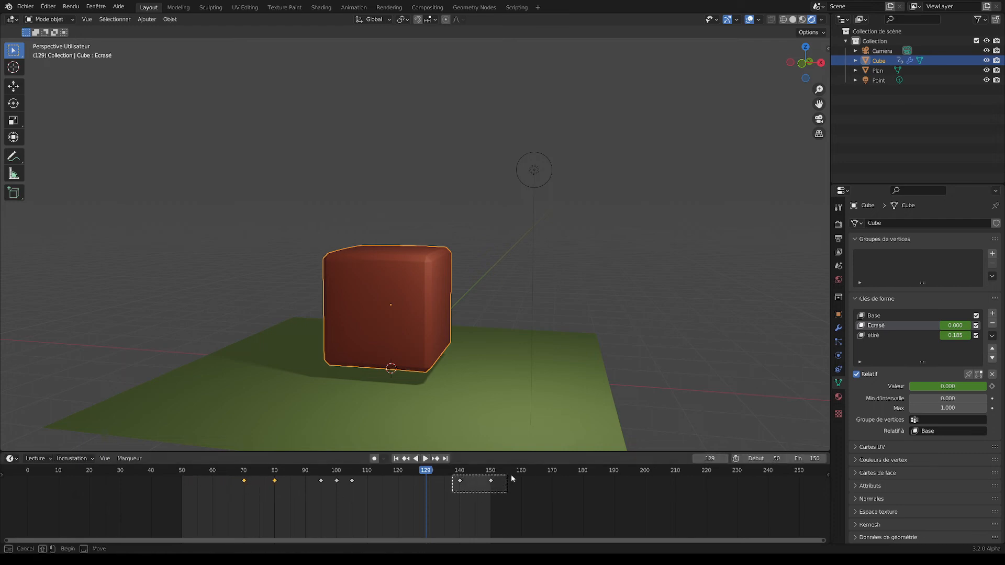
pyautogui.press('g')
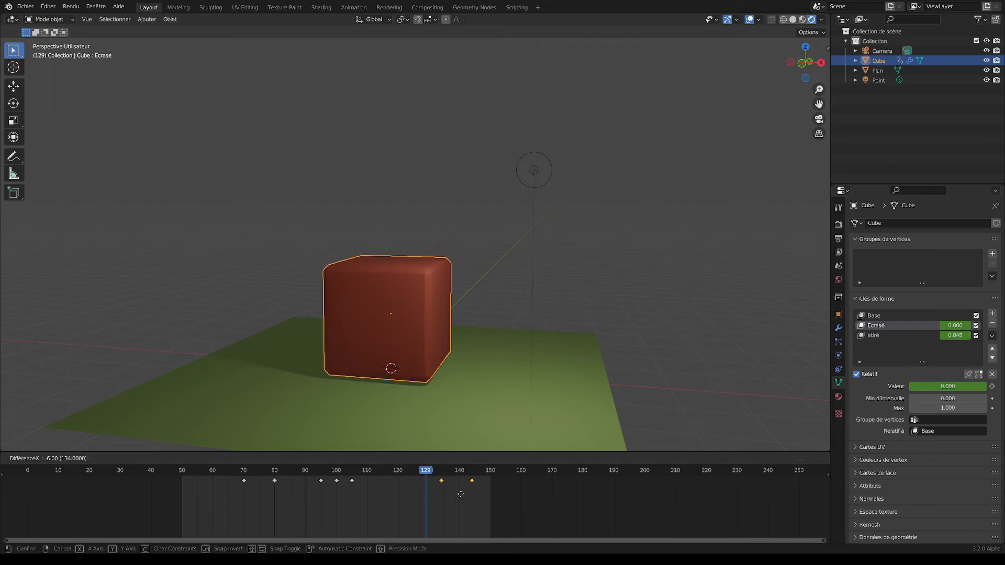
pyautogui.click(419, 495)
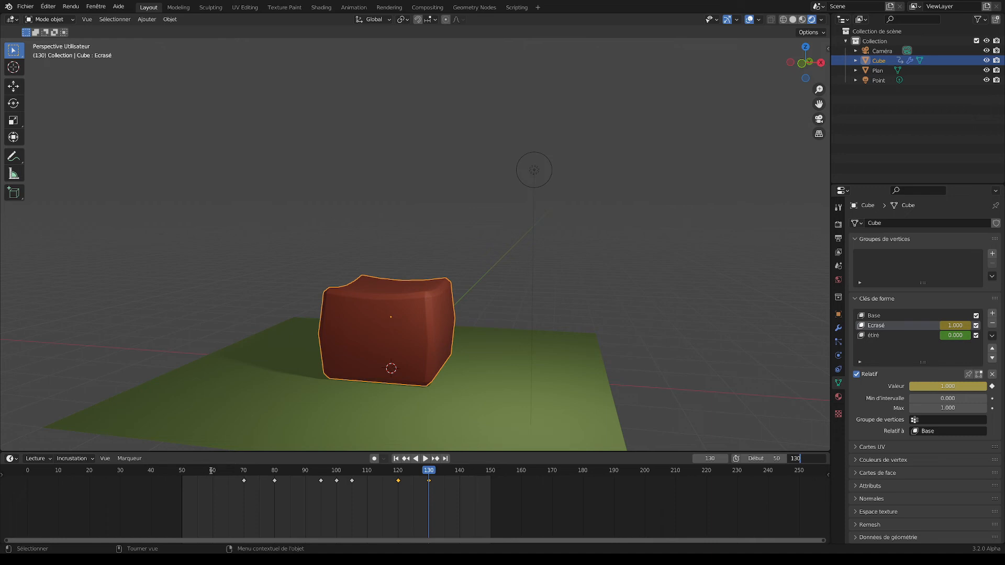
# - Set the playback range to start at frame 70 and end at frame 130, and play the animation from the front
pyautogui.press('Return')
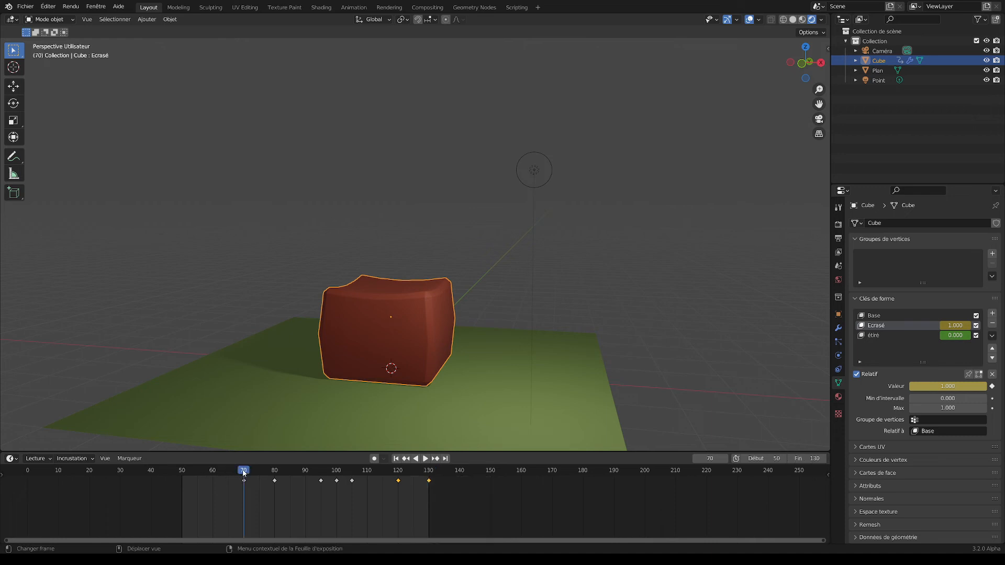
pyautogui.click(773, 459)
pyautogui.write('70')
pyautogui.press('Return')
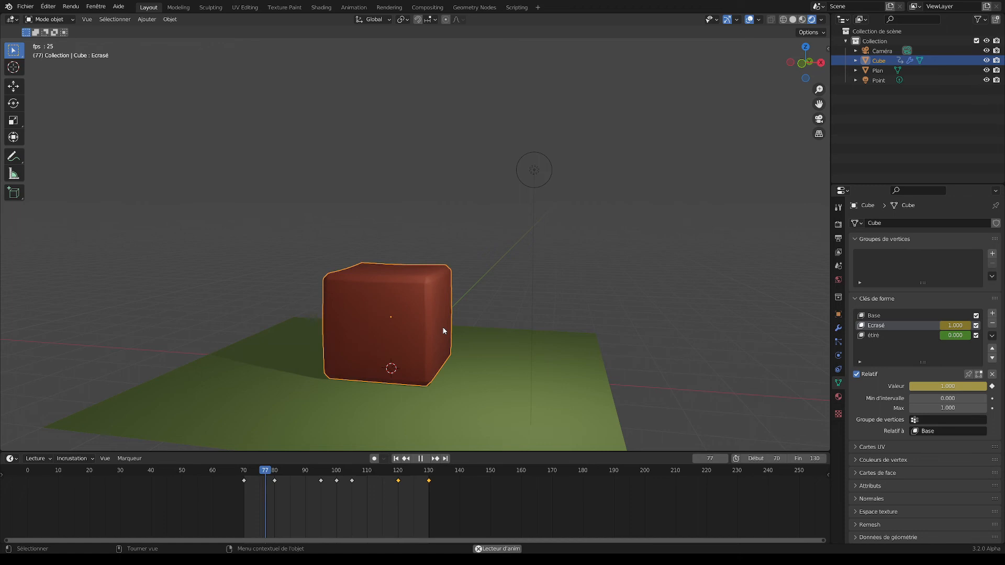
pyautogui.moveTo(433, 328); pyautogui.dragTo(477, 337, button='middle')
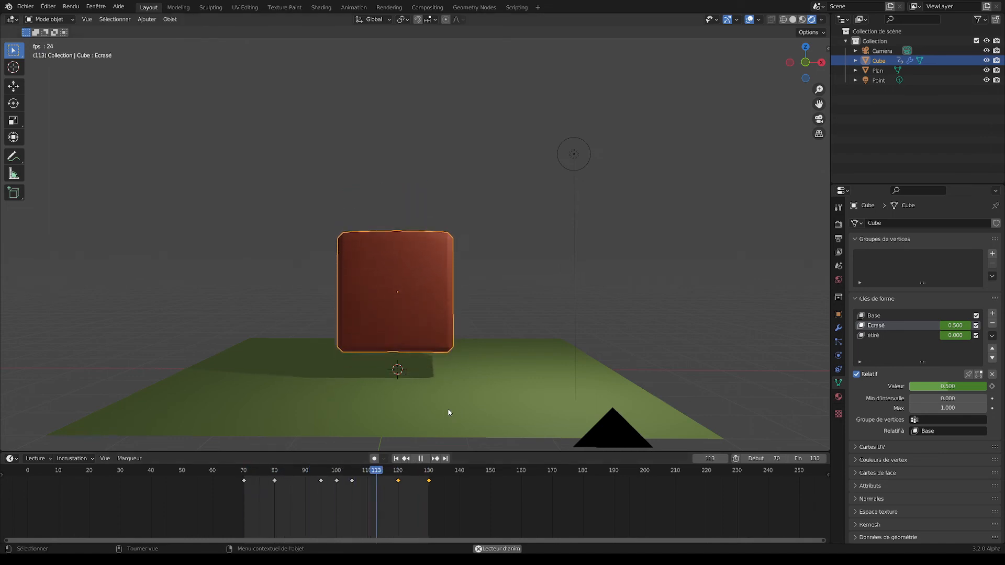
pyautogui.press('space')
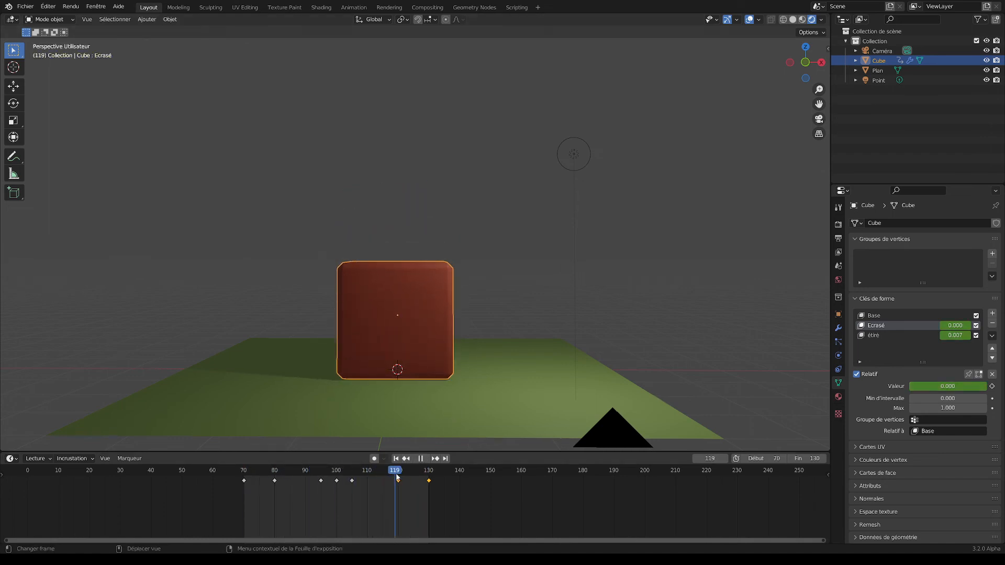
# - Move the cube's last keyframe to frame 125 and its first keyframe to frame 75, and play the animation
pyautogui.press('g')
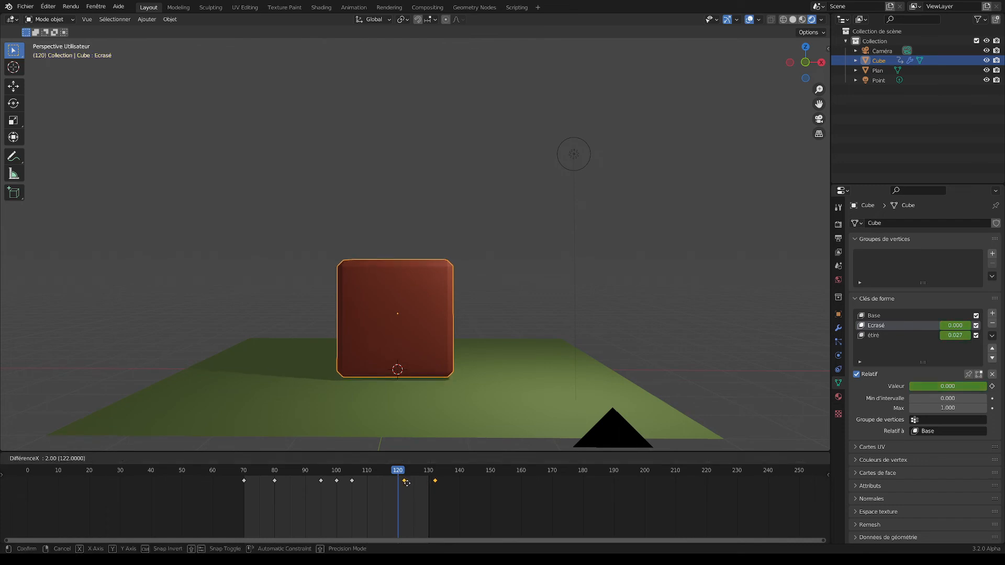
pyautogui.rightClick(407, 482)
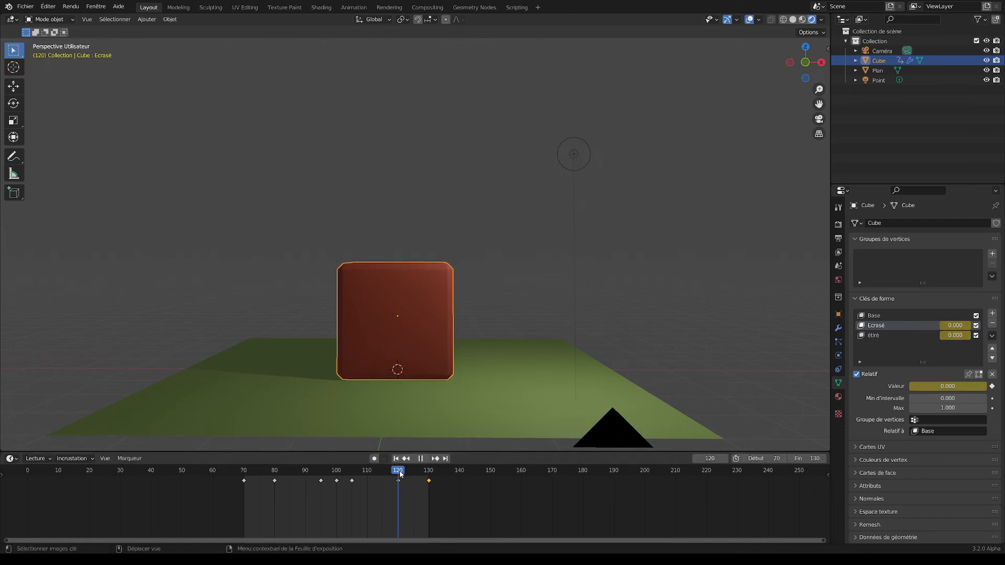
pyautogui.moveTo(420, 487); pyautogui.dragTo(414, 482)
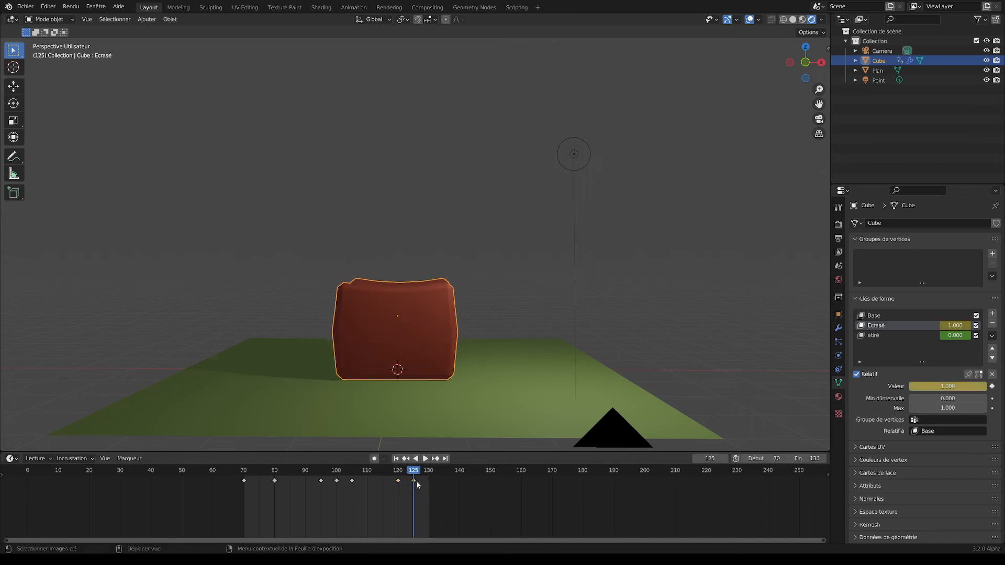
pyautogui.moveTo(245, 481); pyautogui.dragTo(260, 484)
pyautogui.press('space')
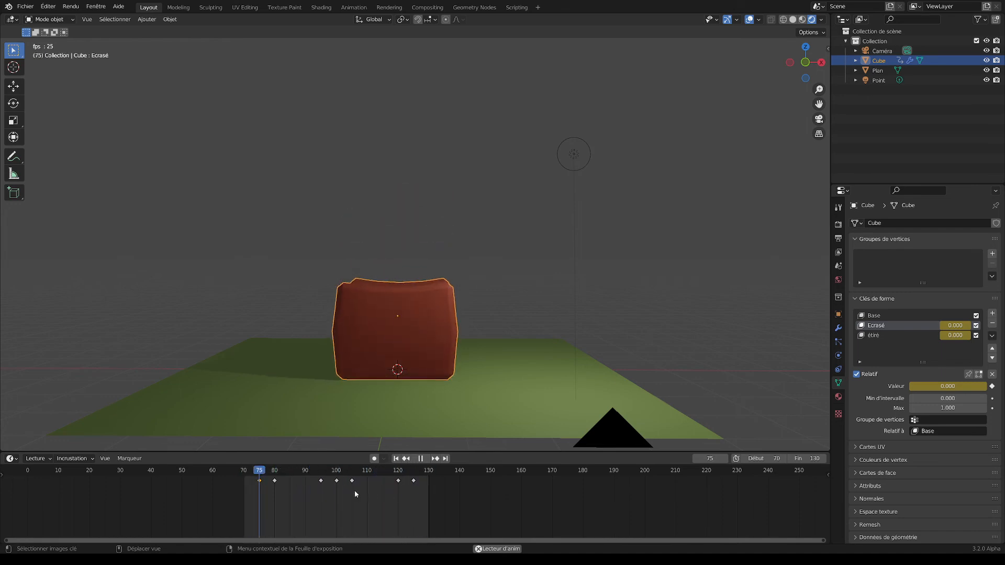
pyautogui.press('space')
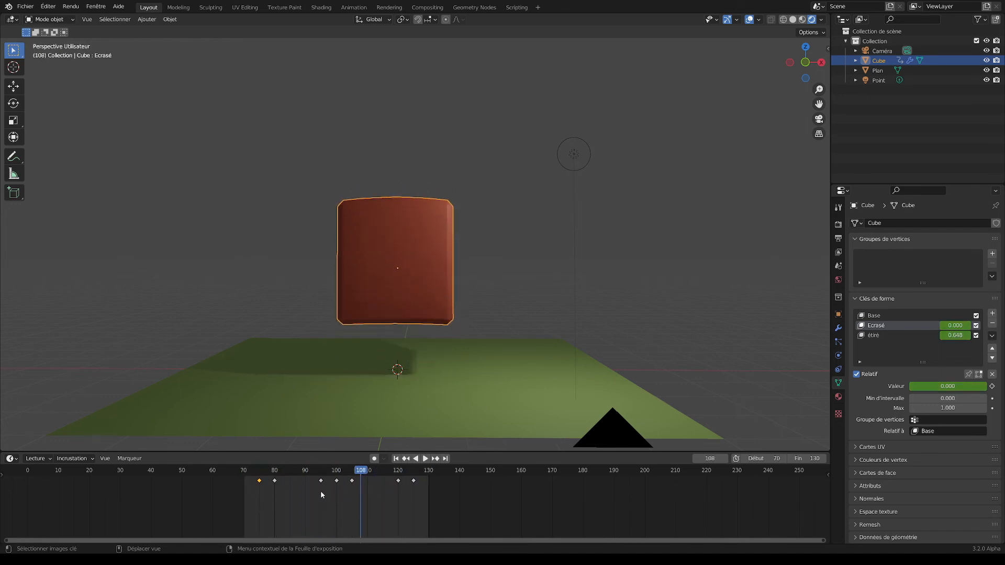
# - Tighten the cube's keyframes to frames 80, 85, 100, 115 and 120, and play the animation
pyautogui.moveTo(248, 469); pyautogui.dragTo(248, 469)
pyautogui.moveTo(323, 463); pyautogui.dragTo(334, 486)
pyautogui.click(338, 489)
pyautogui.moveTo(417, 472); pyautogui.dragTo(385, 487)
pyautogui.press('space')
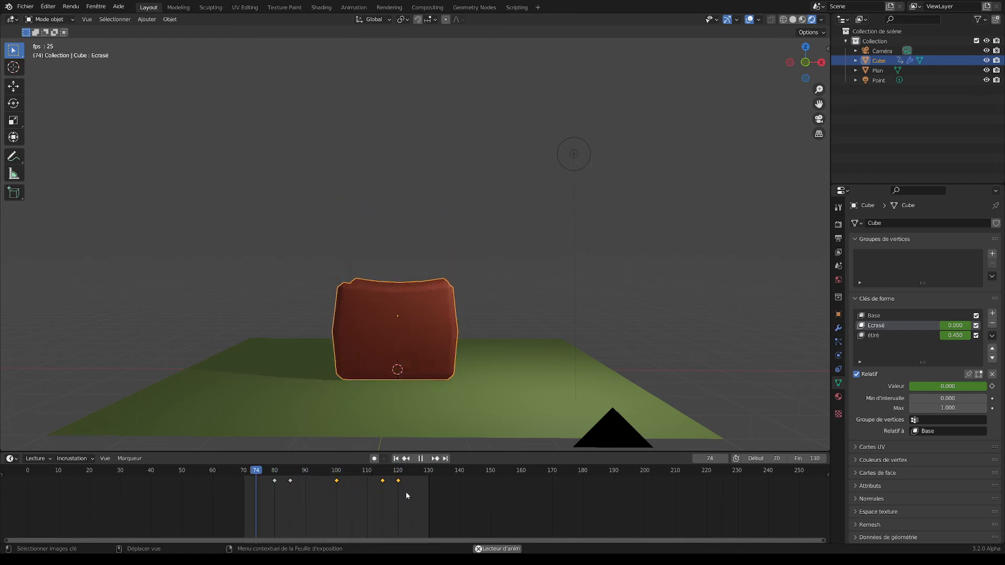
pyautogui.moveTo(450, 403); pyautogui.dragTo(490, 388, button='middle')
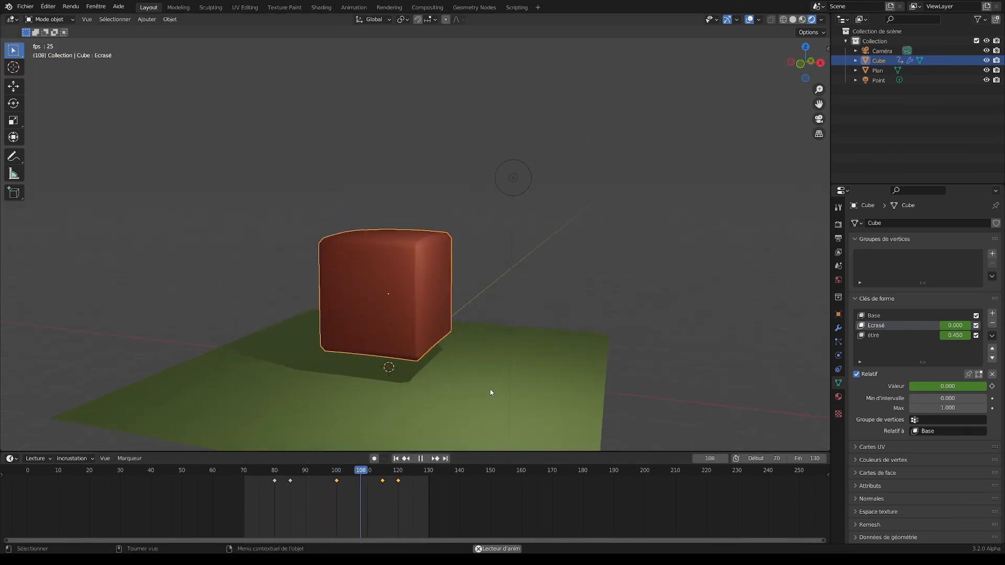
# - Add a Subdivision Surface modifier (Surface de subdivision) to the cube
pyautogui.click(435, 332)
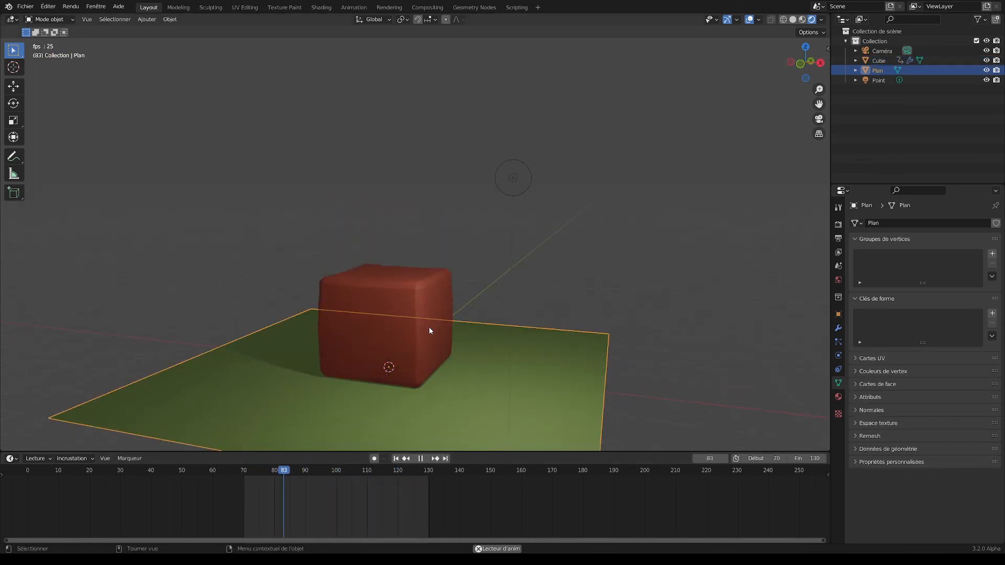
pyautogui.click(445, 275)
pyautogui.click(838, 329)
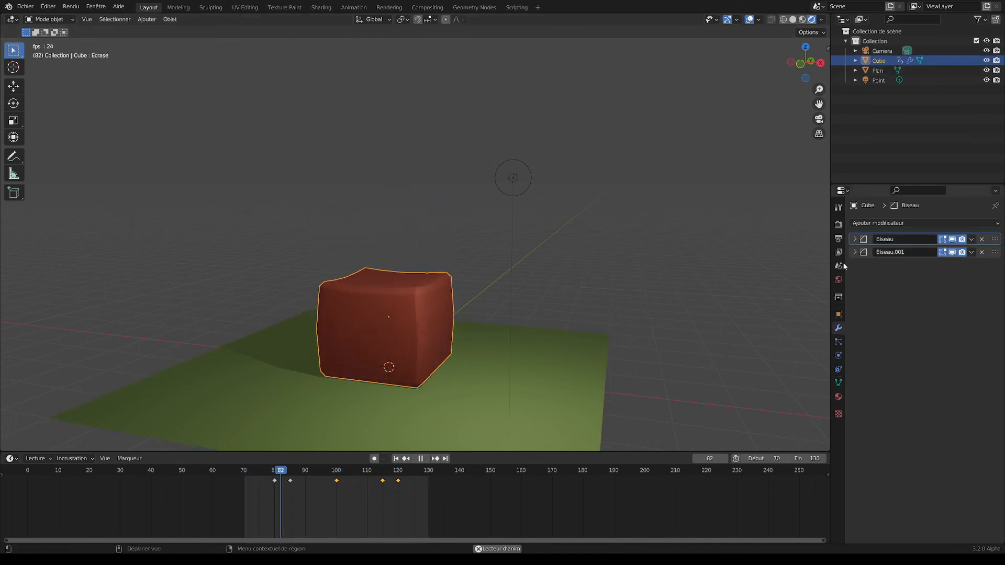
pyautogui.click(890, 223)
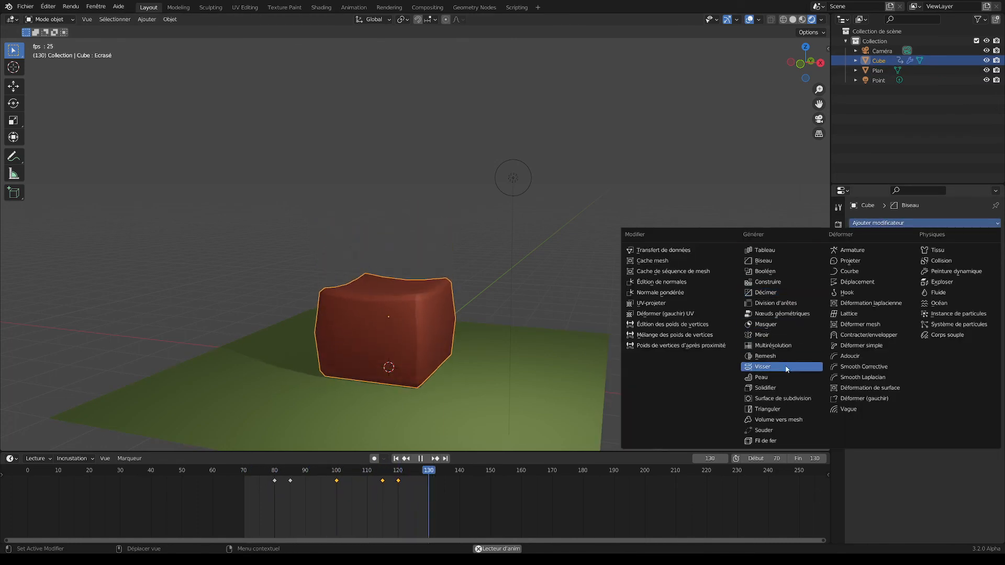
pyautogui.click(807, 399)
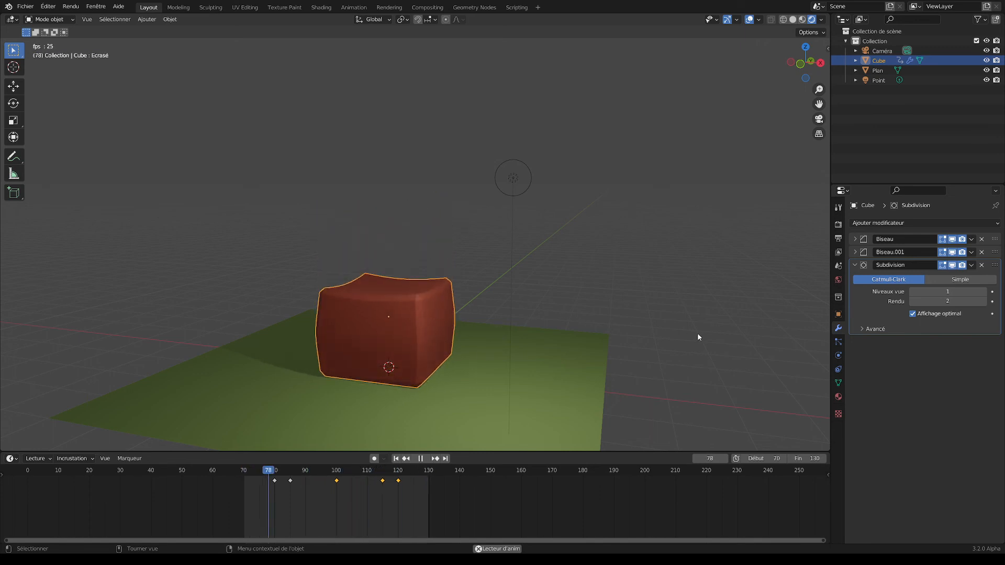
# - Lower the roughness (Rugosité) of the cube's material
pyautogui.click(838, 398)
pyautogui.scroll(-3, 890, 380)
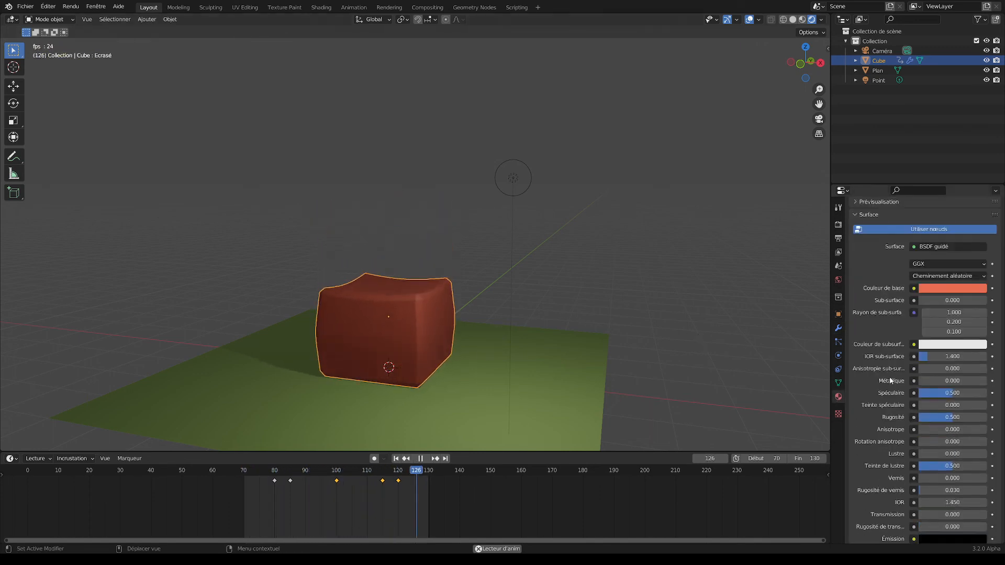
pyautogui.scroll(-3, 918, 313)
pyautogui.moveTo(953, 338); pyautogui.dragTo(926, 339)
# - Set the roughness (Rugosité) of the plane's material to 0.106 and deselect the plane
pyautogui.click(564, 381)
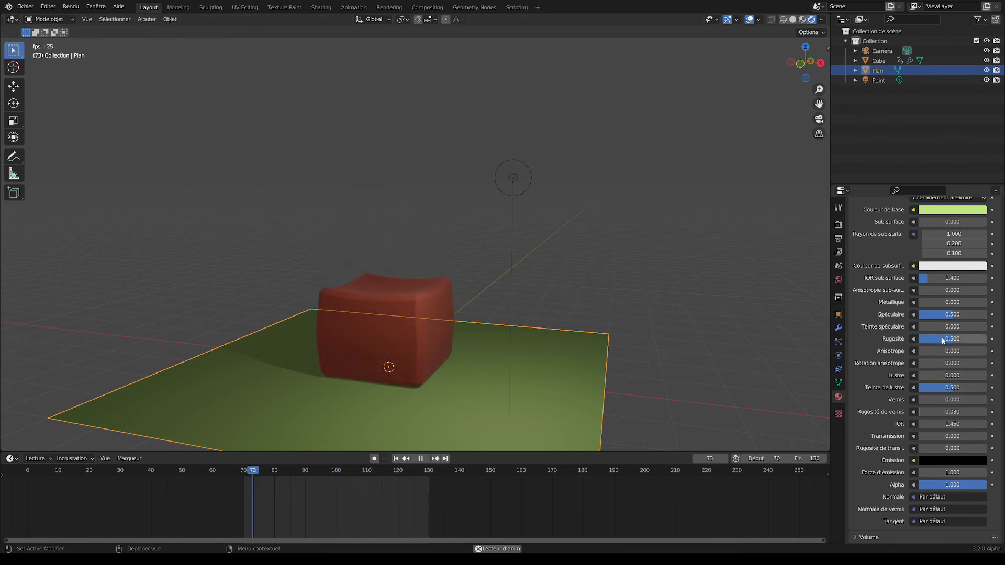
pyautogui.moveTo(941, 339); pyautogui.dragTo(915, 338)
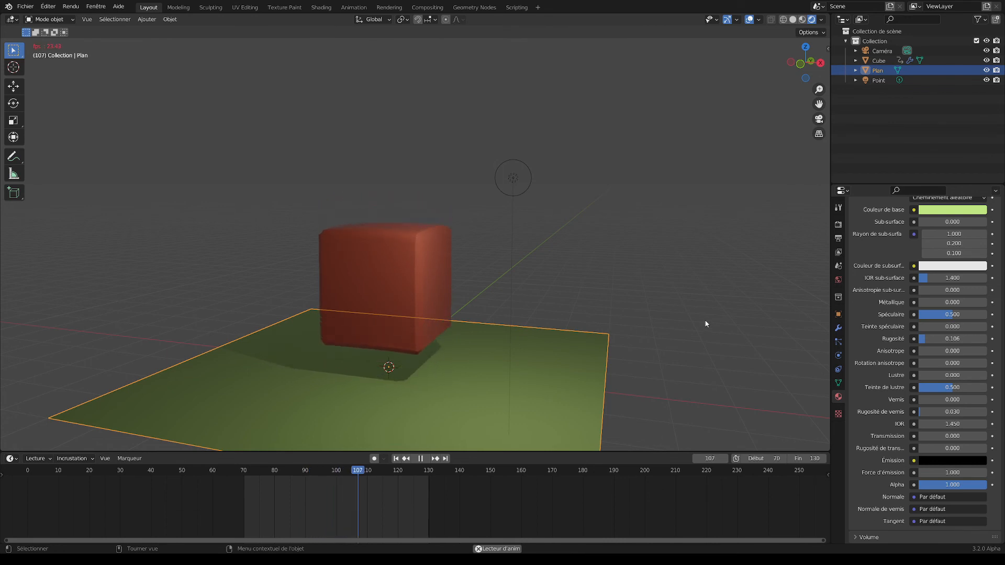
pyautogui.click(630, 297)
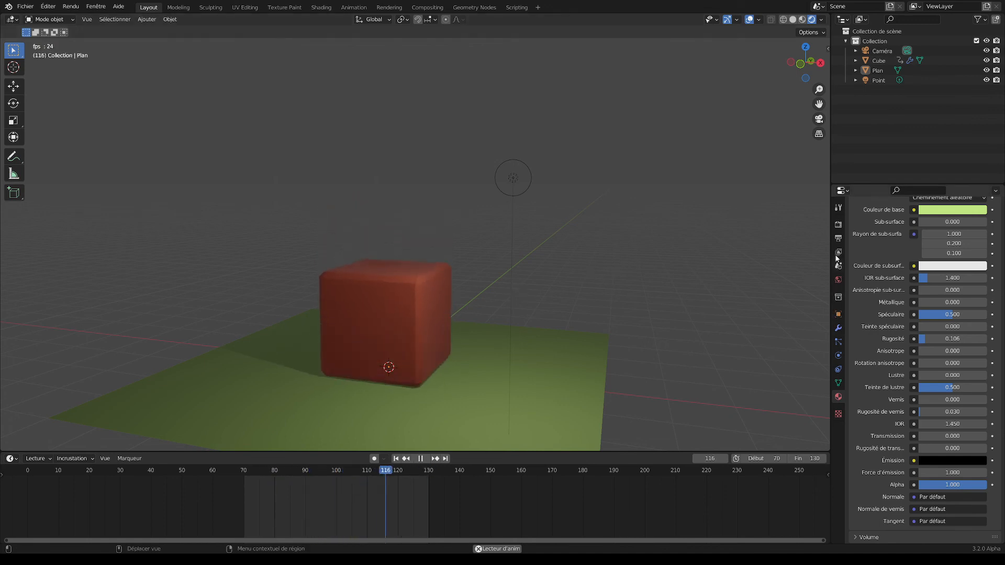
# - Enable ambient occlusion and screen space reflections in the Eevee render settings
pyautogui.click(838, 238)
pyautogui.click(838, 224)
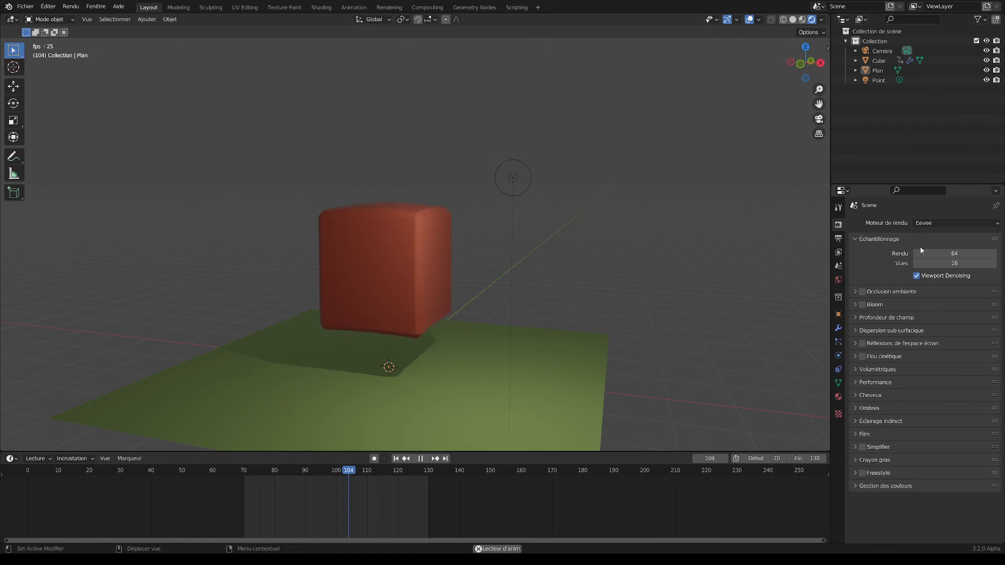
pyautogui.click(863, 292)
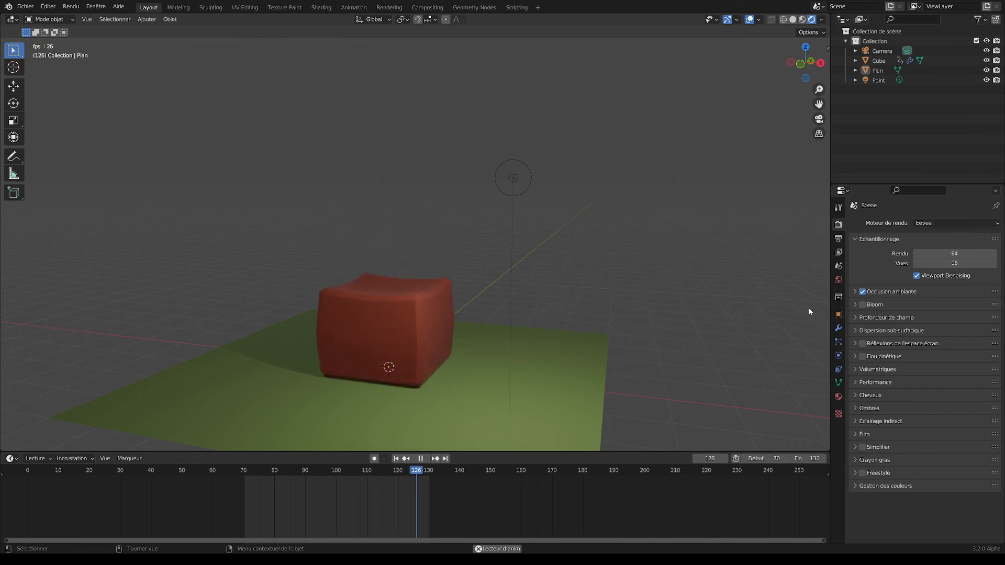
pyautogui.click(863, 344)
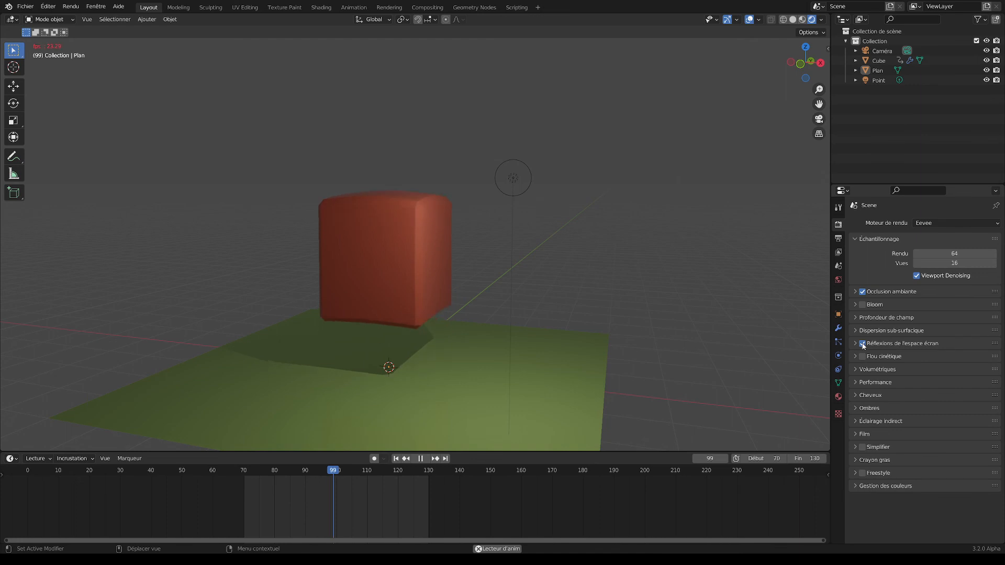
# - Set the plane material's roughness to 0 and its metallic value (Métallique) to 0.634, and stop the playback
pyautogui.click(504, 391)
pyautogui.click(839, 397)
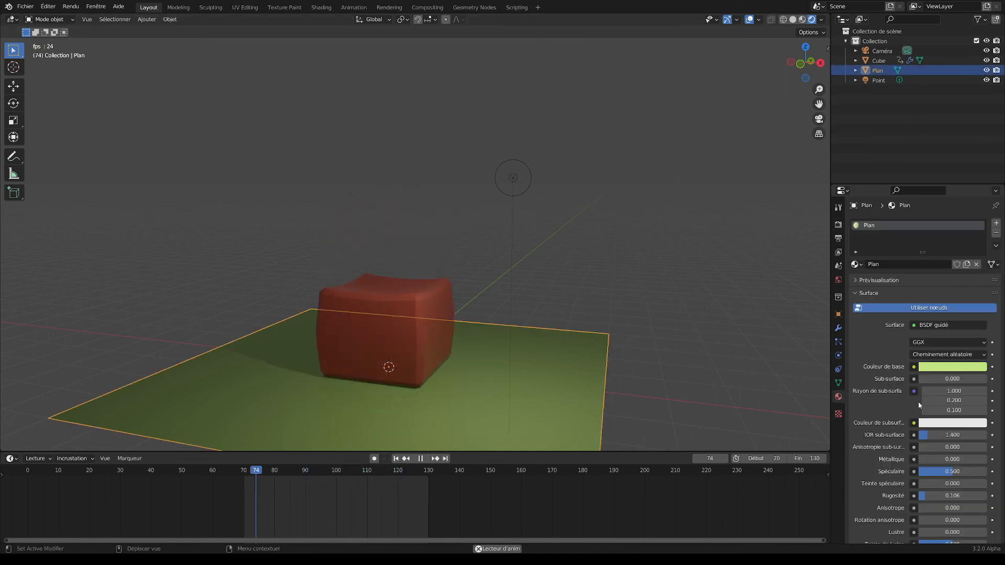
pyautogui.moveTo(944, 495); pyautogui.dragTo(937, 494)
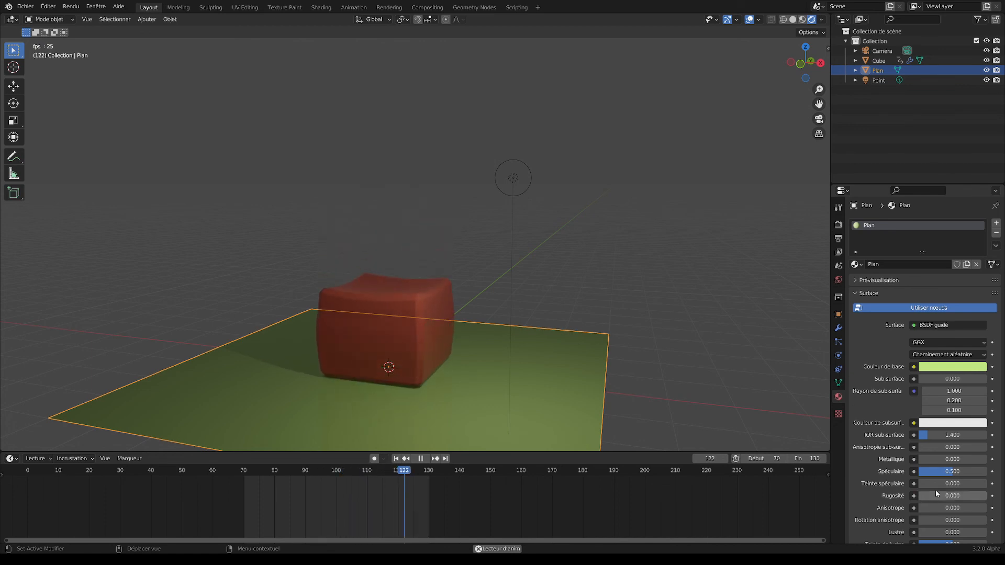
pyautogui.moveTo(926, 460); pyautogui.dragTo(969, 459)
pyautogui.moveTo(678, 429); pyautogui.dragTo(611, 325, button='middle')
pyautogui.click(635, 340)
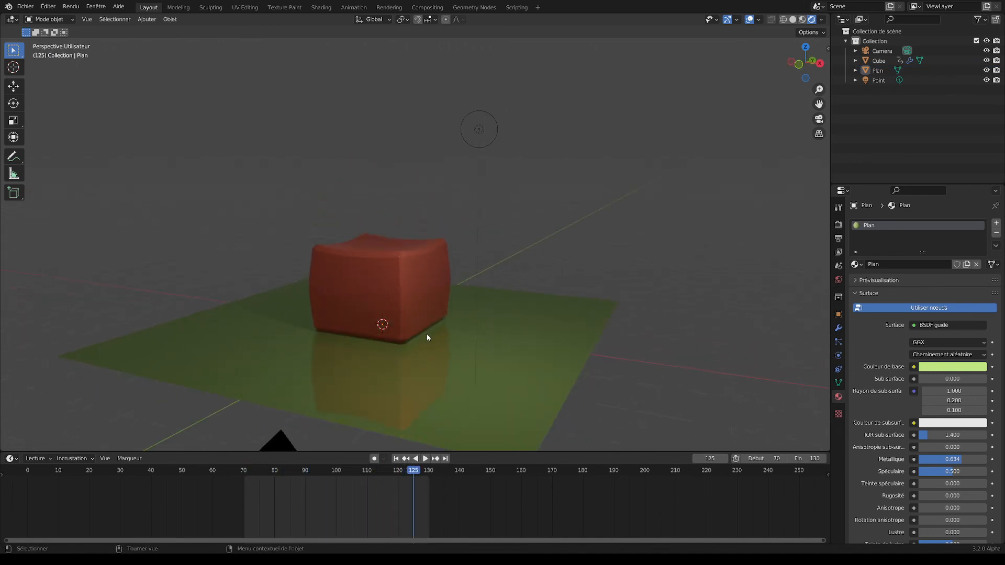
# - Enable contact shadows (Ombres de contact) on the point light
pyautogui.scroll(2, 408, 338)
pyautogui.scroll(3, 482, 373)
pyautogui.scroll(-2, 515, 372)
pyautogui.click(876, 81)
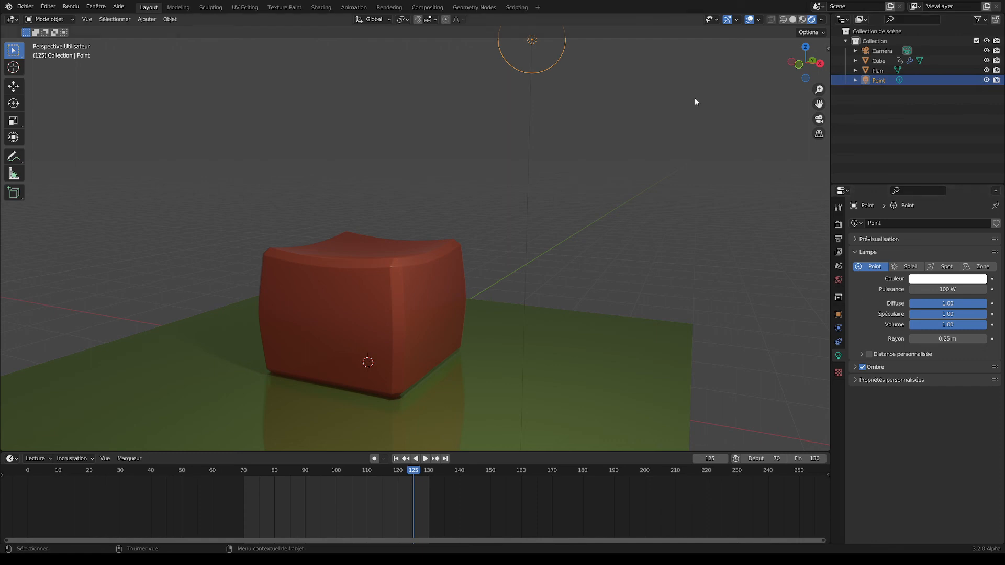
pyautogui.moveTo(631, 241); pyautogui.dragTo(637, 239, button='middle')
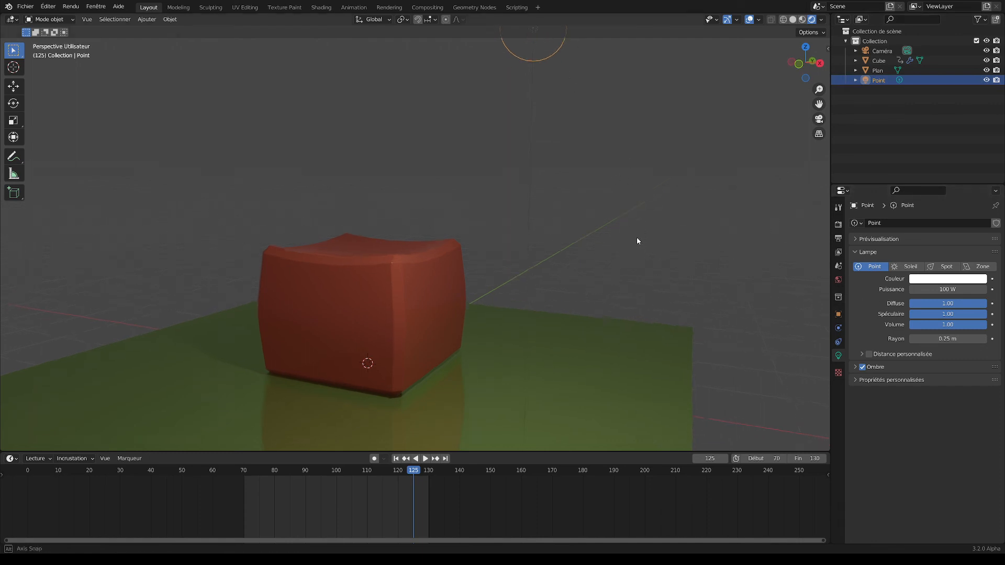
pyautogui.click(855, 368)
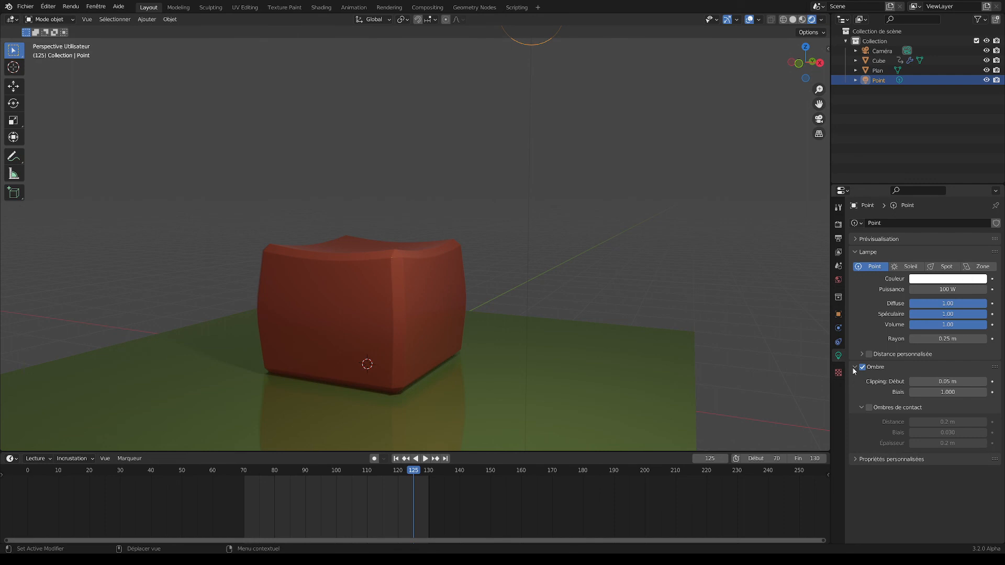
pyautogui.click(867, 409)
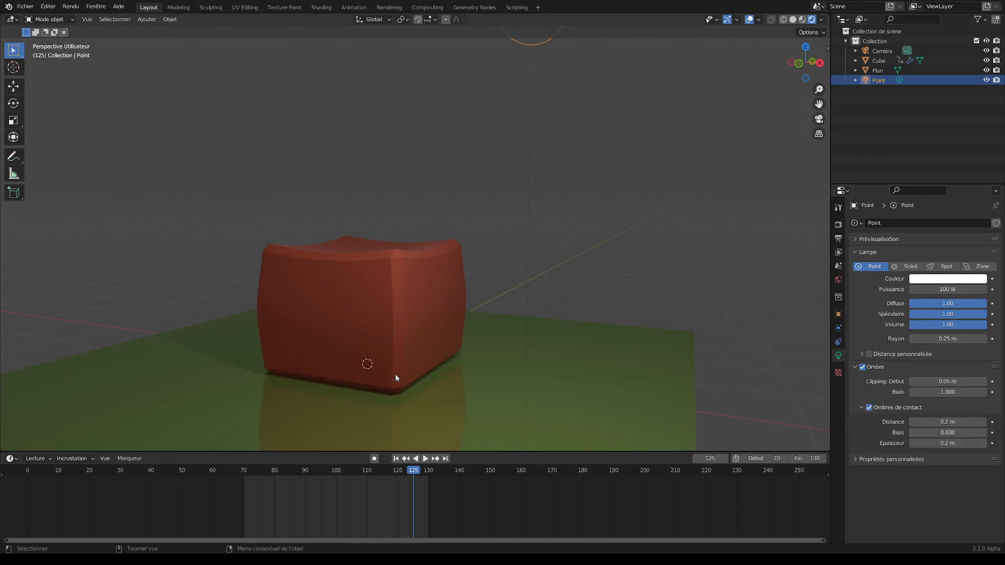
# - Set the point light's radius (Rayon) to 0.86 m and play the animation
pyautogui.moveTo(412, 377); pyautogui.dragTo(476, 335, button='middle')
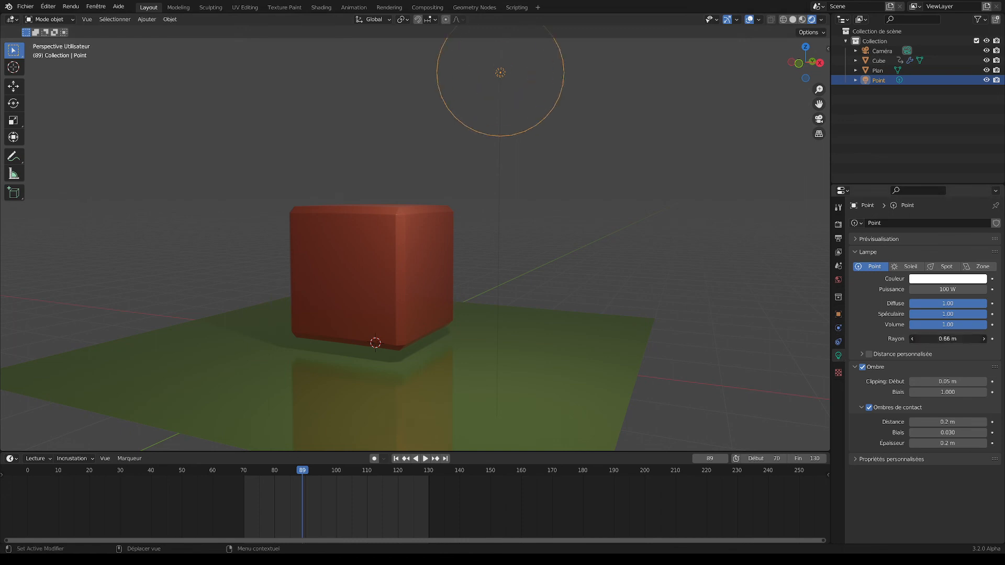
pyautogui.moveTo(940, 339); pyautogui.dragTo(988, 339)
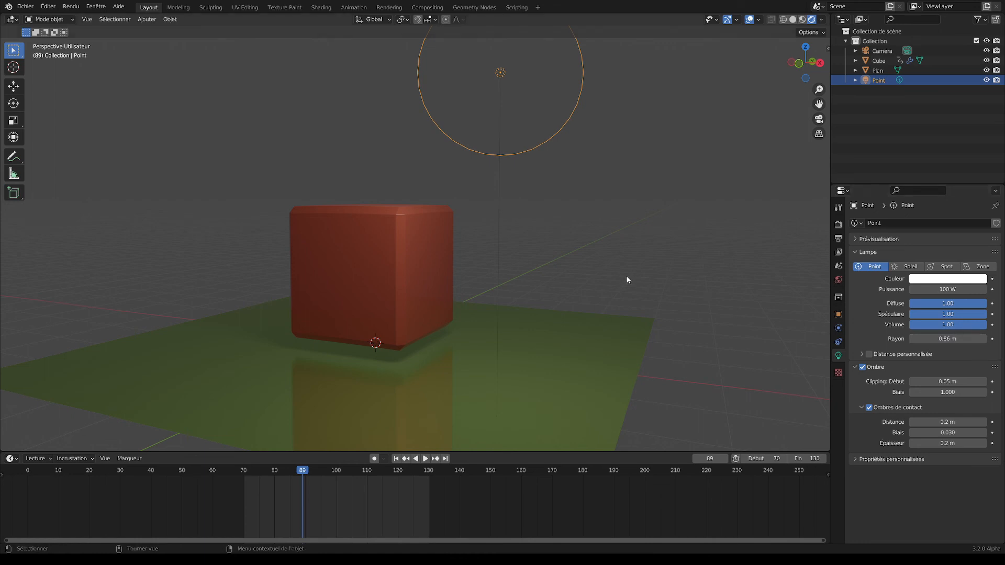
pyautogui.moveTo(660, 284); pyautogui.dragTo(646, 281, button='middle')
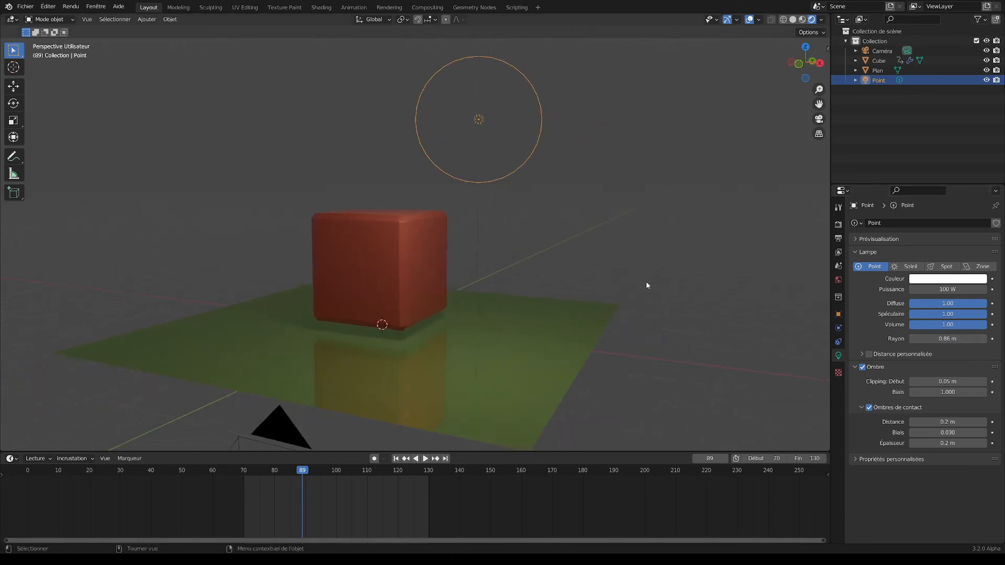
pyautogui.press('space')
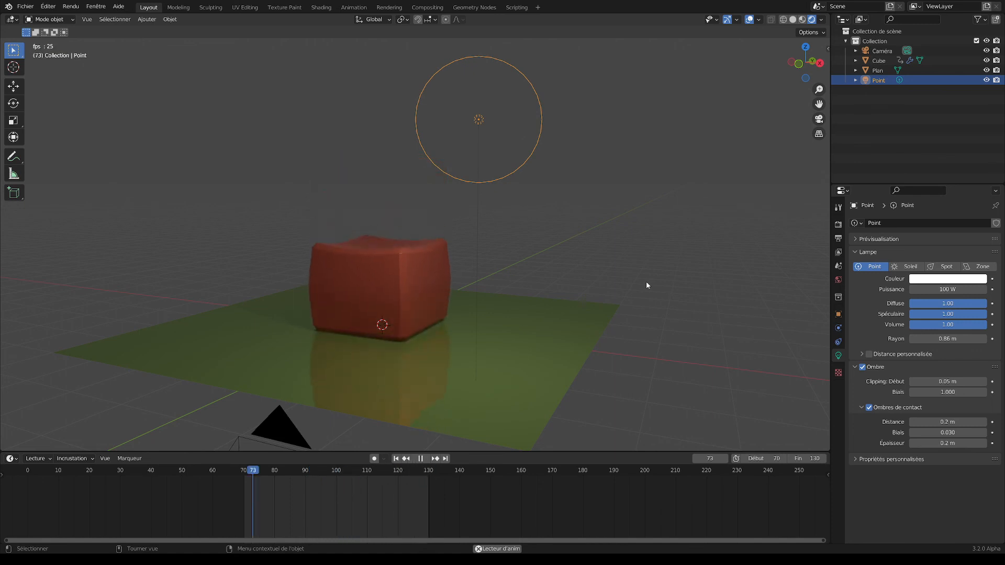
# - Add a Solidify modifier (Solidifier) to the plane with a thickness of 0.02 m
pyautogui.click(589, 317)
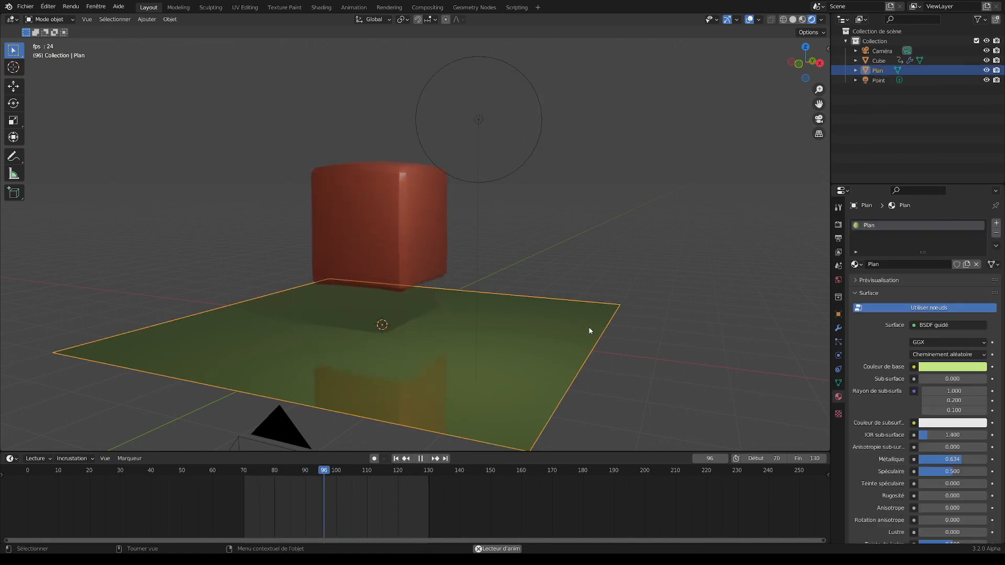
pyautogui.click(838, 329)
pyautogui.click(868, 223)
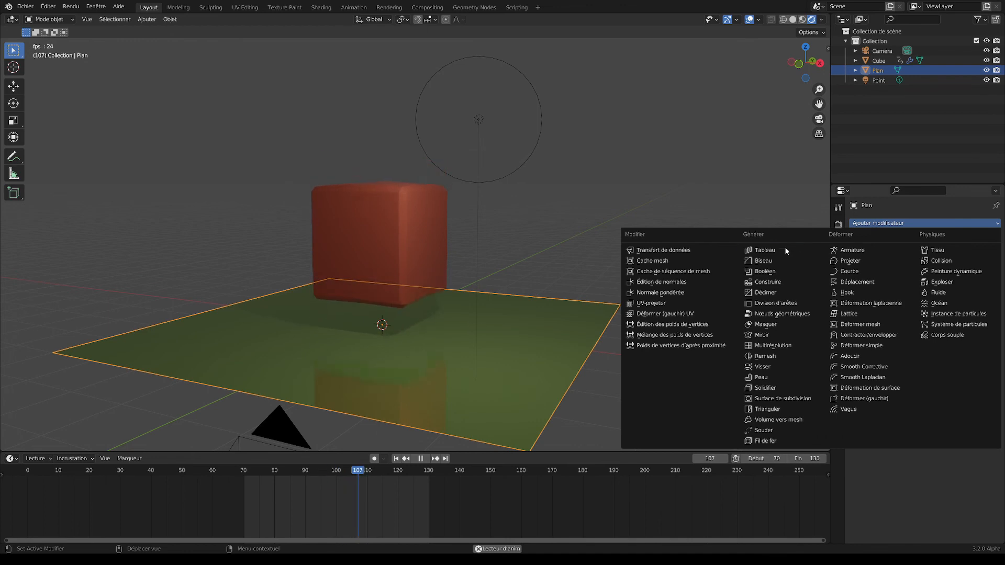
pyautogui.click(771, 388)
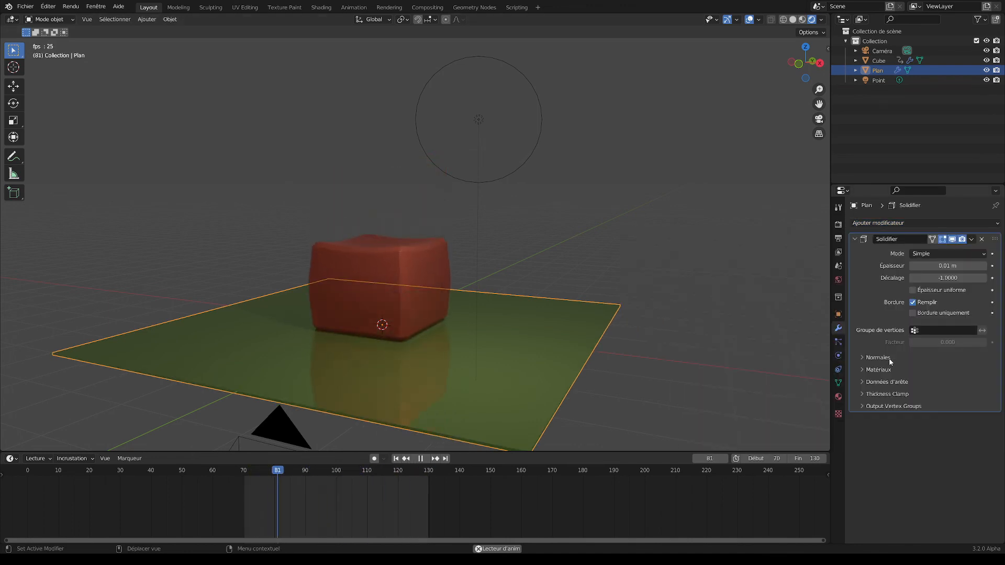
pyautogui.moveTo(524, 350); pyautogui.dragTo(592, 326, button='middle')
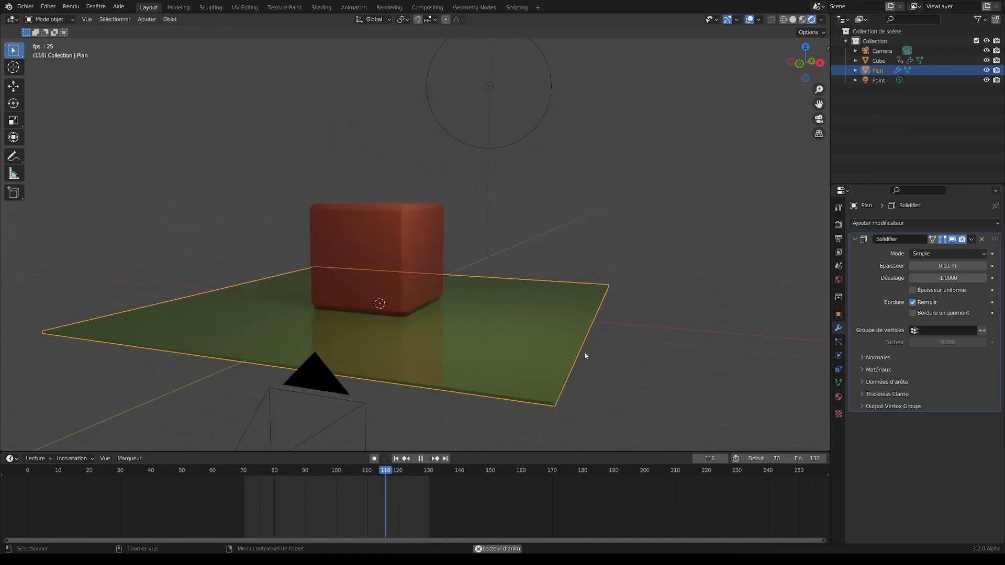
pyautogui.moveTo(943, 266); pyautogui.dragTo(953, 266)
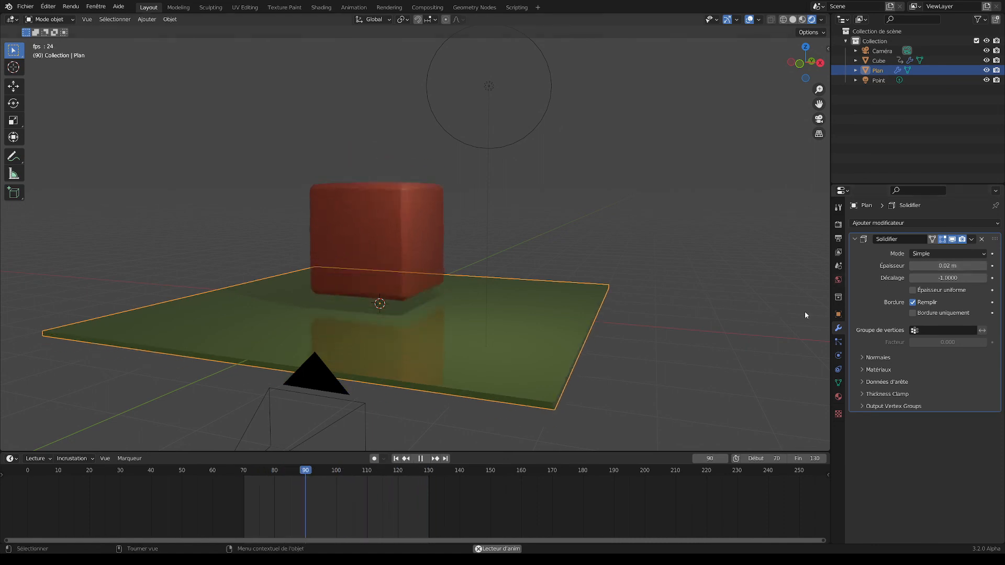
# - Add a Bevel modifier (Biseau) to the plane and set its amount to 0.005 m
pyautogui.scroll(2, 576, 390)
pyautogui.keyDown('shift'); pyautogui.moveTo(608, 385); pyautogui.dragTo(514, 259, button='middle'); pyautogui.keyUp('shift')
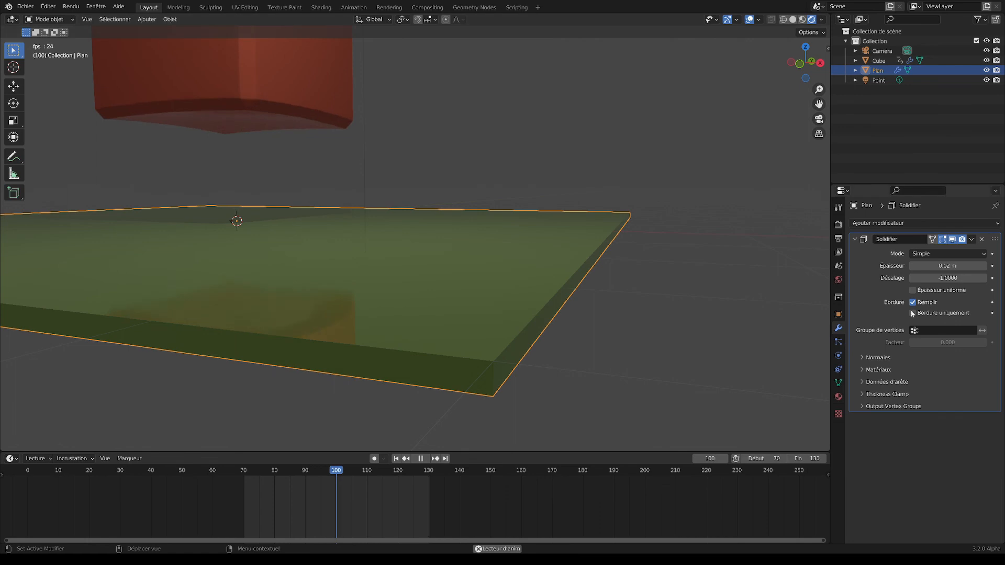
pyautogui.click(878, 225)
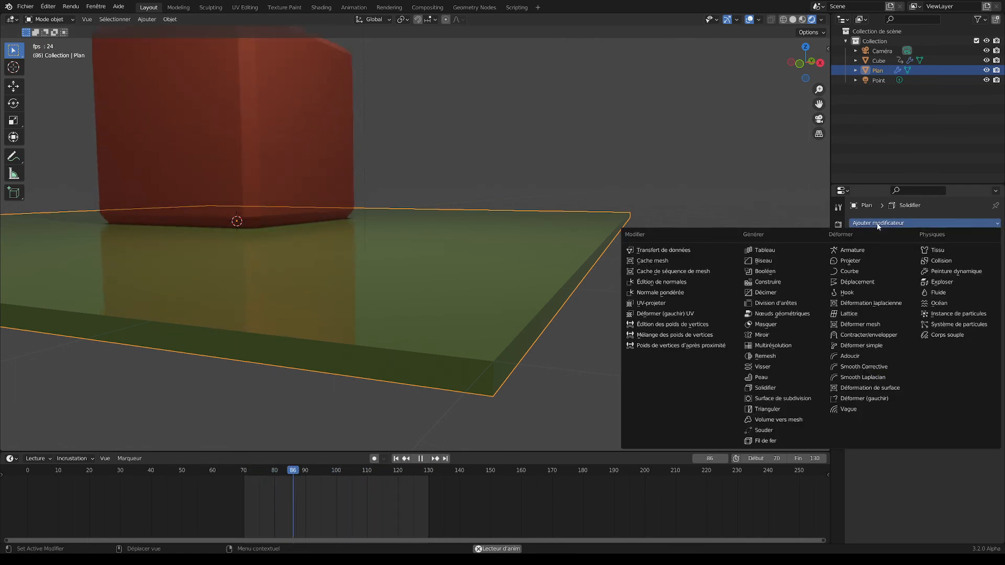
pyautogui.click(878, 225)
pyautogui.click(877, 224)
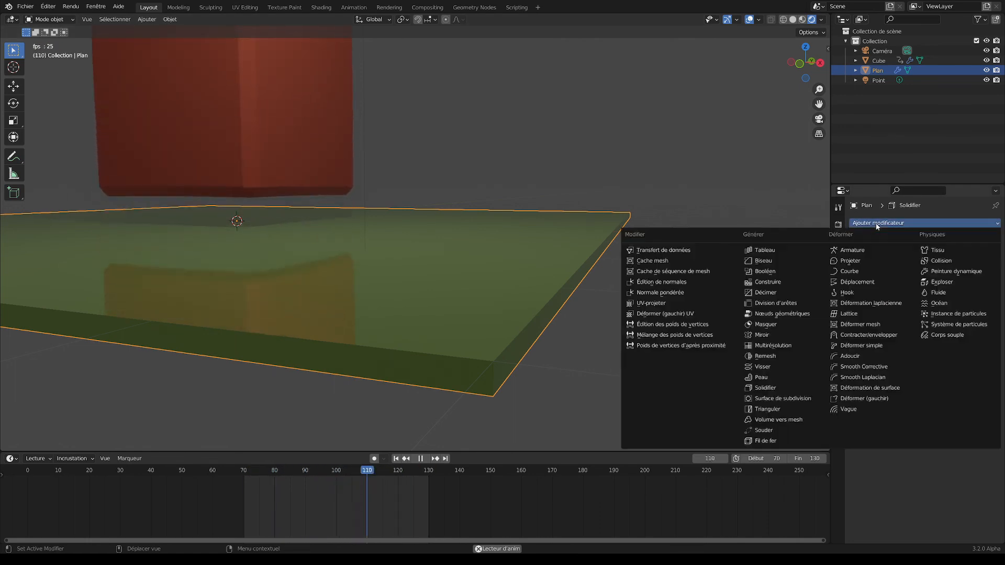
pyautogui.click(768, 260)
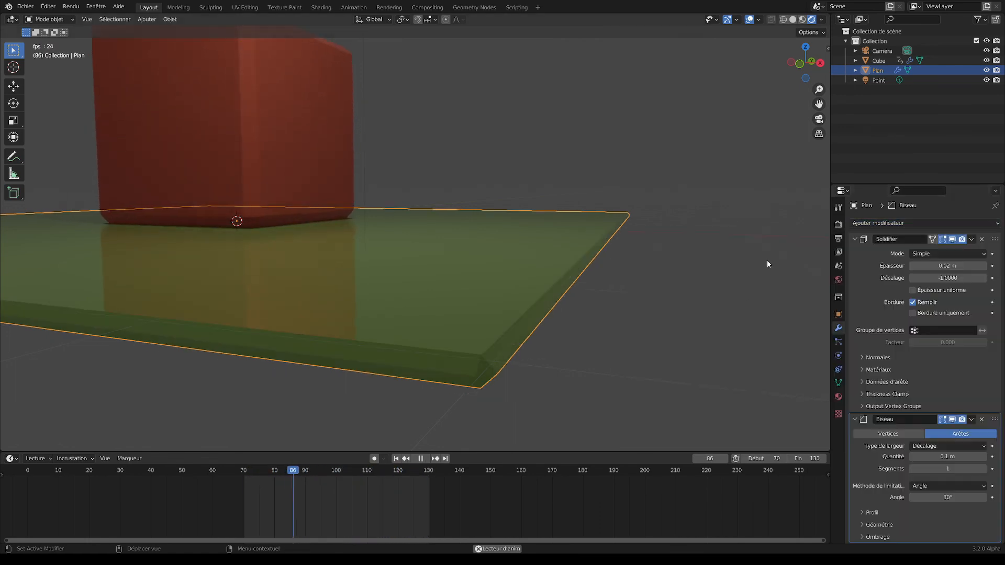
pyautogui.moveTo(956, 456)
pyautogui.mouseDown()
pyautogui.moveTo(945, 456)
pyautogui.moveTo(961, 456)
pyautogui.mouseUp()
pyautogui.click(957, 455)
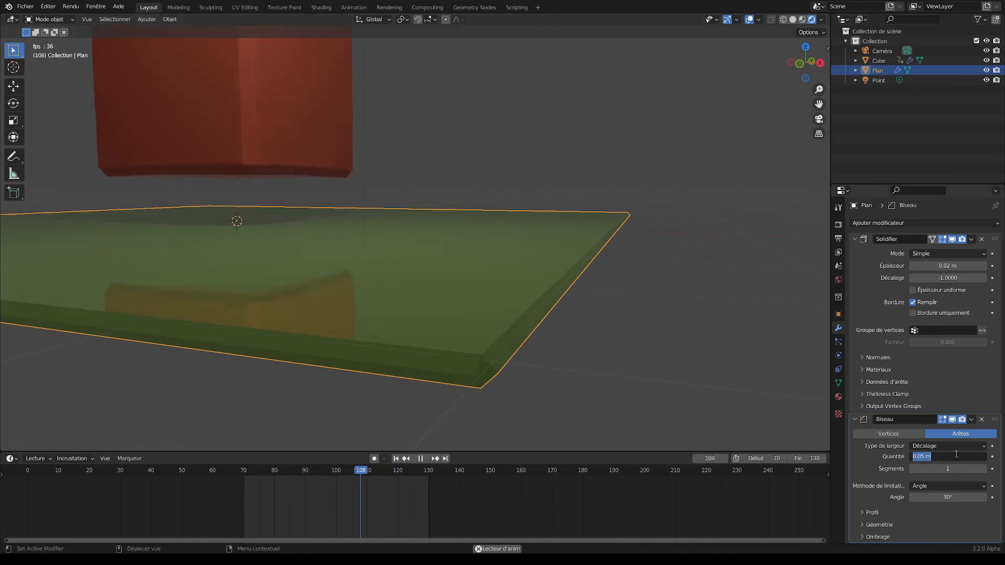
pyautogui.click(956, 454)
pyautogui.write('/10')
pyautogui.press('Return')
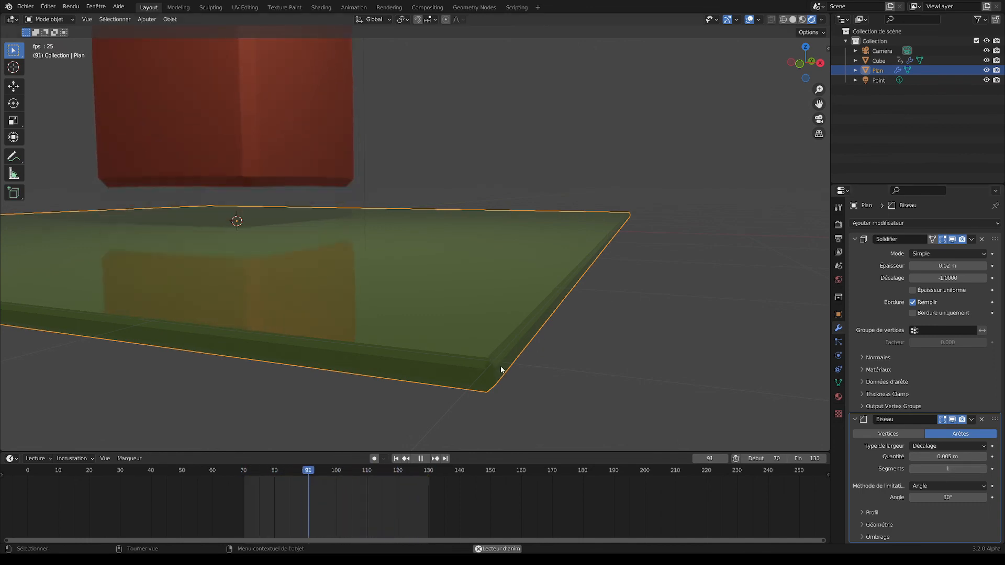
# - Collapse the plane's two existing modifiers and add a second Bevel modifier to it
pyautogui.click(855, 420)
pyautogui.click(855, 239)
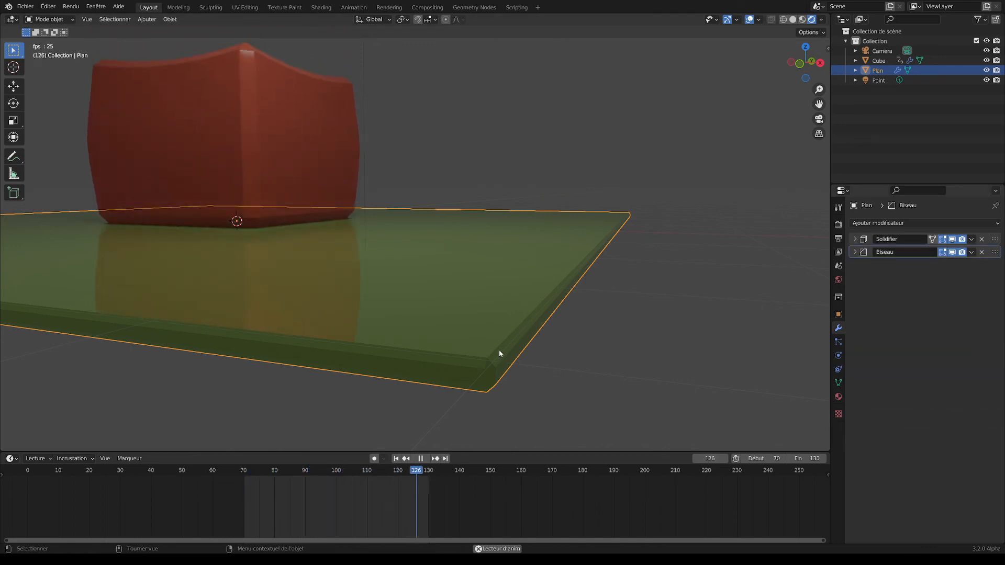
pyautogui.click(871, 223)
pyautogui.click(763, 260)
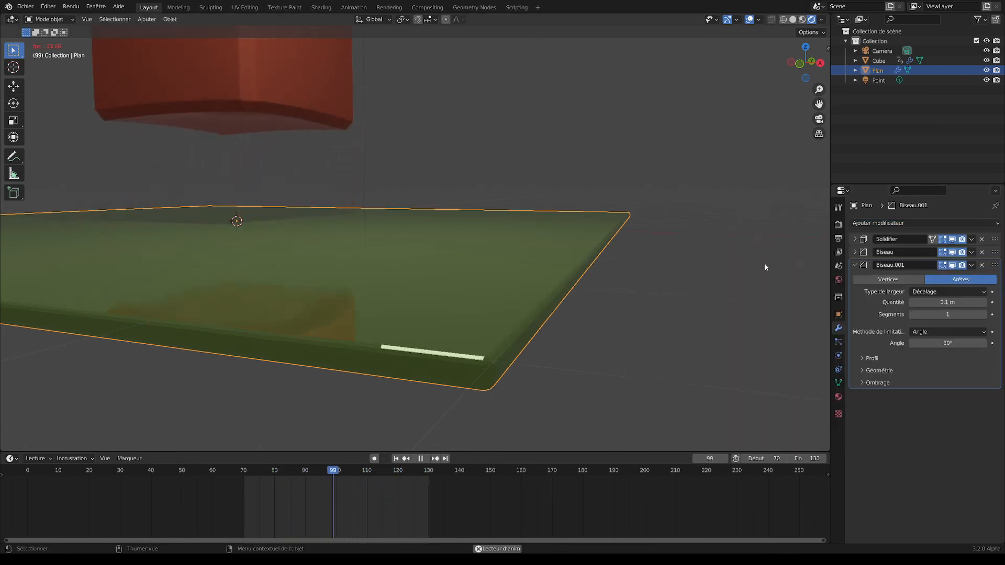
# - Set the plane's second Bevel modifier to an amount of 0.0005 m with 3 segments
pyautogui.doubleClick(949, 303)
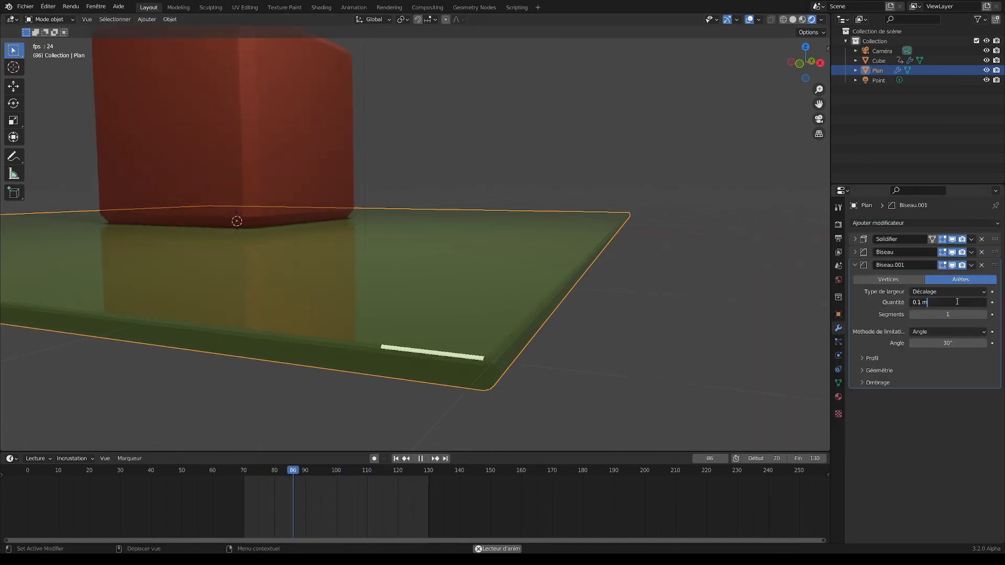
pyautogui.write('/20')
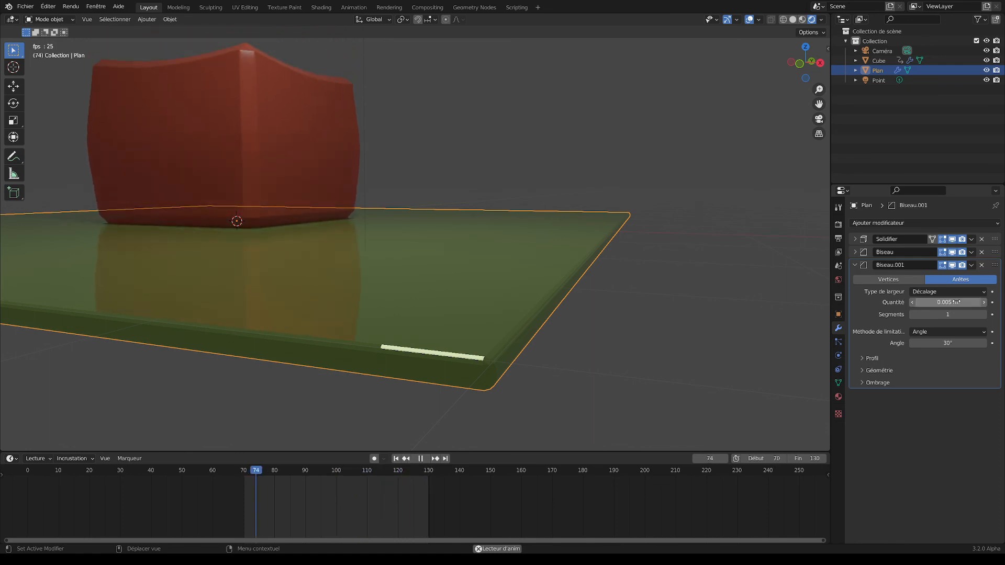
pyautogui.doubleClick(956, 302)
pyautogui.write('/')
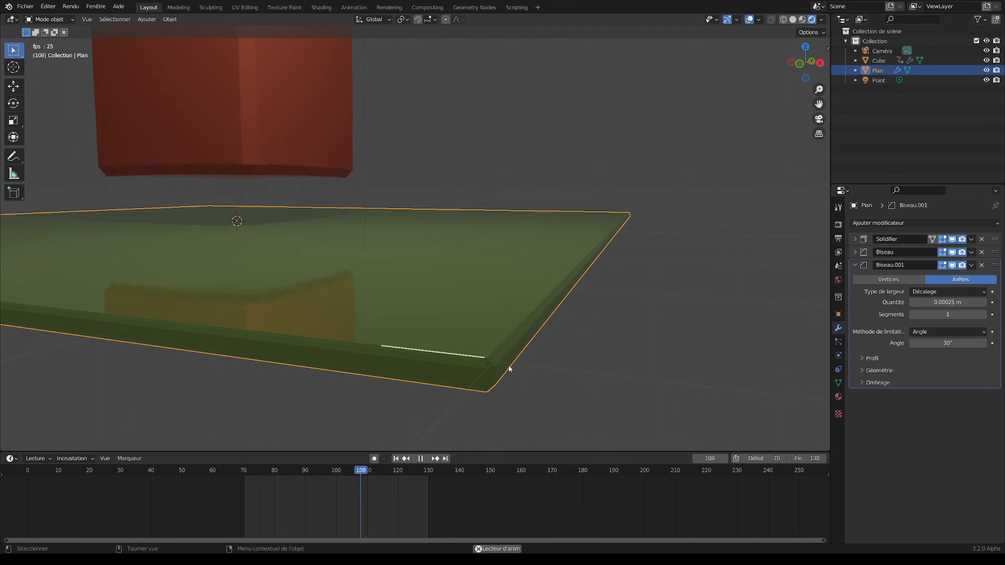
pyautogui.click(984, 315)
pyautogui.click(984, 315)
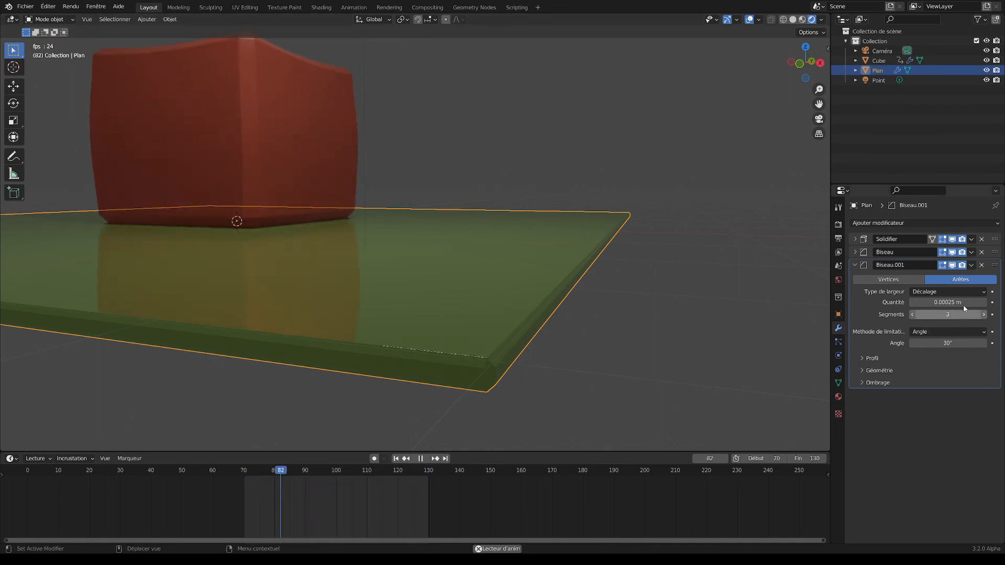
pyautogui.doubleClick(967, 302)
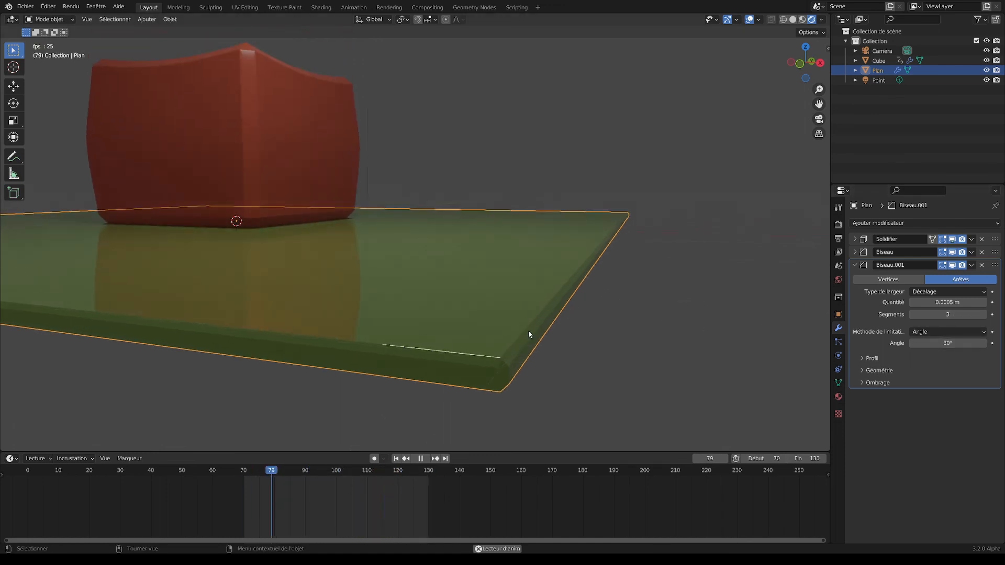
# - Apply smooth shading to the plane and the cube, and deselect the cube to check the scene from further away
pyautogui.rightClick(513, 309)
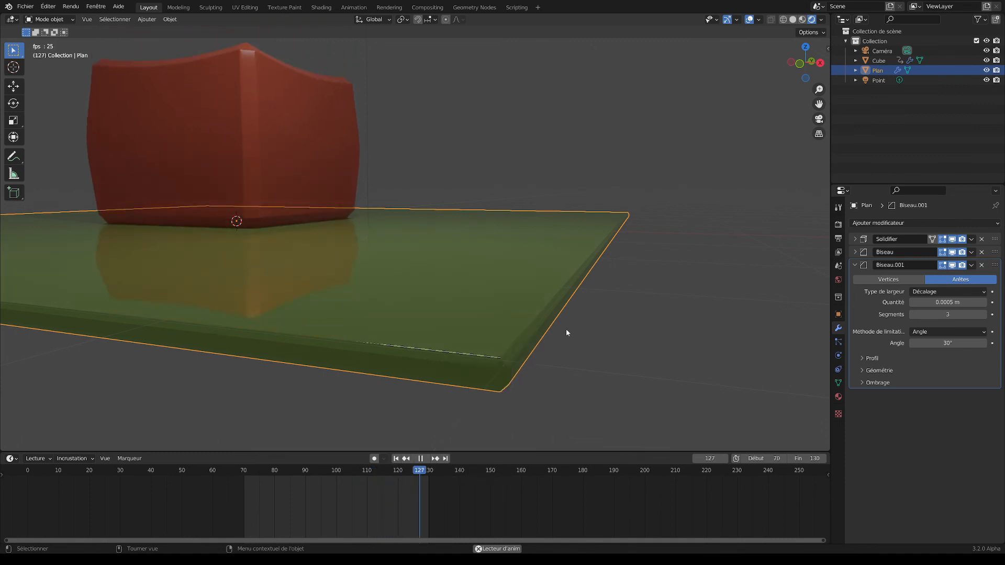
pyautogui.moveTo(543, 301); pyautogui.dragTo(571, 312, button='middle')
pyautogui.scroll(-2, 346, 220)
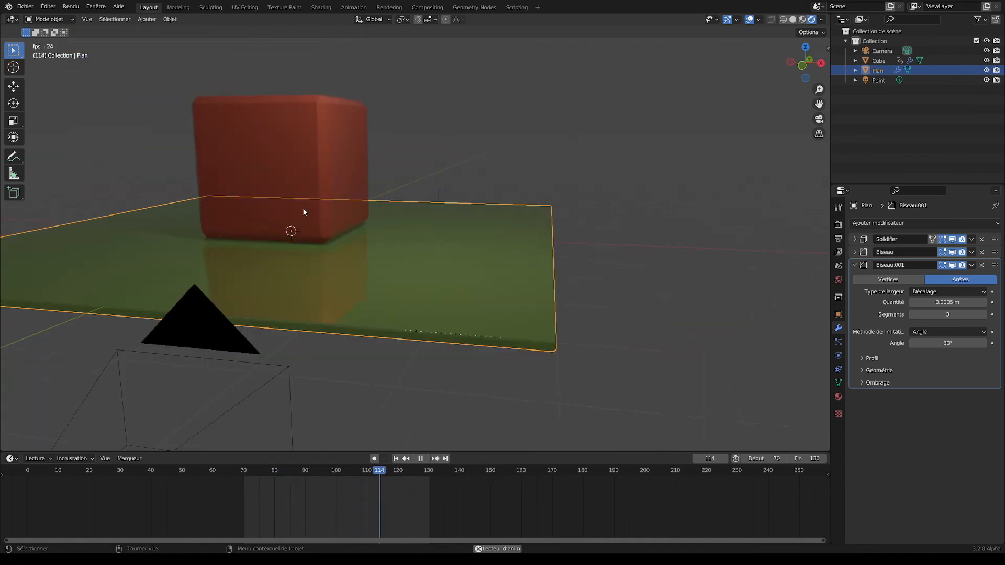
pyautogui.click(315, 167)
pyautogui.rightClick(315, 163)
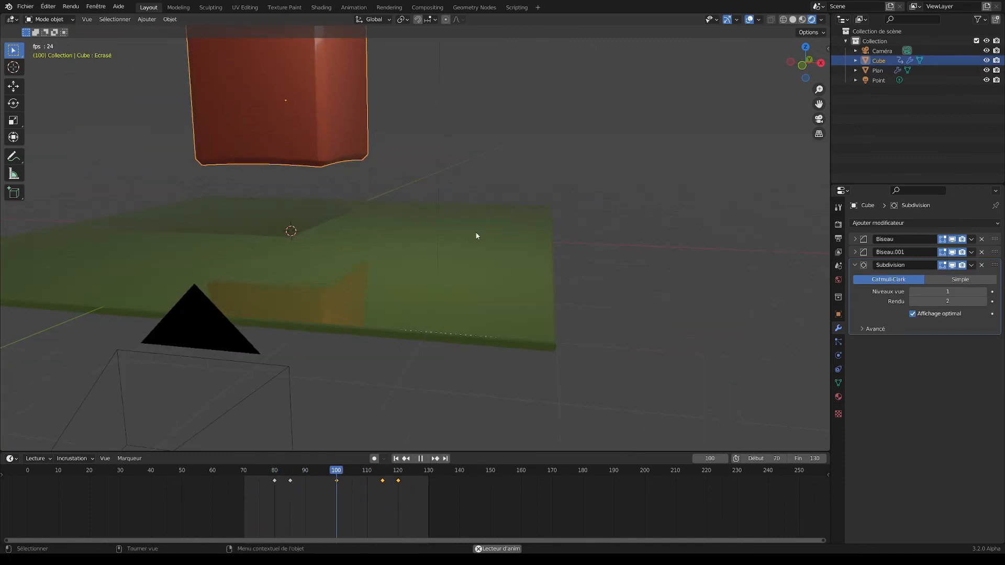
pyautogui.click(535, 191)
pyautogui.moveTo(535, 191); pyautogui.dragTo(620, 217, button='middle')
pyautogui.scroll(-3, 620, 216)
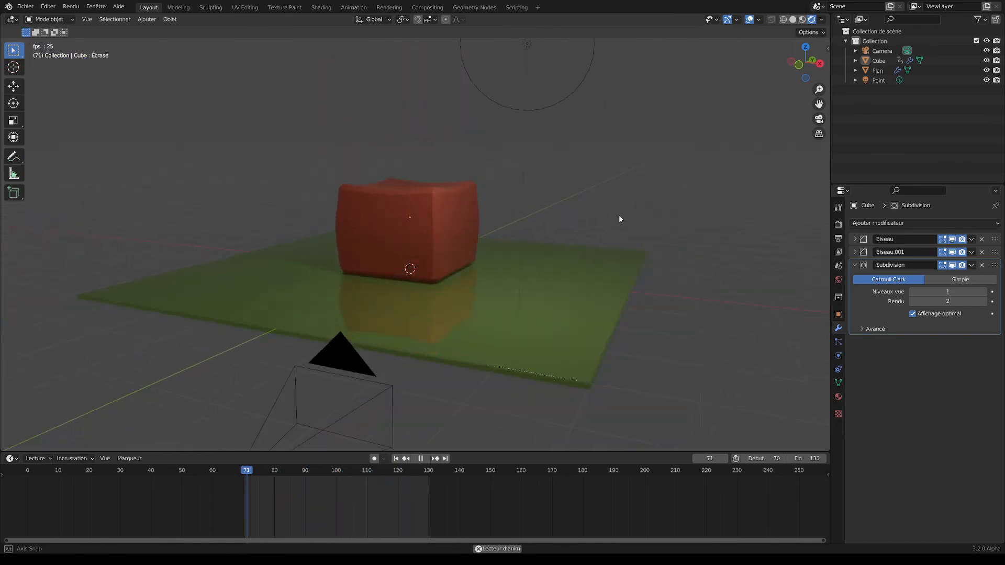
# - Show the cube's shape keys (Clés de forme) during playback, and deselect the cube to watch its animation
pyautogui.click(472, 216)
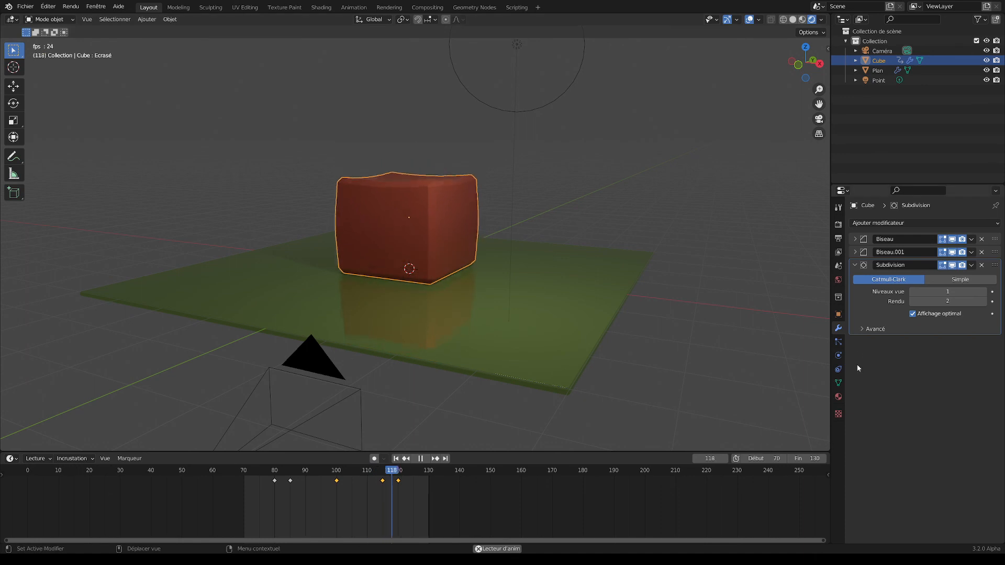
pyautogui.click(838, 383)
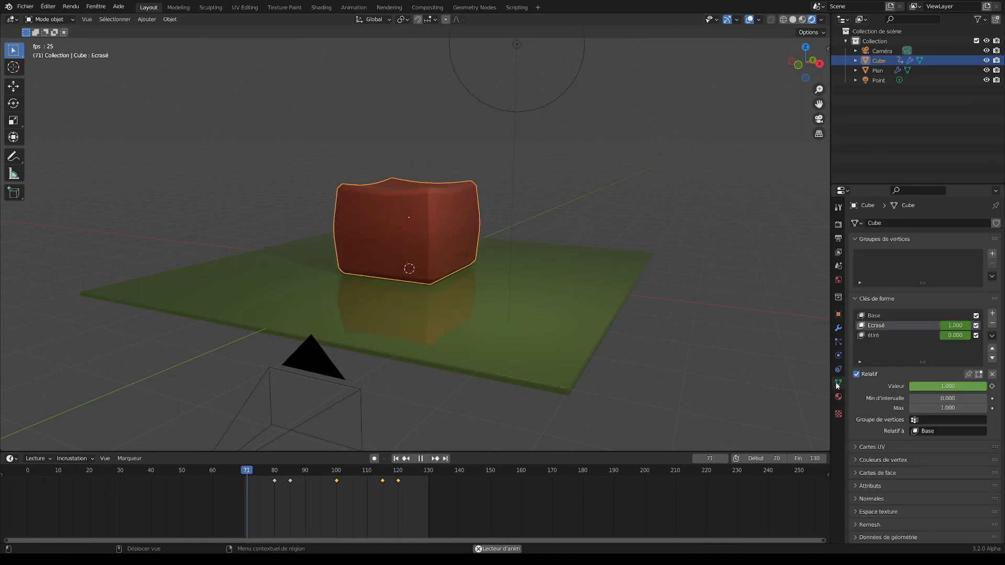
pyautogui.click(678, 272)
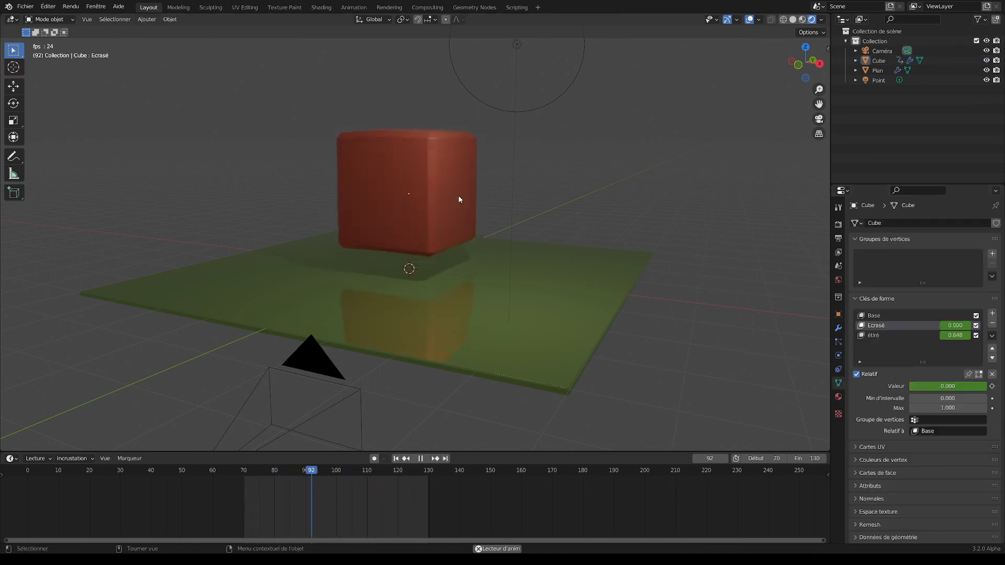